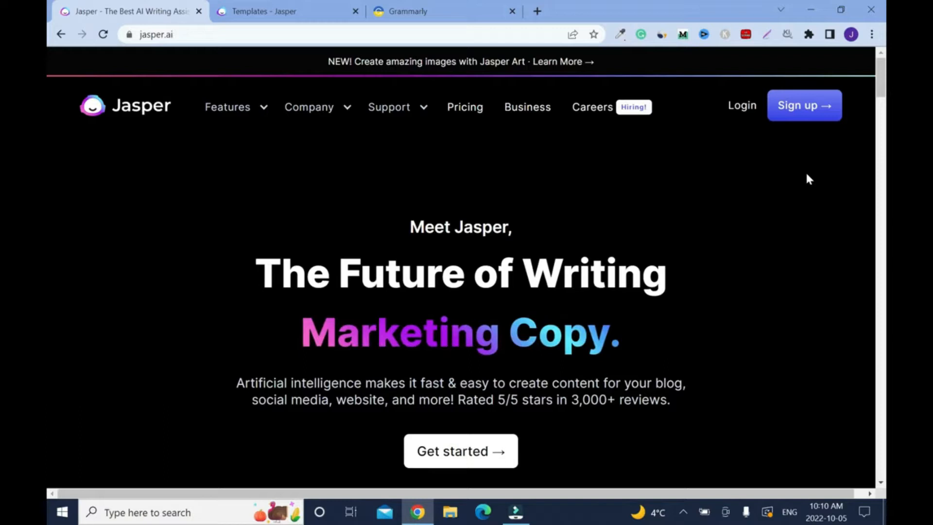
- Filter the Jasper templates to the Video category and open the Video Script Hook and Introduction template
key(ctrl+Tab)
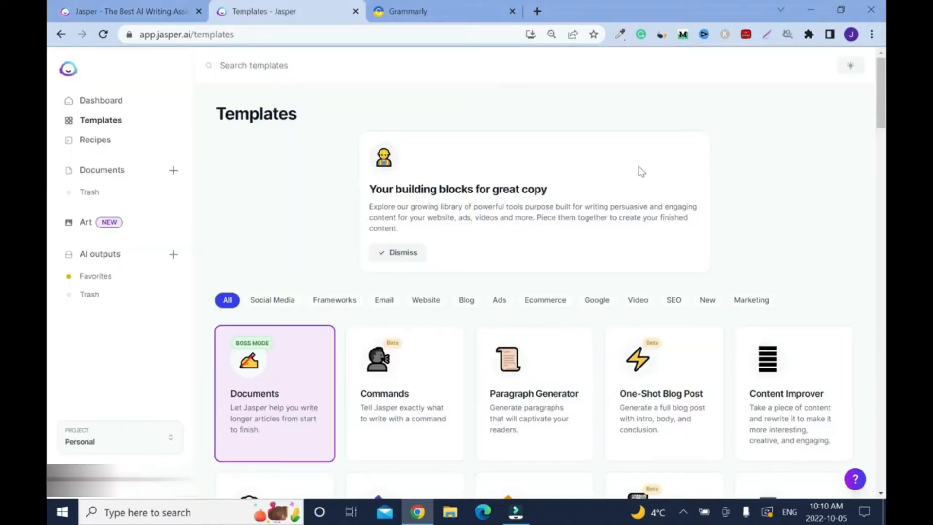
scroll(641, 171, down, 20)
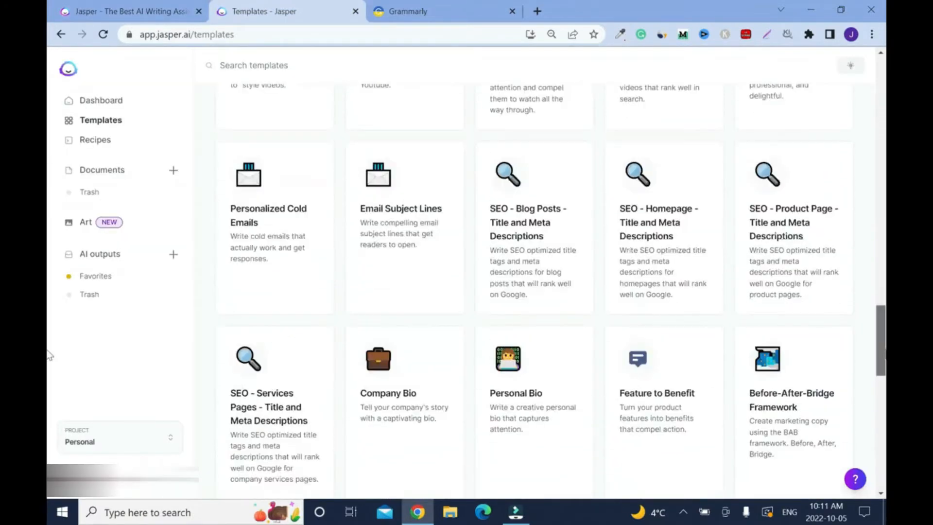
scroll(49, 391, down, 5)
scroll(49, 316, up, 10)
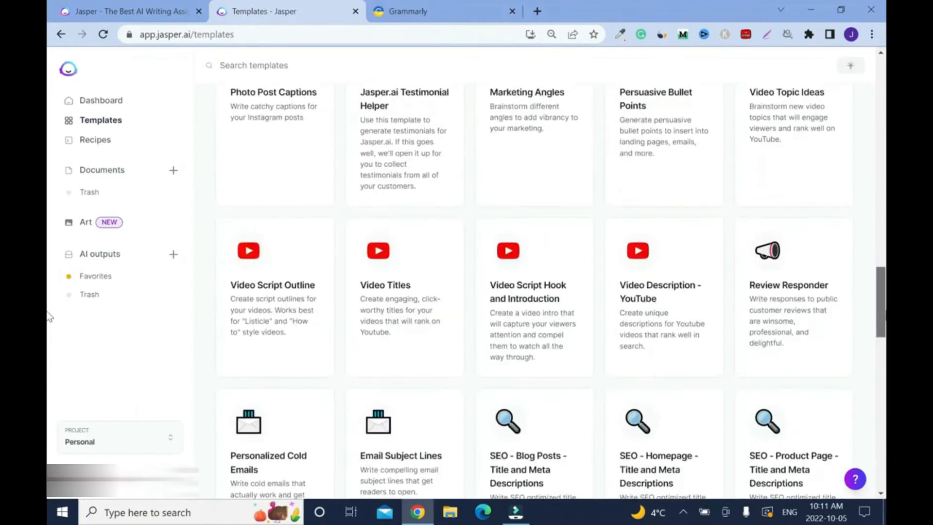
scroll(48, 245, up, 15)
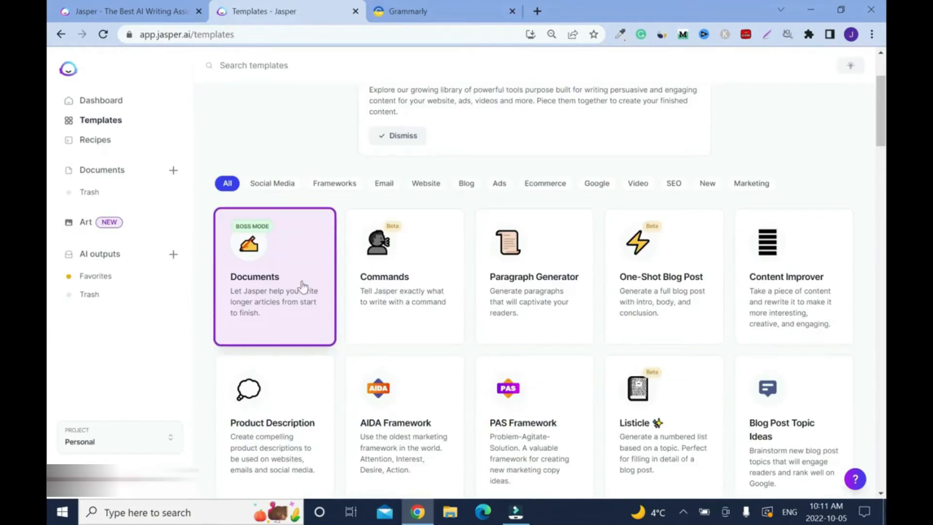
click(638, 183)
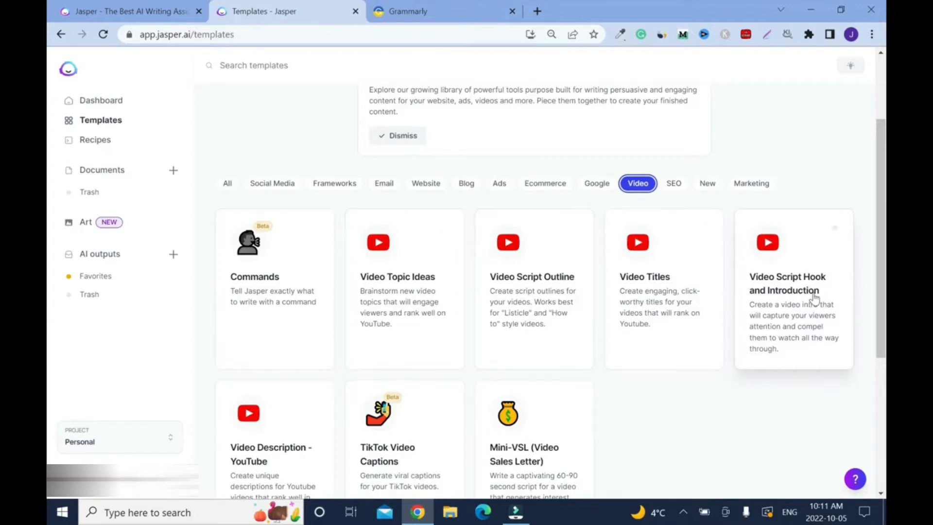
scroll(814, 297, down, 1)
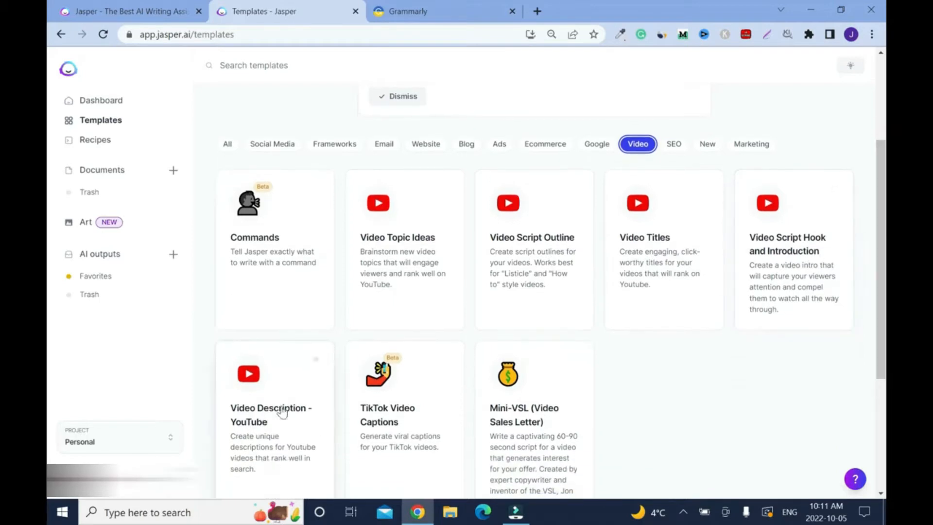
click(785, 280)
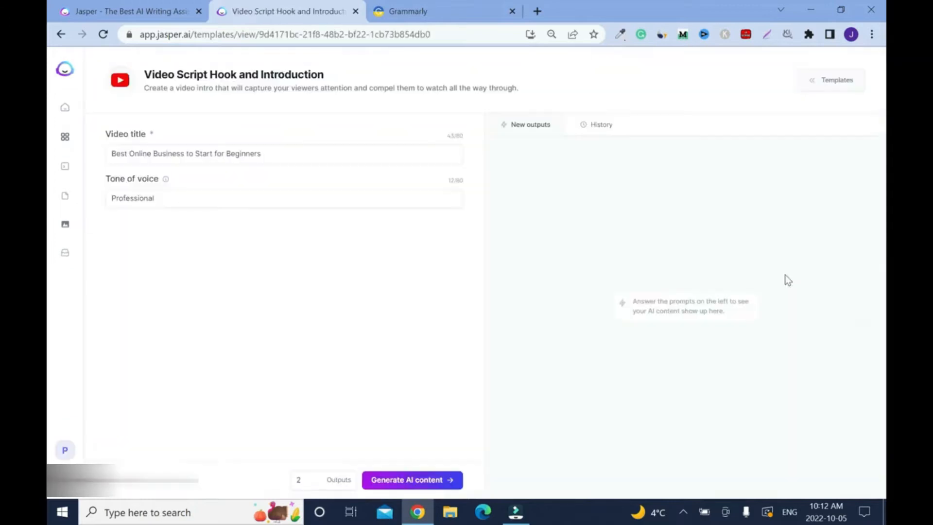
- Set the video title to "Online Businesses That Never Fail" and generate two hook and introduction outputs in the Professional tone
text(Online Businesses That Never Fail)
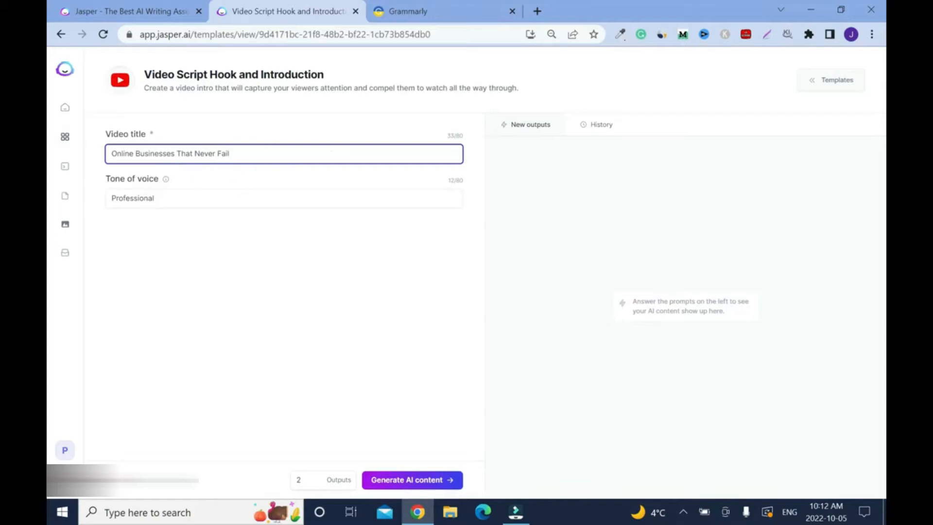
mouse_move(167, 180)
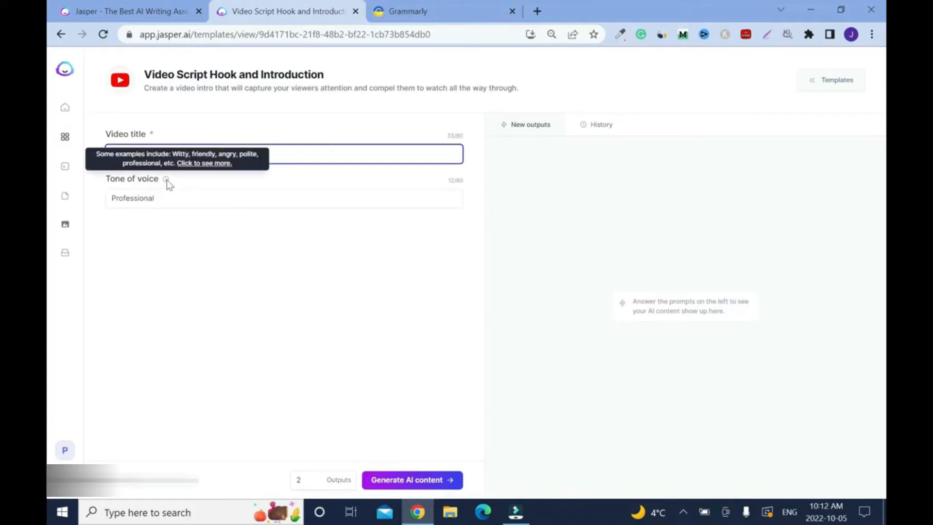
click(187, 164)
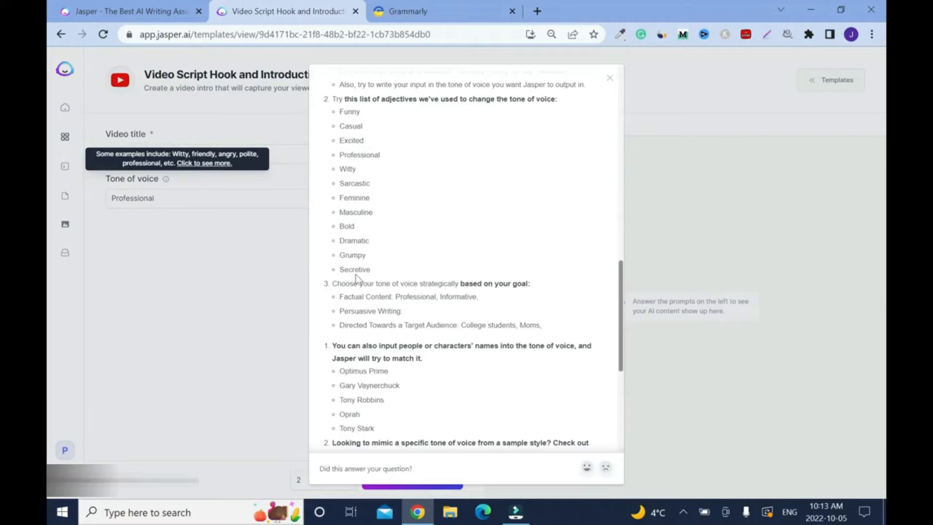
click(609, 77)
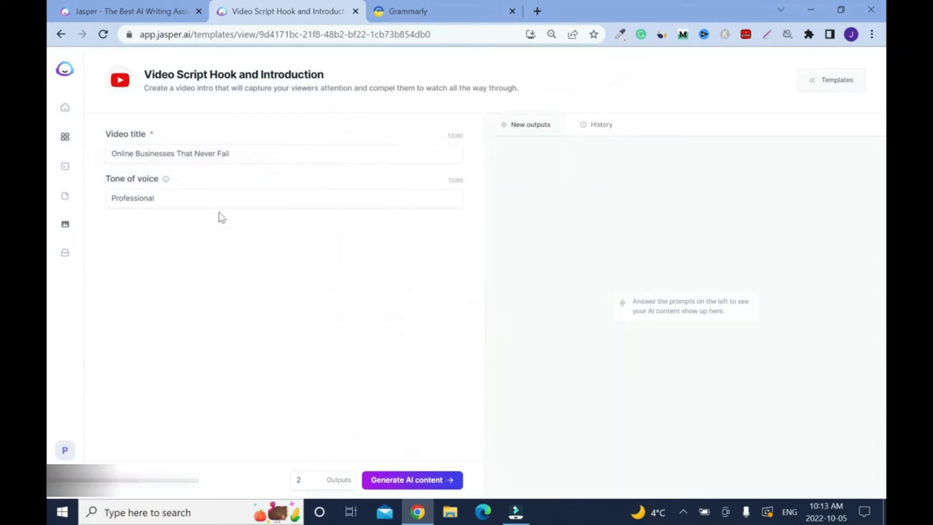
click(314, 477)
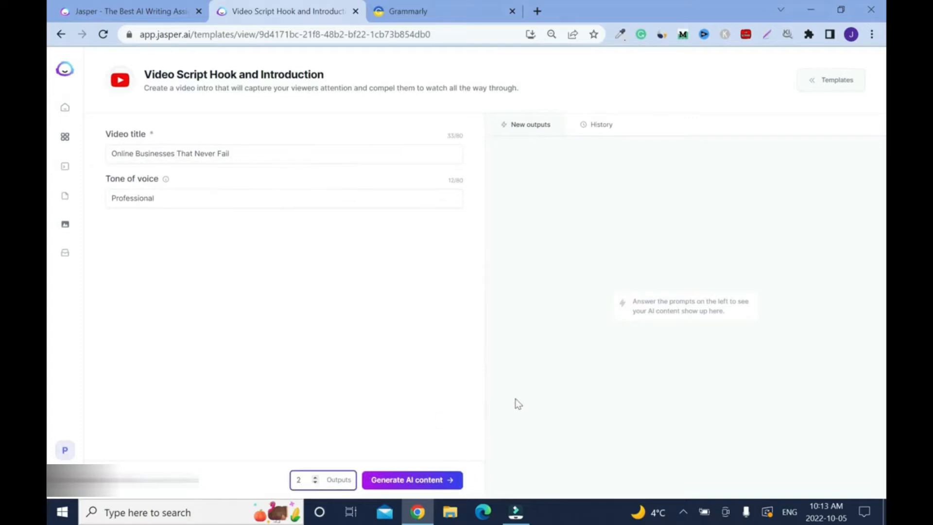
click(427, 482)
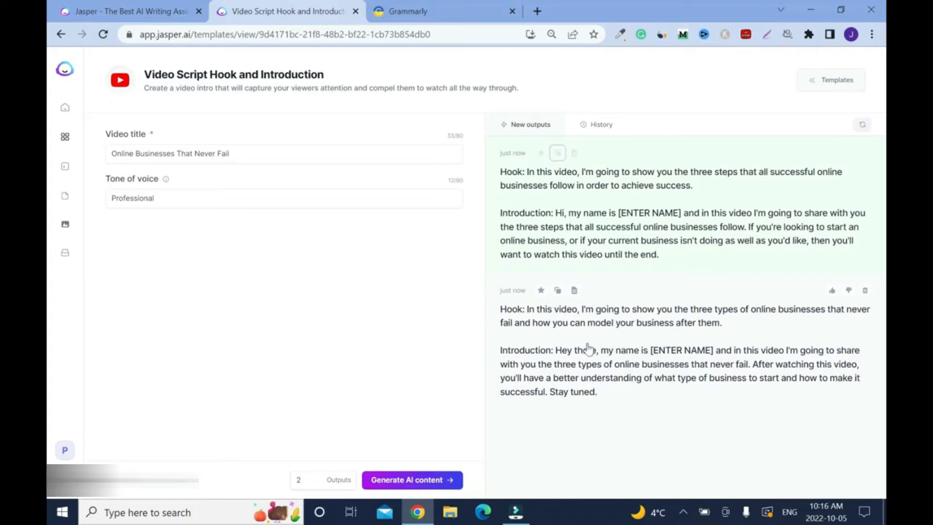
- Move the first output to trash and paste the remaining one as plain text into the empty Grammarly document
click(865, 153)
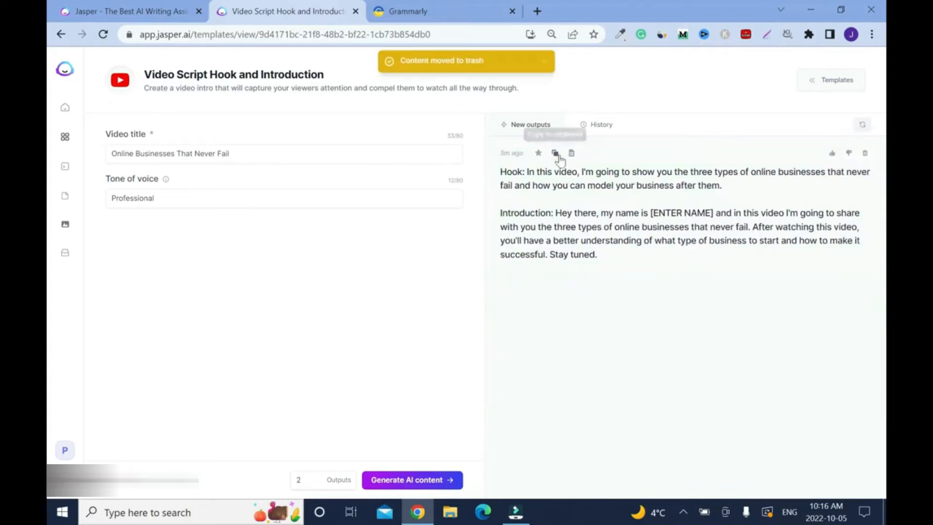
click(555, 155)
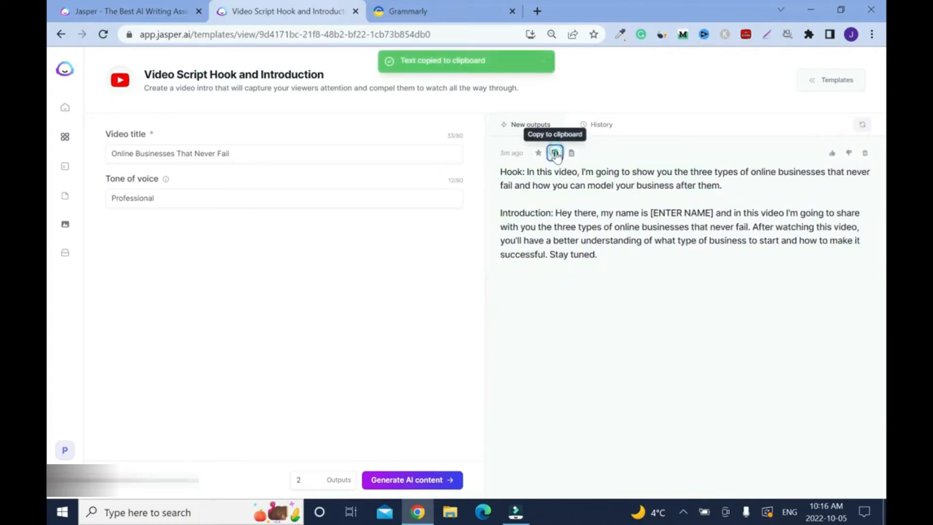
click(433, 8)
right_click(396, 129)
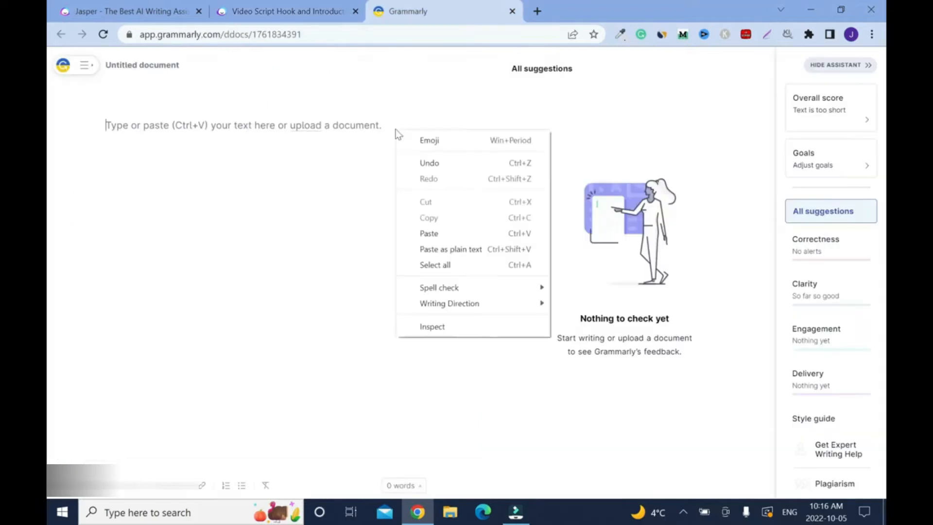
click(492, 252)
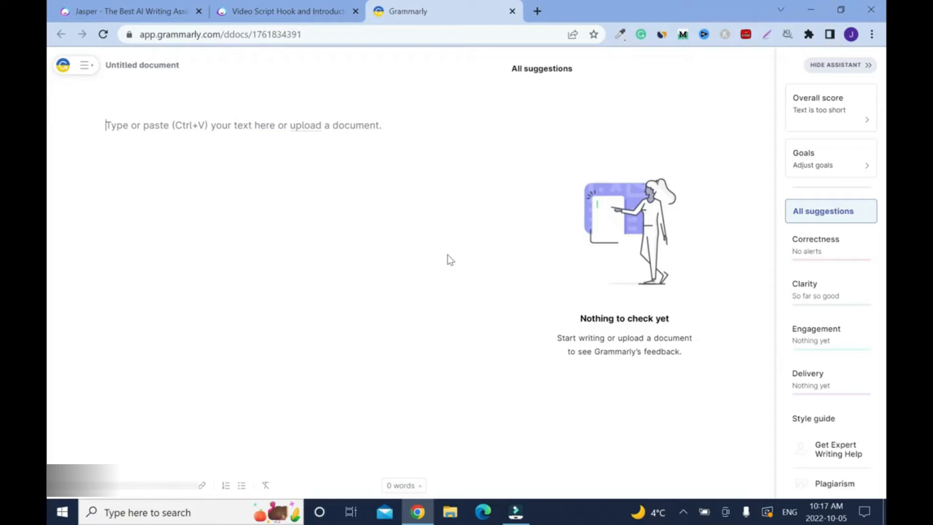
right_click(265, 125)
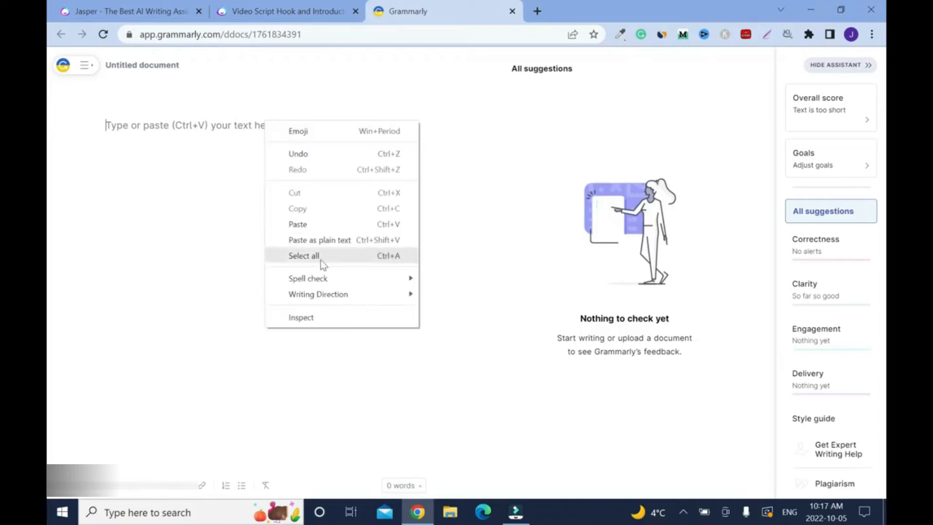
click(317, 239)
click(618, 430)
- Delete the "Hook:" and "Introduction:" labels from the start of the two script paragraphs
drag(112, 125, 92, 128)
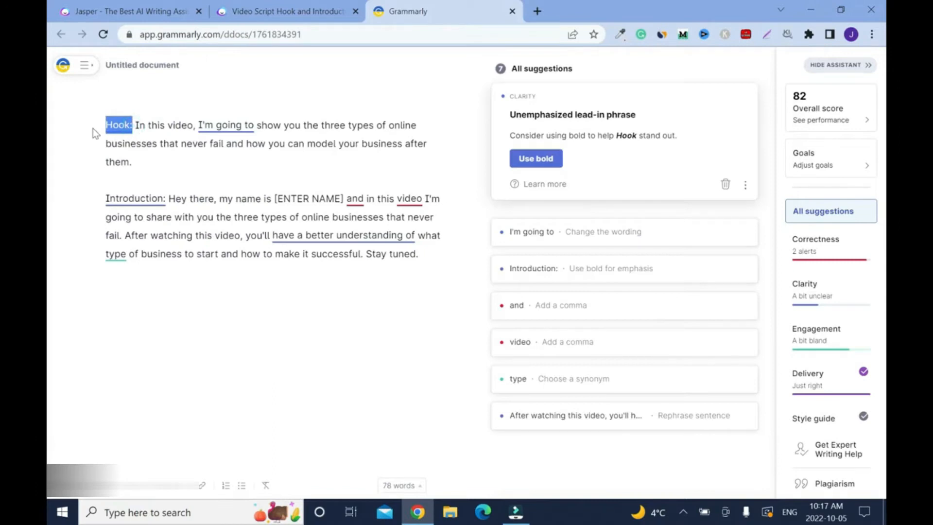
key(BackSpace)
drag(169, 180, 85, 181)
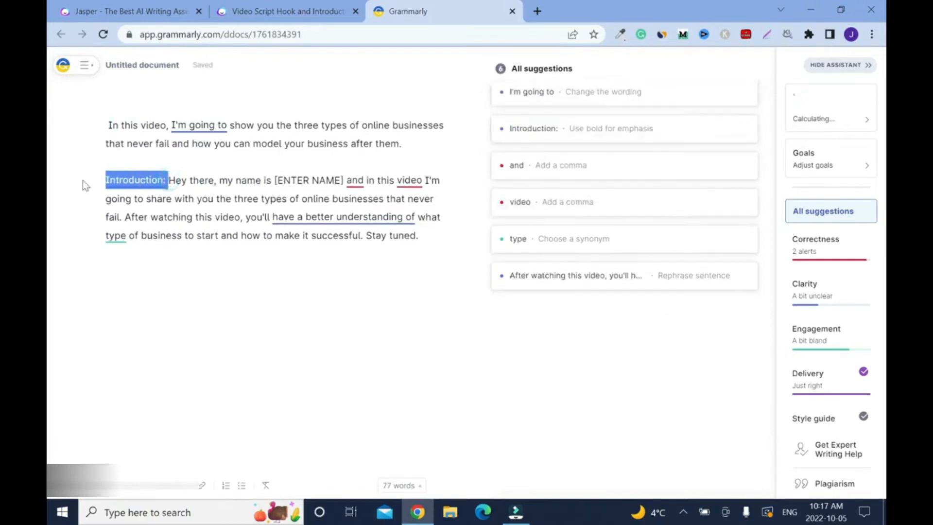
key(BackSpace)
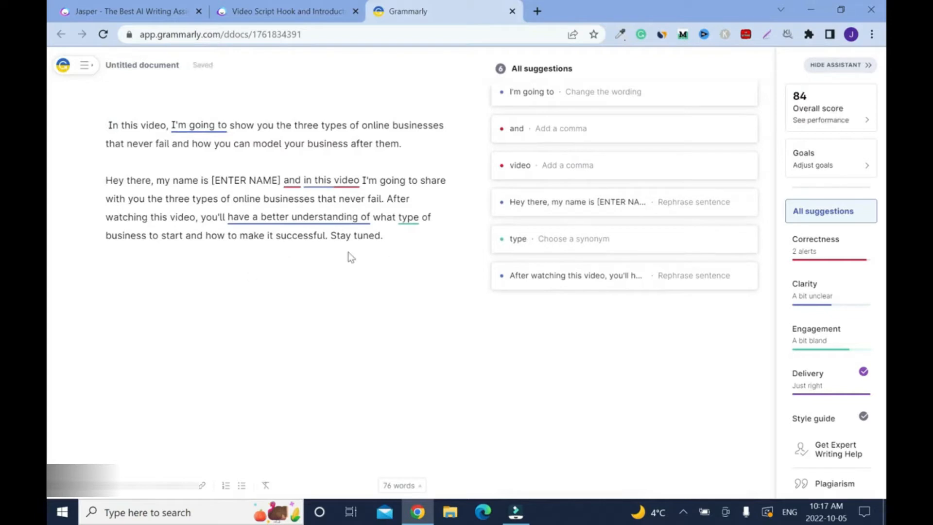
- Accept the suggestions: "I will", commas after [ENTER NAME] and "video", "better understand", and replace "type" with "kind"
click(602, 95)
click(603, 117)
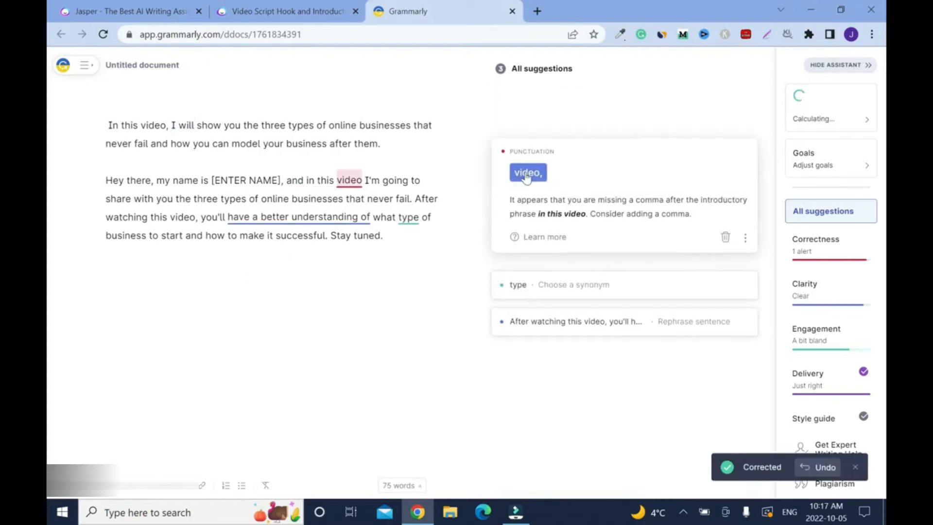
click(520, 178)
click(555, 277)
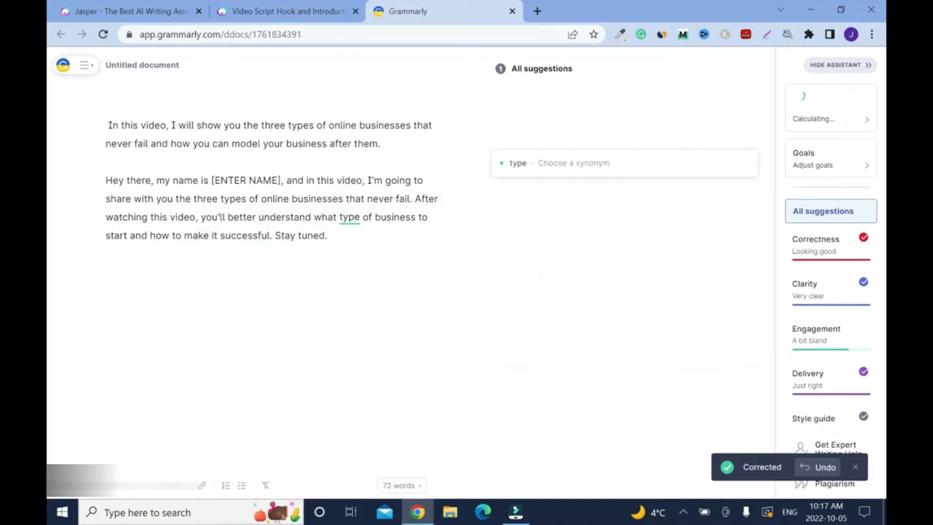
click(344, 216)
click(562, 208)
- Name the untitled document "Online Business That Never Fail"
click(167, 65)
text(Online Business)
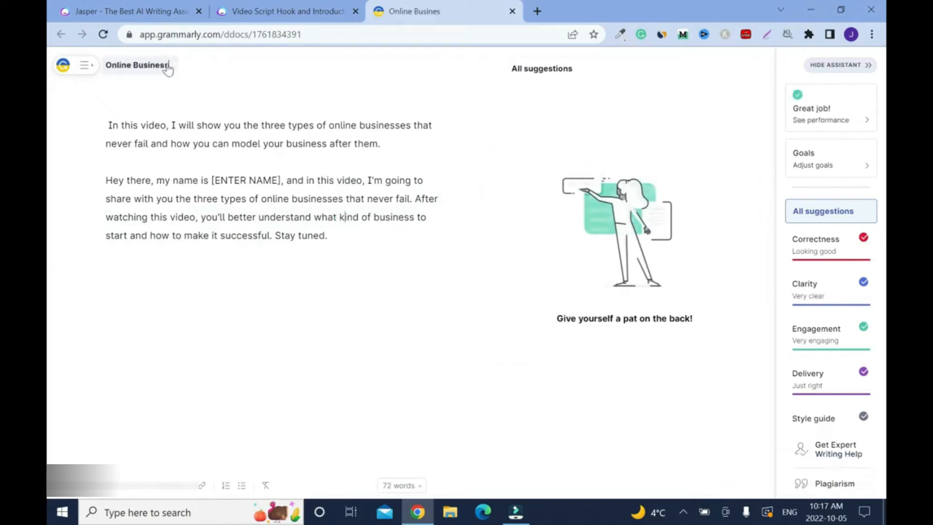
text( That Never Fail)
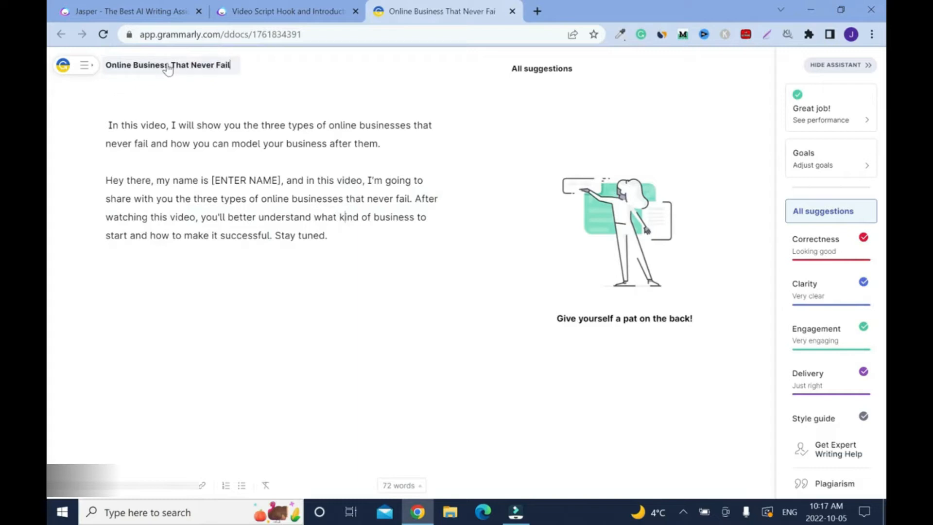
- Replace the [ENTER NAME] placeholder with "Blogsdom" and start a new paragraph after "Stay tuned."
click(339, 244)
drag(280, 180, 212, 180)
text(Blogsdom)
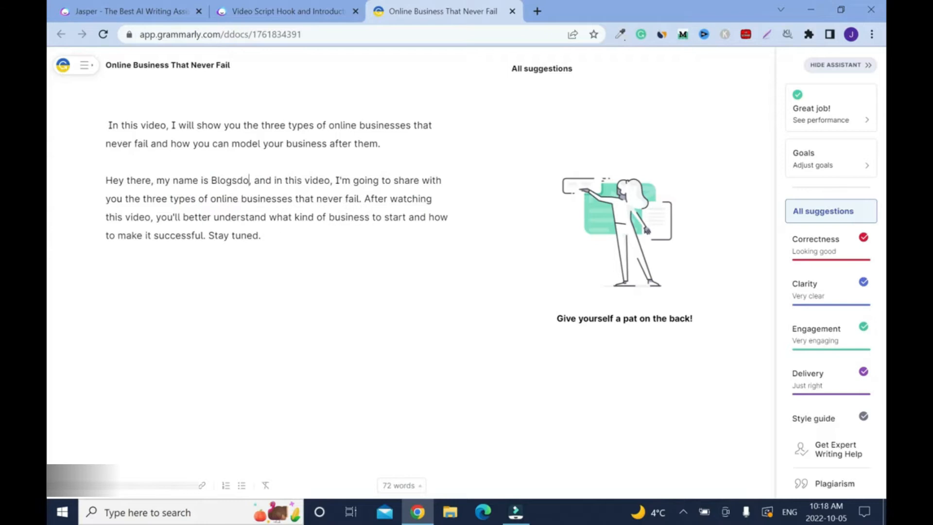
click(328, 236)
key(Return)
key(Return)
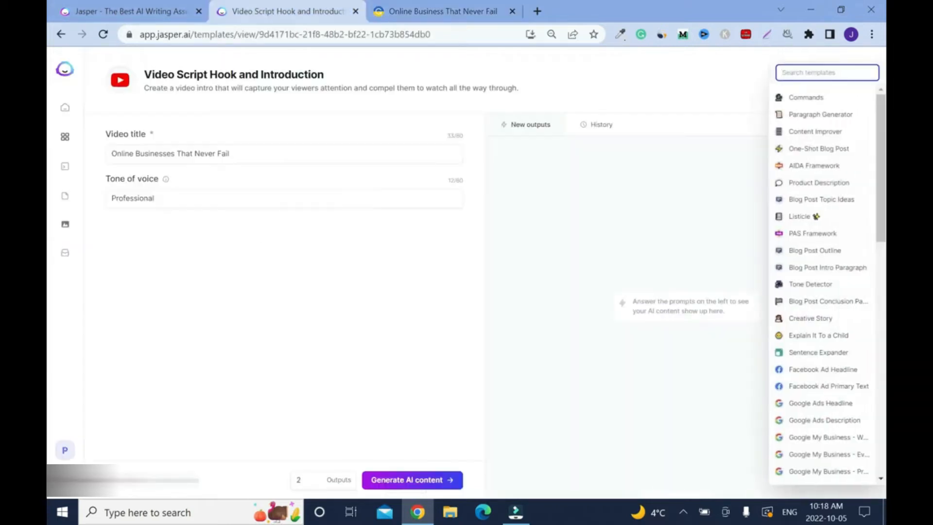
- Reopen the Video Script Hook and Introduction template in Jasper and look through its output history
key(alt+Left)
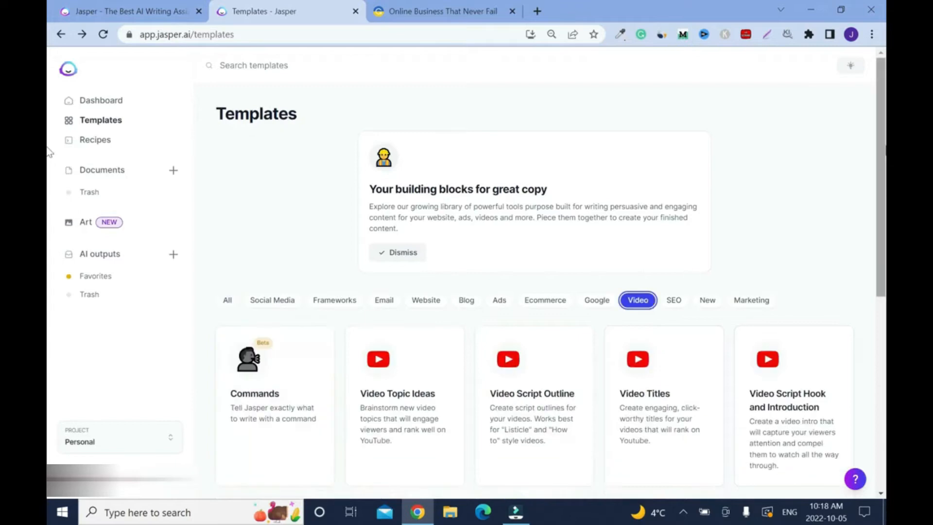
scroll(688, 272, down, 4)
click(779, 188)
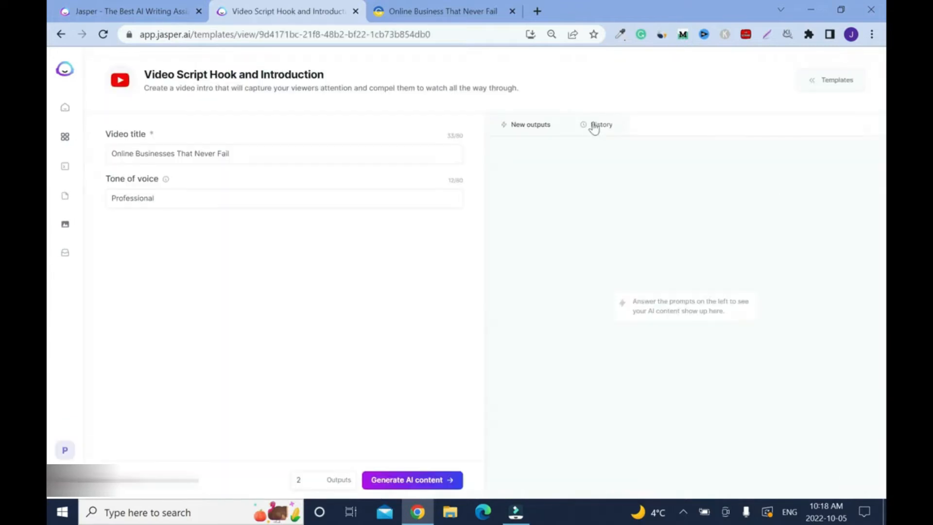
click(593, 125)
scroll(595, 156, down, 5)
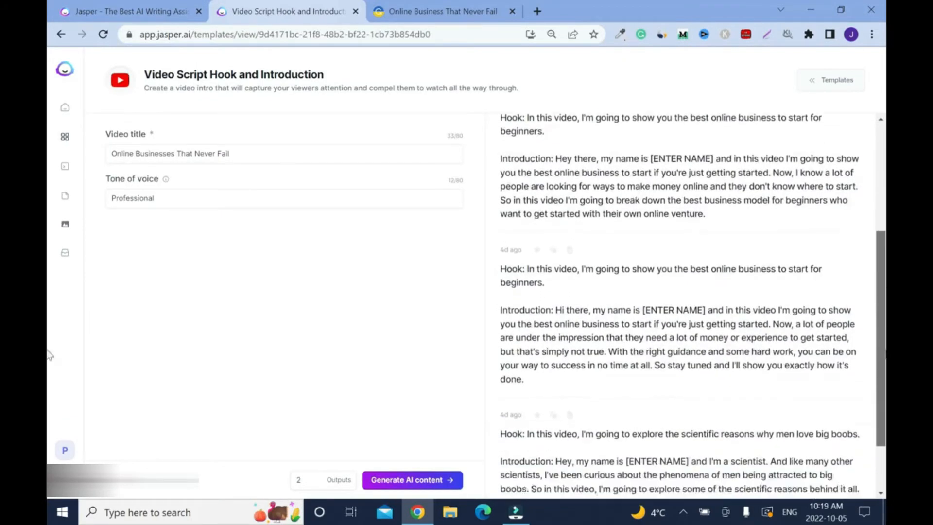
- Return to the template library, filter it to Video and open the Video Script Outline template
click(61, 34)
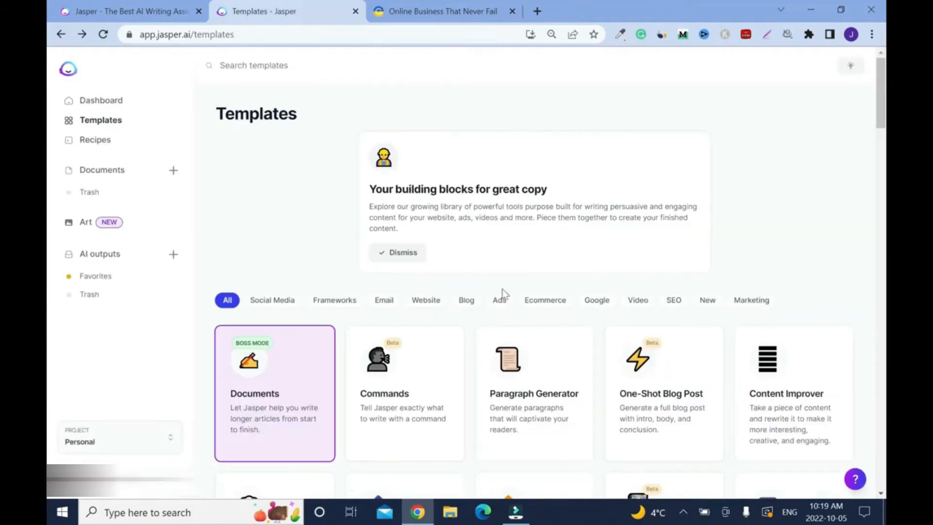
click(637, 305)
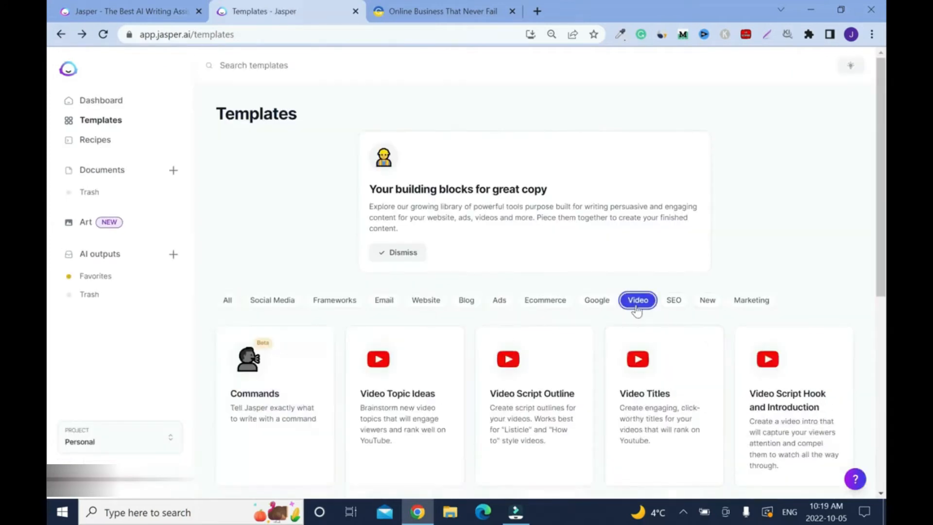
scroll(48, 152, down, 5)
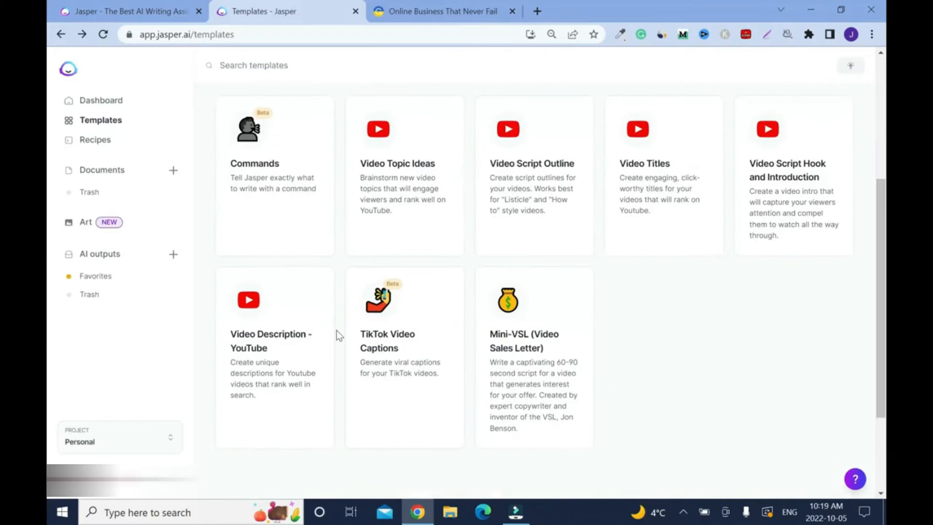
click(510, 255)
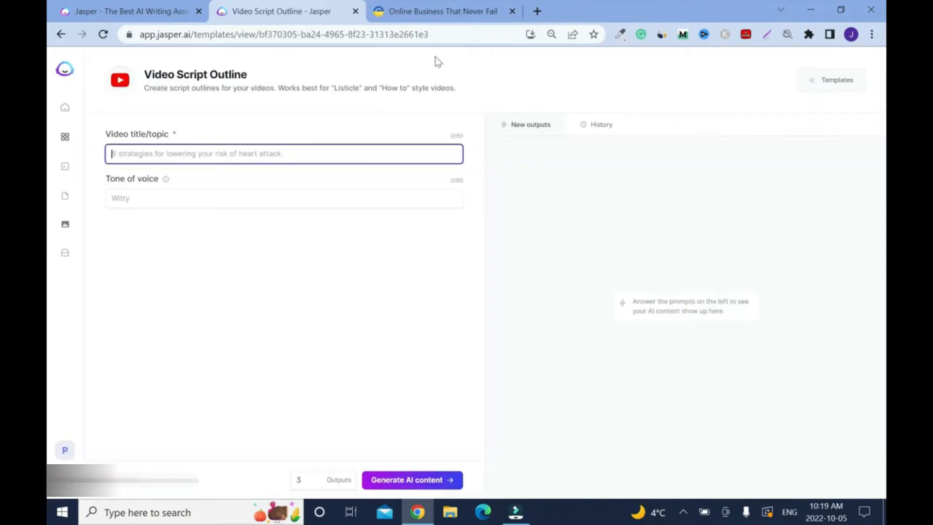
- Copy the Grammarly document's title into the video title/topic of Jasper's Video Script Outline template
key(ctrl+Tab)
triple_click(223, 70)
right_click(223, 73)
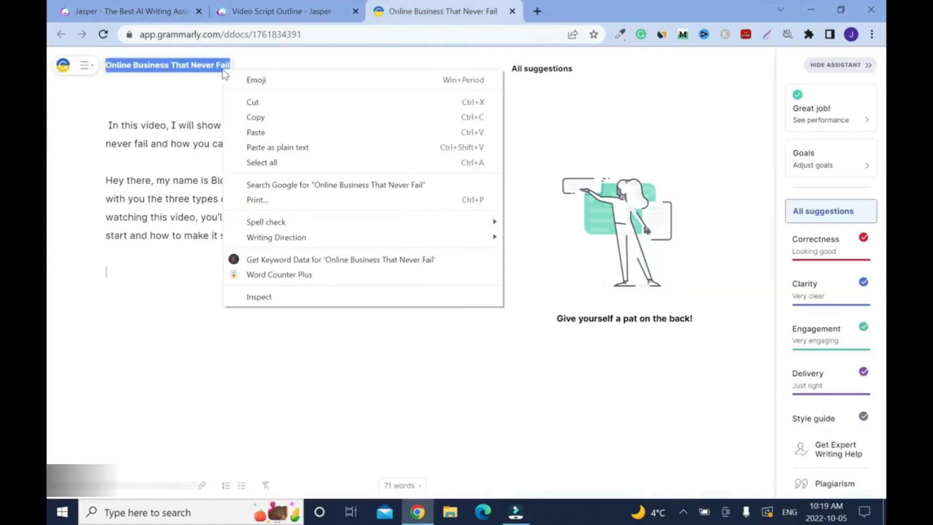
click(287, 119)
click(257, 10)
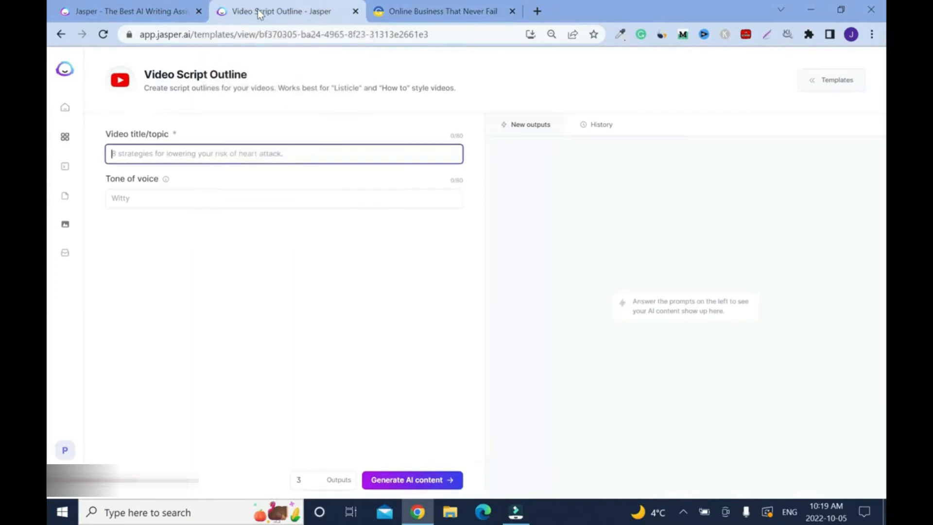
key(ctrl+v)
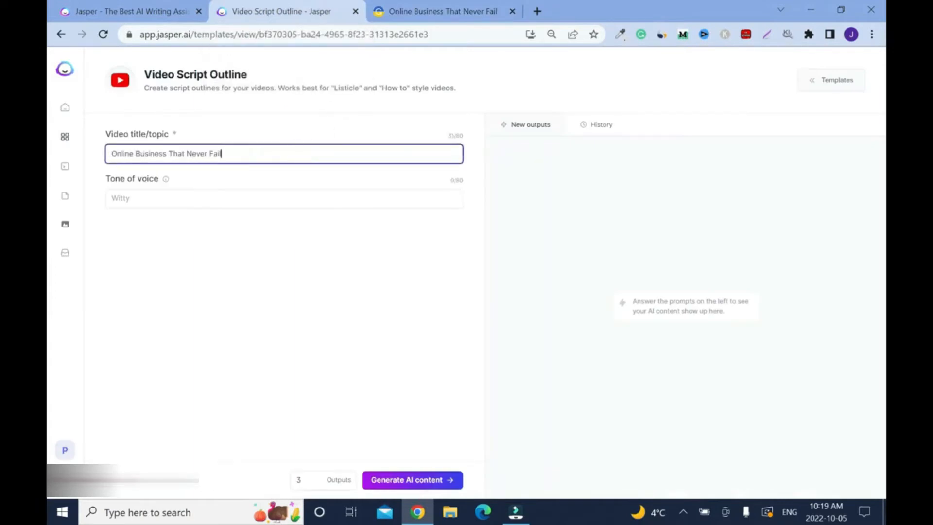
- Set the tone of voice to Professional and edit the video topic to "10 Online Businesses That Never Fail"
click(206, 203)
text(Professional)
click(112, 153)
text(7)
click(173, 153)
text(es)
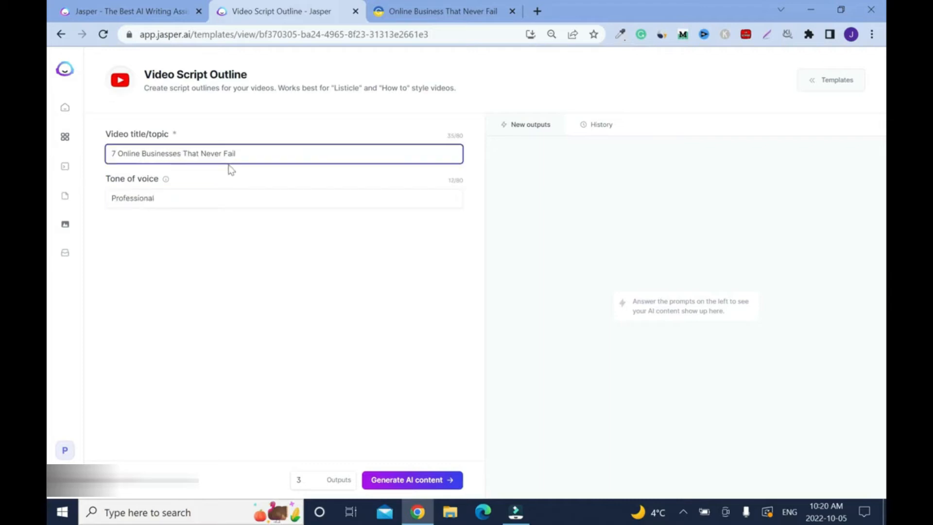
click(113, 153)
key(BackSpace)
text(10)
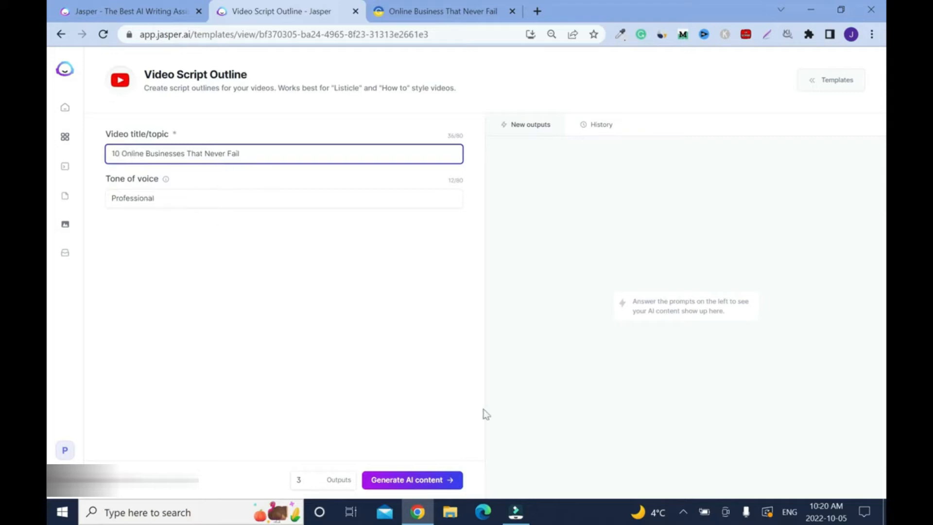
- Generate a single outline for the topic, plus a further batch with the output count set to 2
click(316, 482)
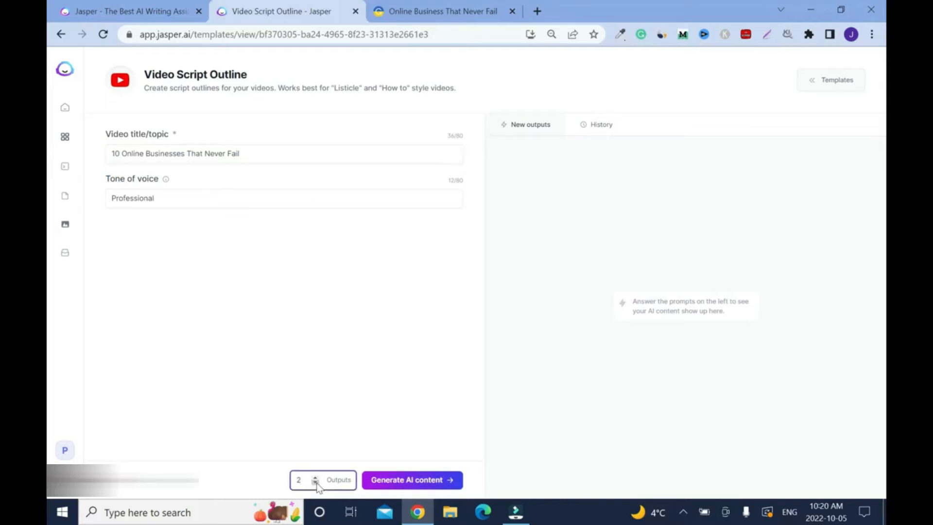
click(376, 481)
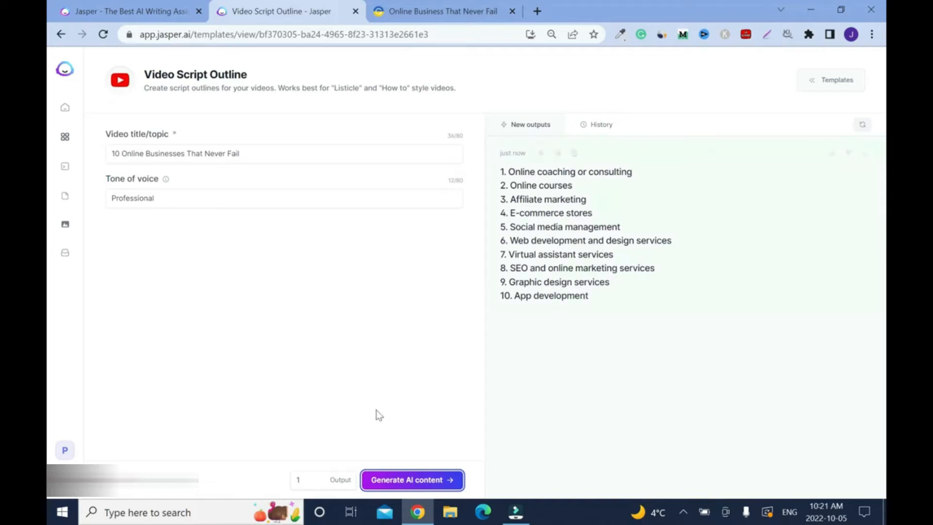
click(315, 479)
click(408, 480)
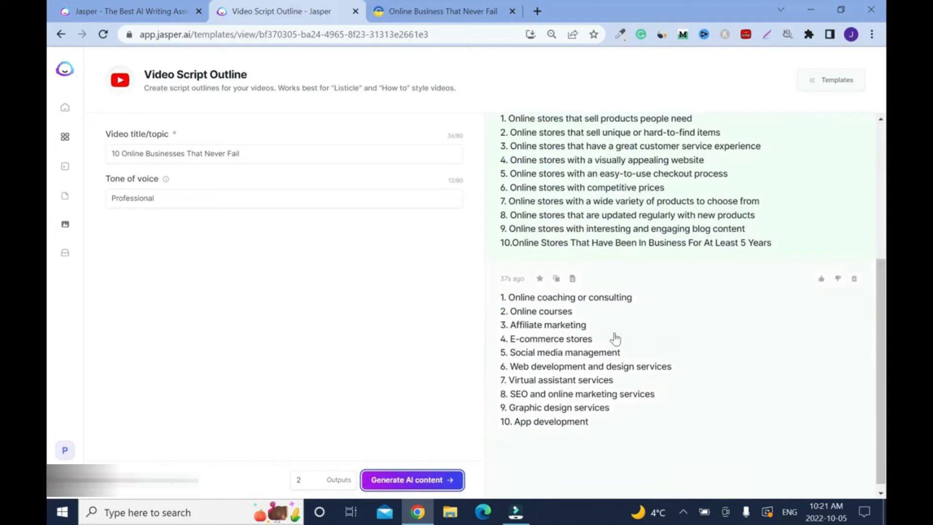
- Look through the generated outlines and move the two that begin with online stores to the trash
drag(882, 380, 880, 239)
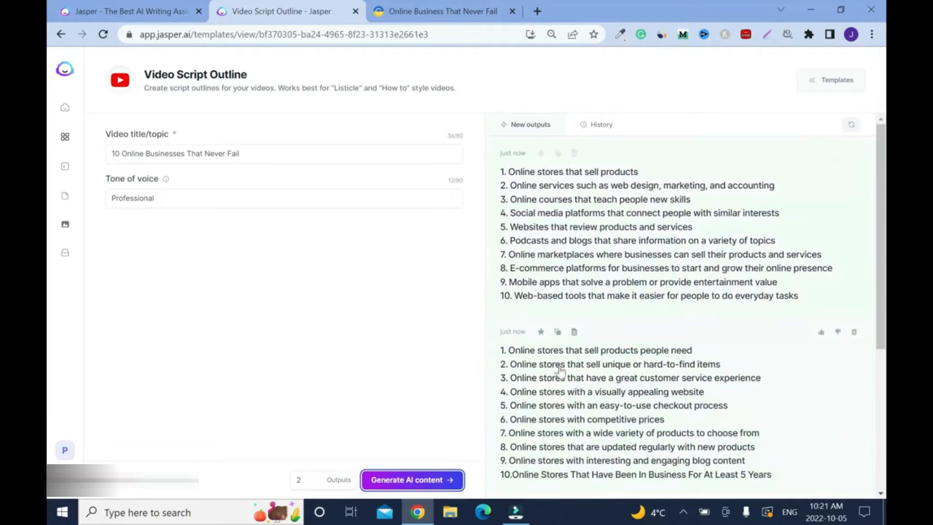
scroll(561, 372, down, 1)
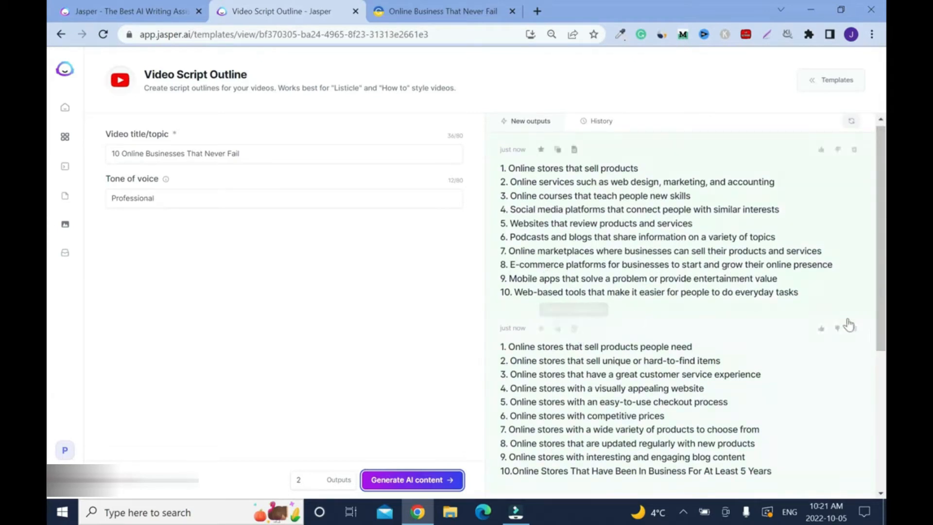
click(853, 327)
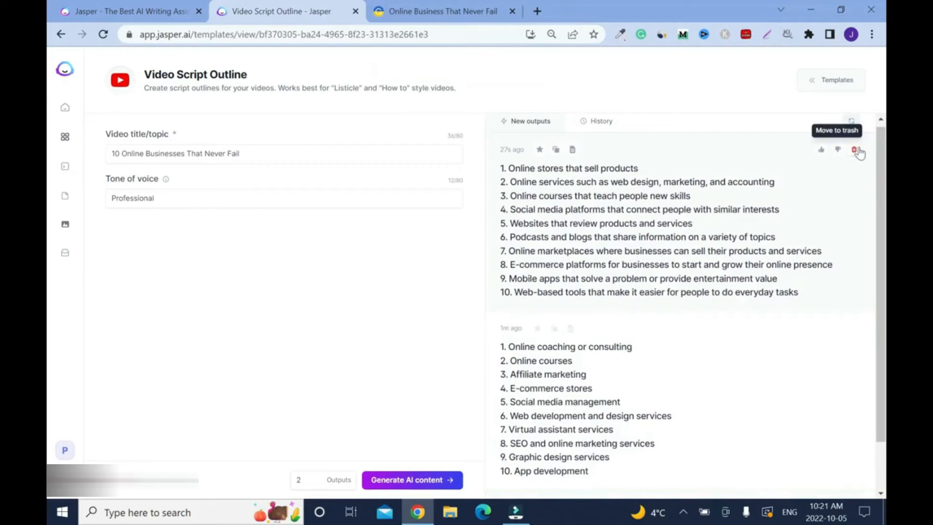
click(855, 151)
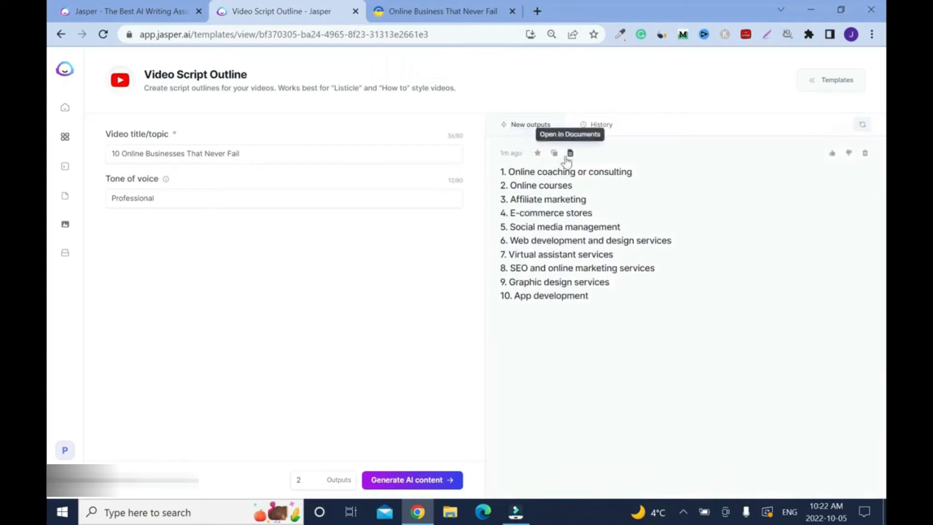
- Copy the remaining ten-item outline and paste it below the introduction in the Grammarly document
click(554, 153)
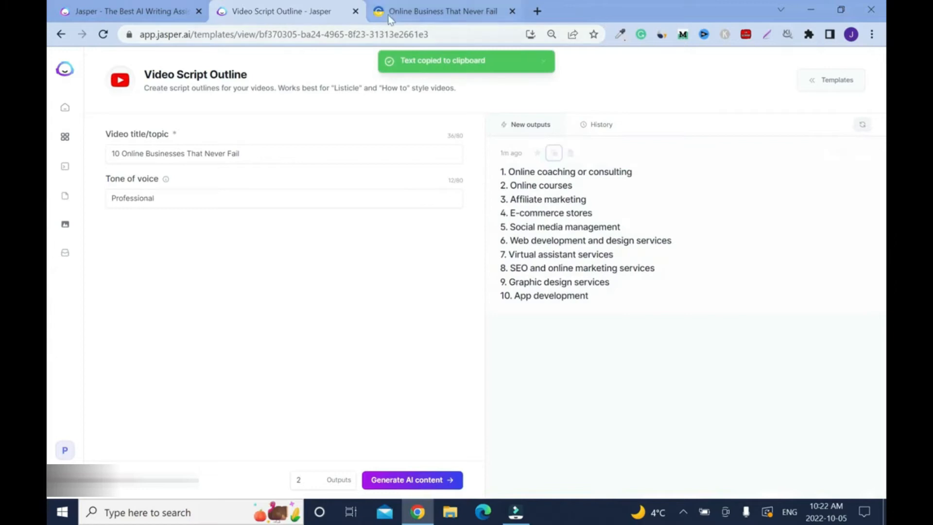
click(411, 12)
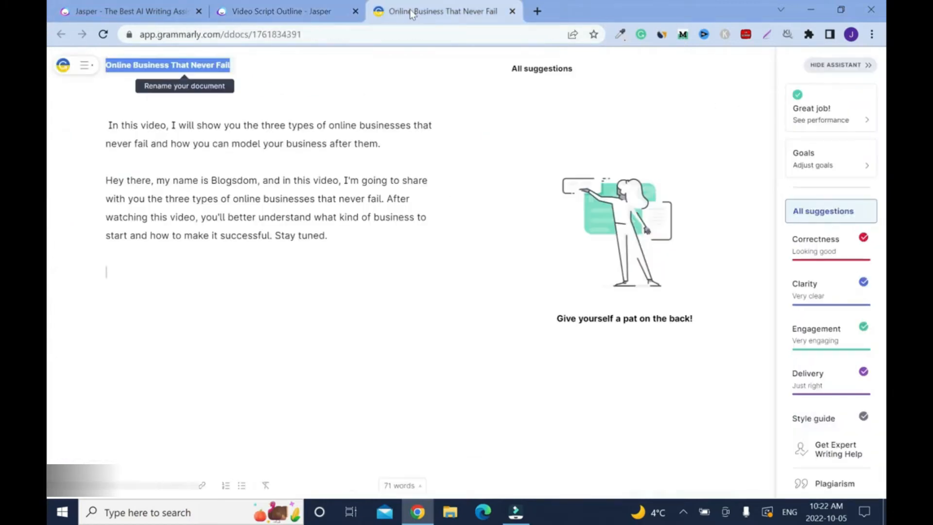
key(ctrl+v)
key(ctrl+z)
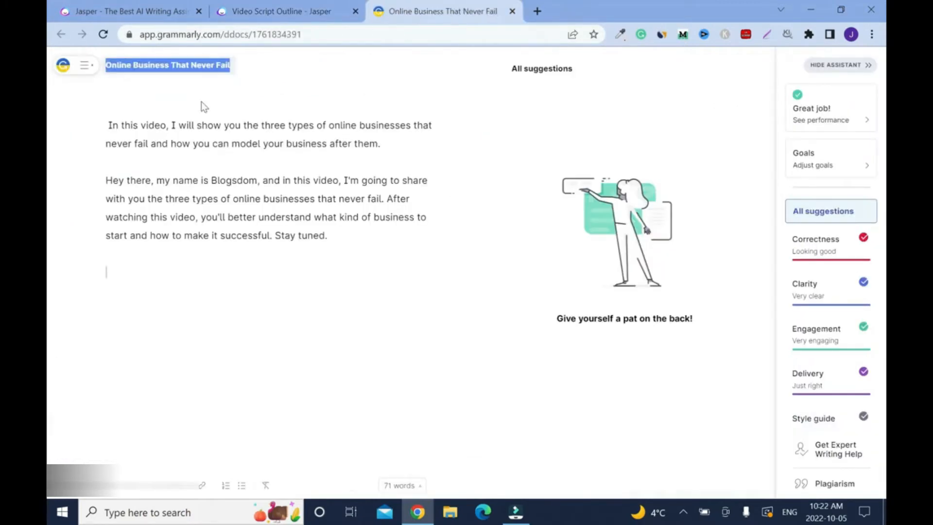
right_click(118, 277)
click(187, 394)
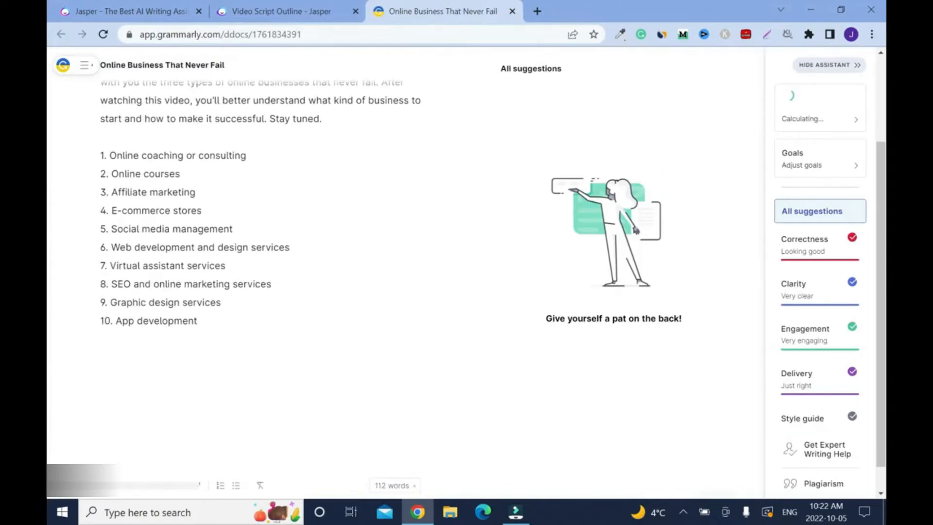
- Return to Jasper's template library, open the Documents template and create a new document from scratch
click(270, 15)
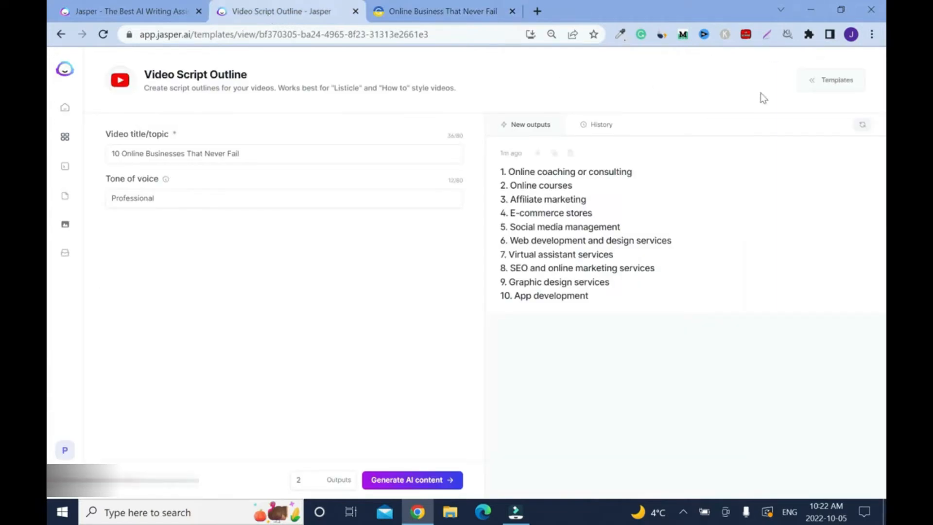
mouse_move(814, 83)
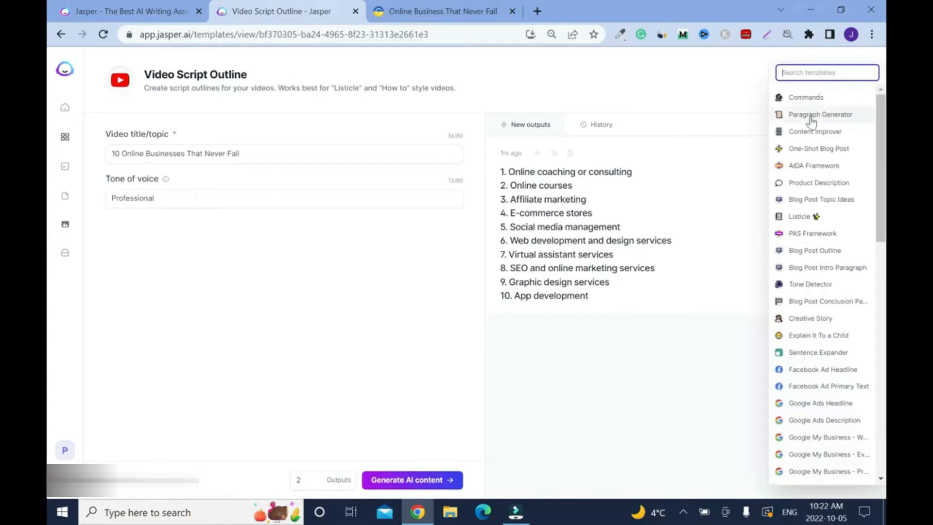
click(61, 34)
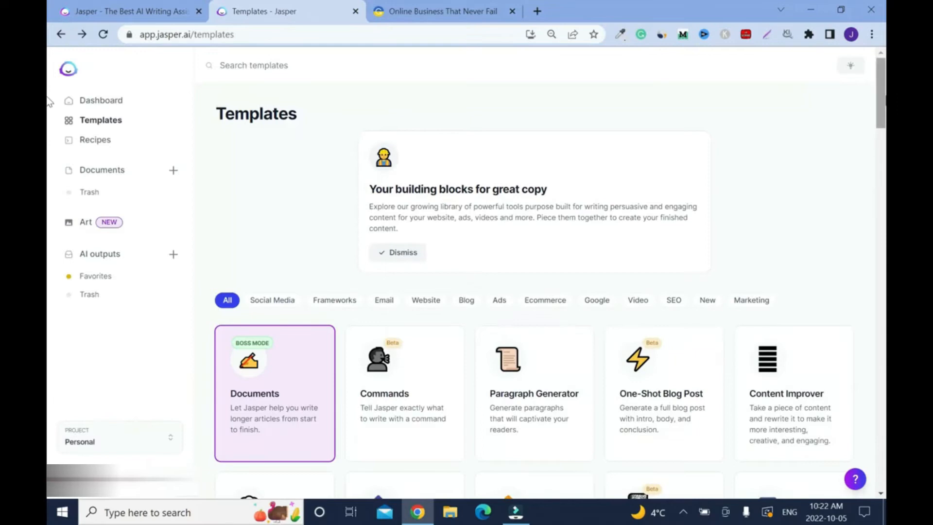
scroll(48, 102, down, 3)
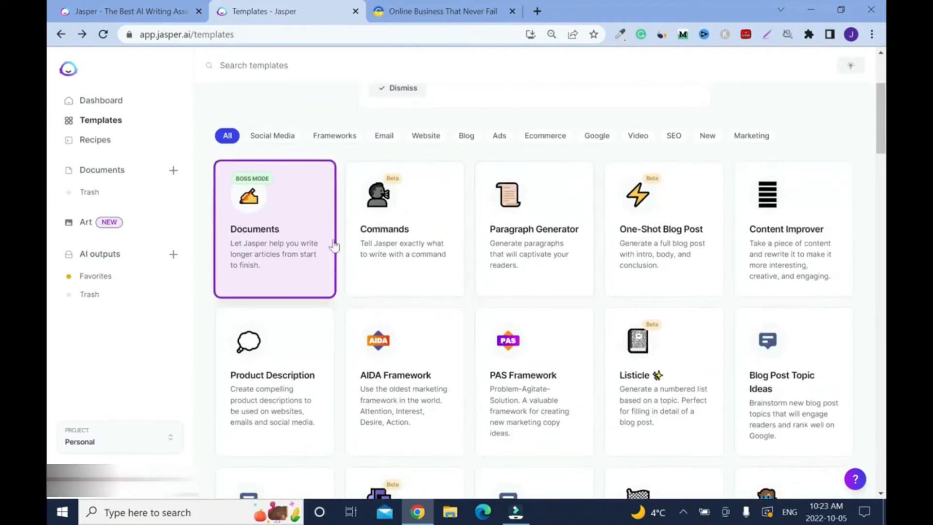
click(288, 250)
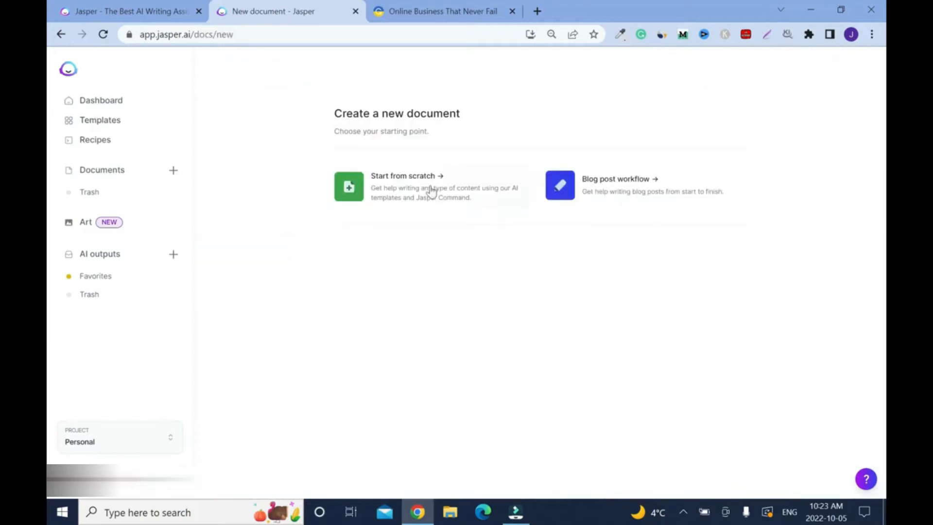
click(639, 193)
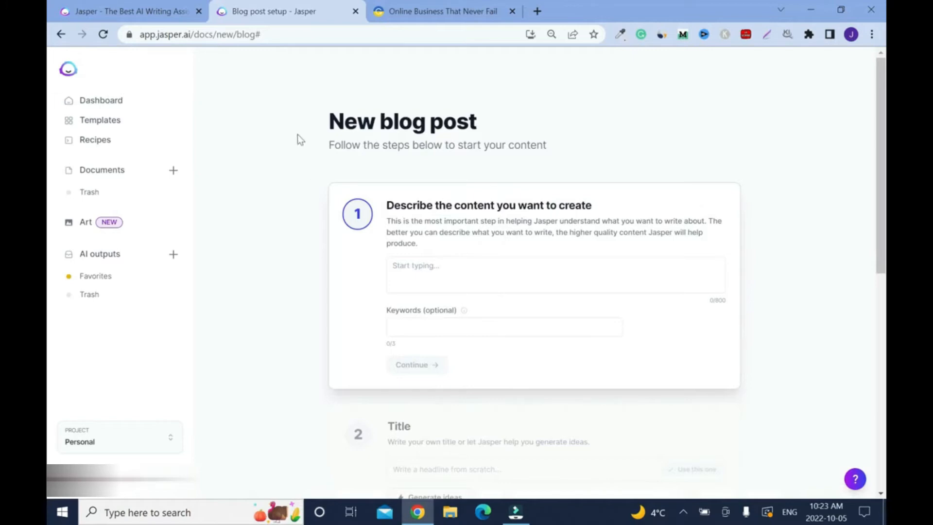
click(60, 34)
click(427, 189)
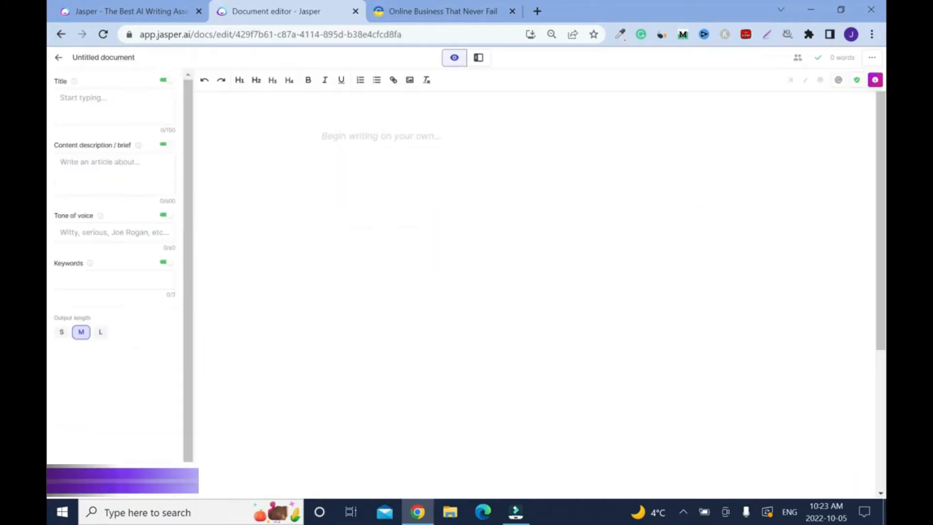
- Paste the outline as plain text into the blank document and remove the numbering from all ten lines
right_click(391, 135)
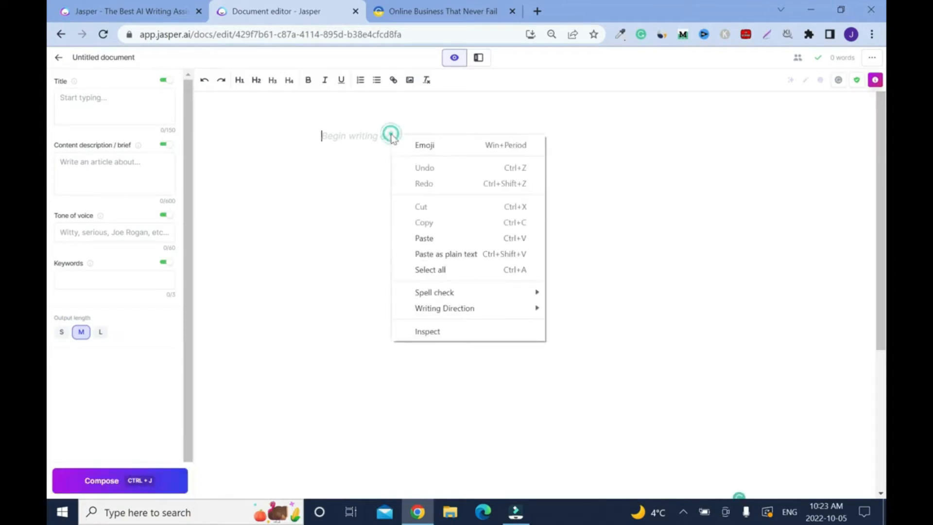
click(446, 253)
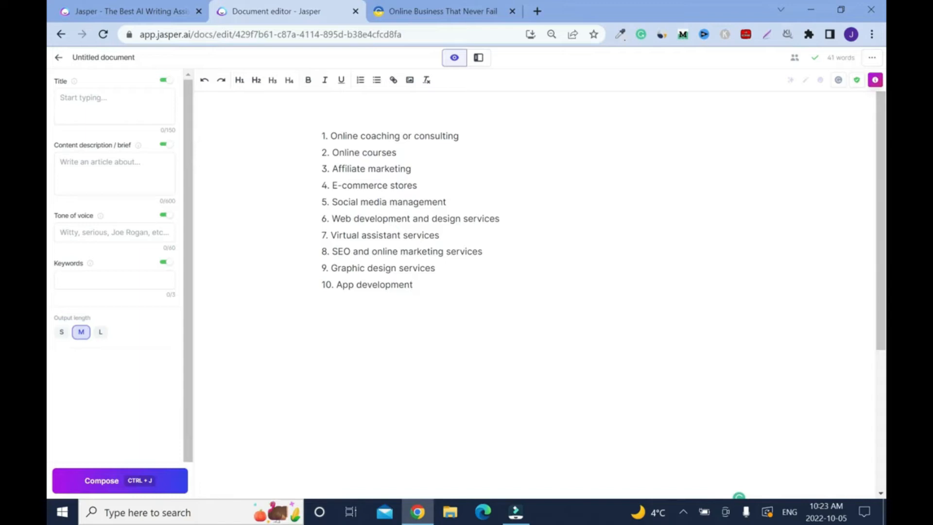
click(323, 135)
key(BackSpace)
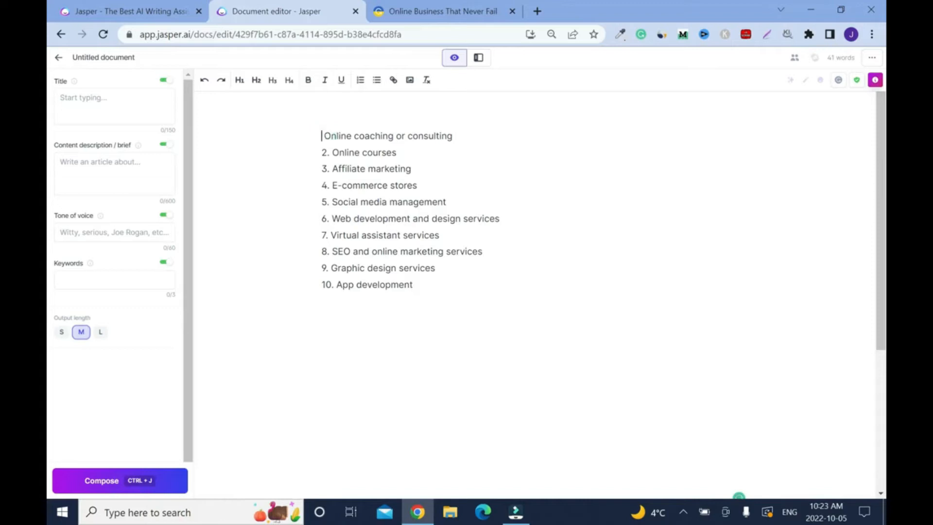
key(BackSpace)
click(332, 168)
key(BackSpace)
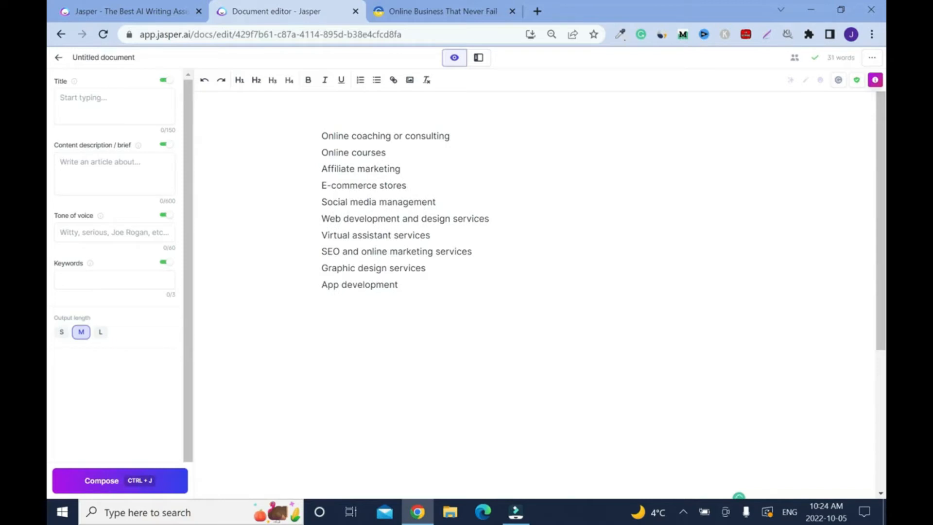
- Insert a blank line between all ten outline items, from "Online coaching or consulting" through "App development"
key(Return)
key(Return)
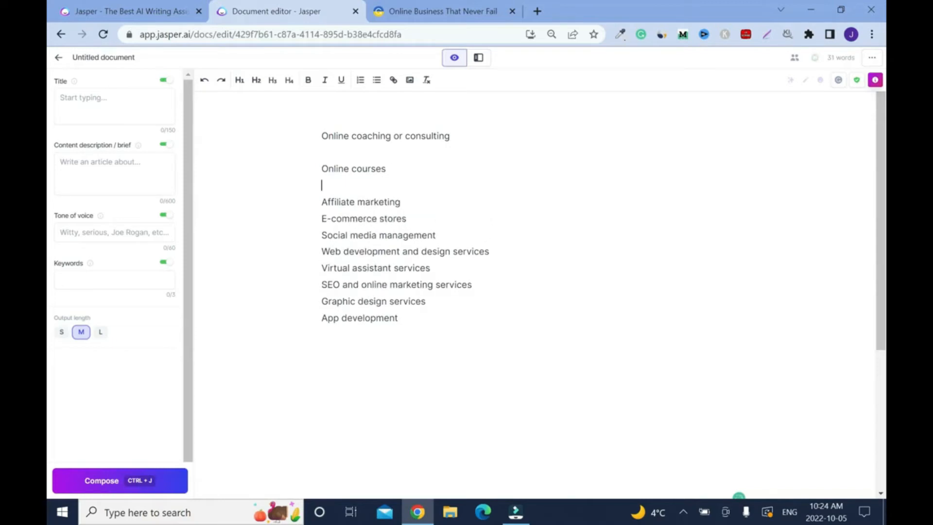
click(406, 203)
key(Return)
click(410, 237)
key(Return)
click(442, 261)
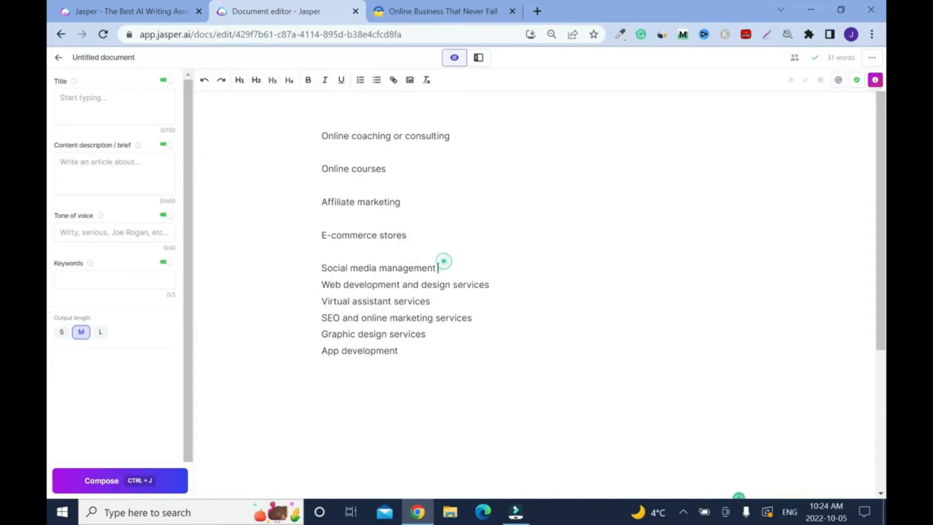
key(Return)
click(493, 301)
key(Return)
click(430, 334)
key(Return)
key(Return)
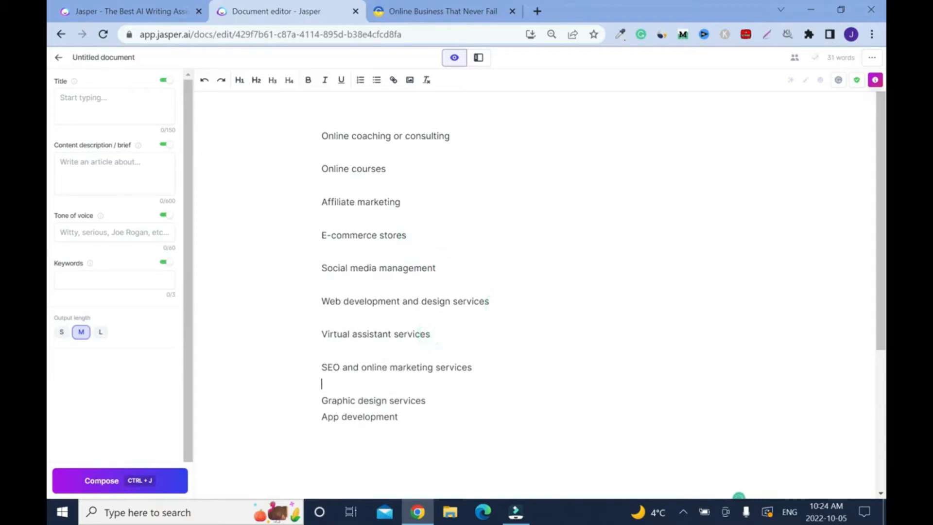
key(Return)
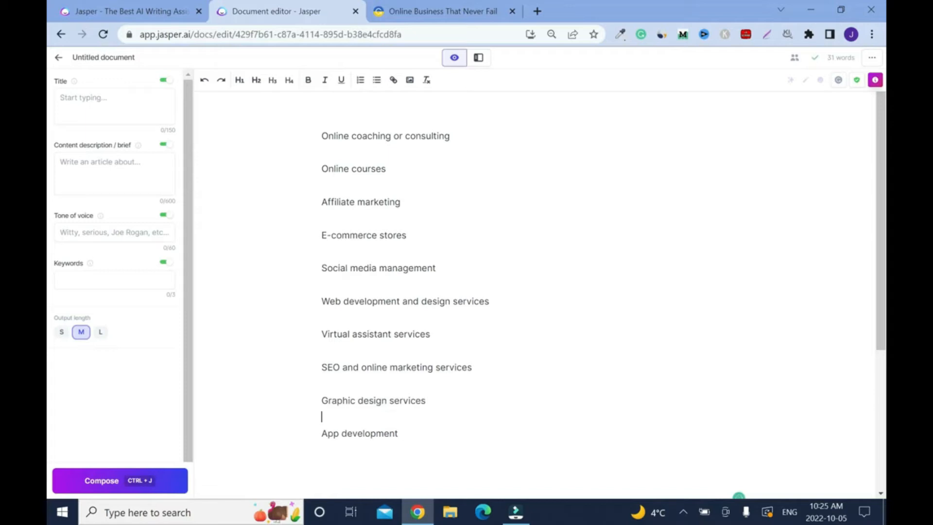
- Make all ten outline items bold
drag(318, 136, 399, 434)
click(308, 80)
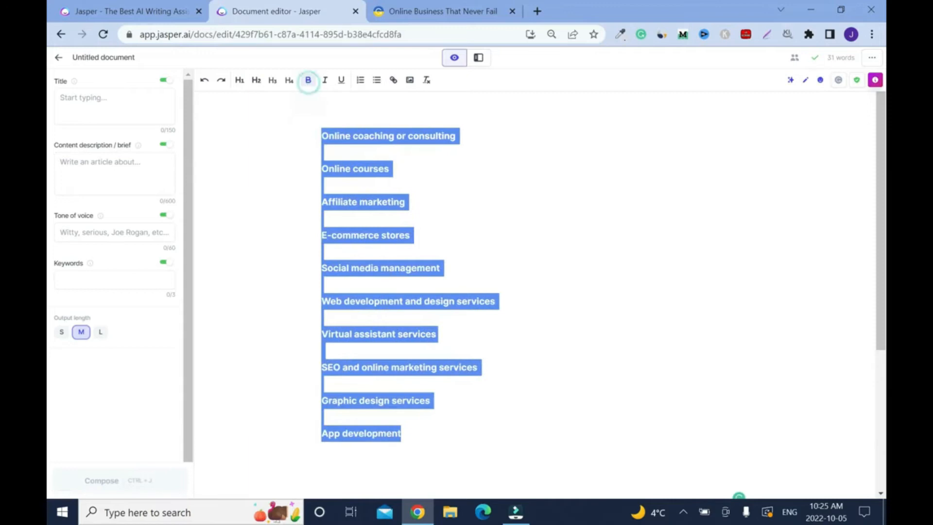
click(585, 179)
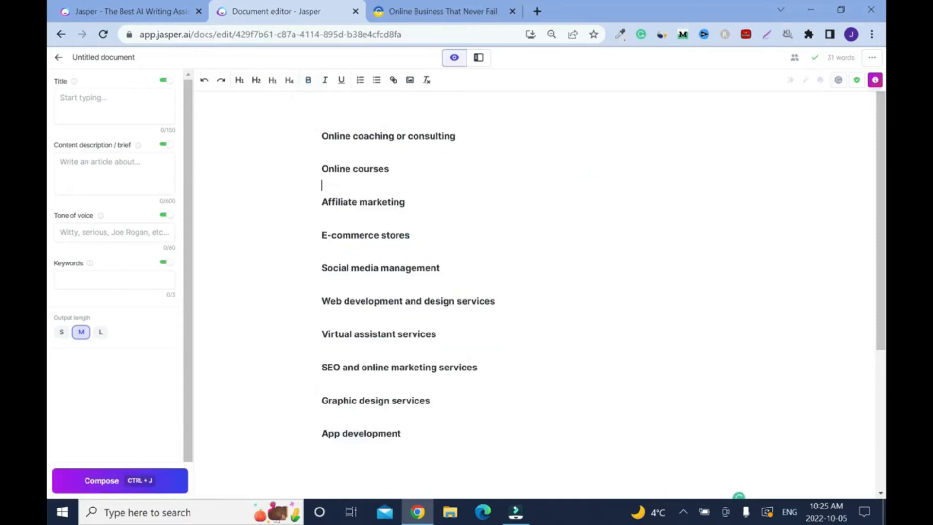
- Compose AI text after "Online coaching or consulting" and extend that section with the output length set to L
click(472, 134)
key(ctrl+j)
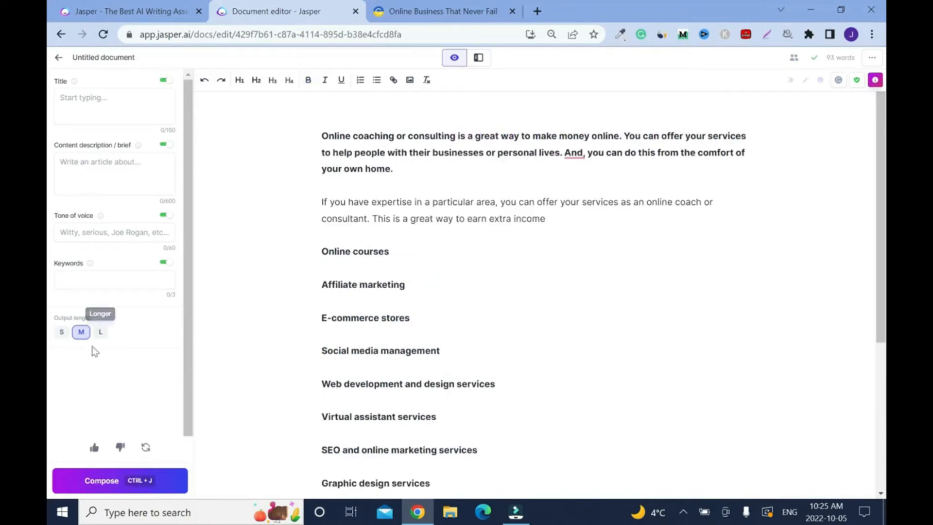
click(101, 334)
click(571, 222)
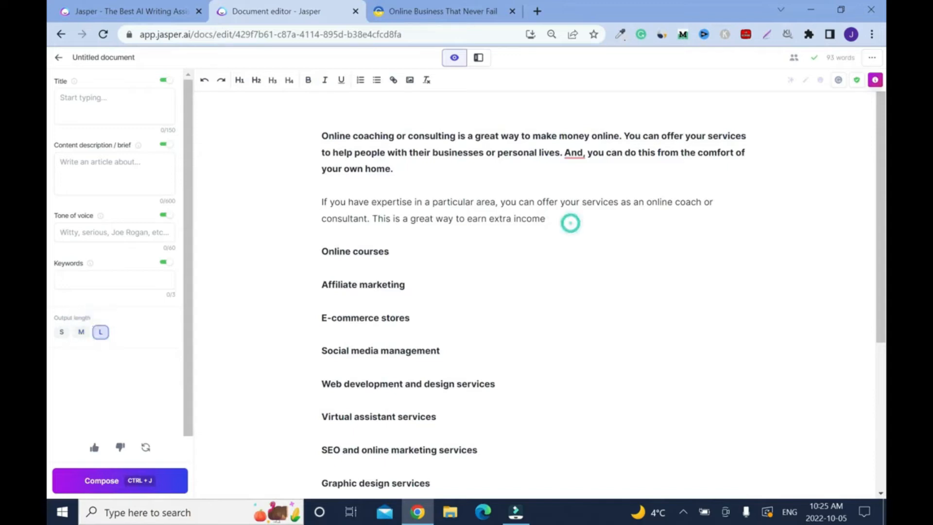
key(ctrl+j)
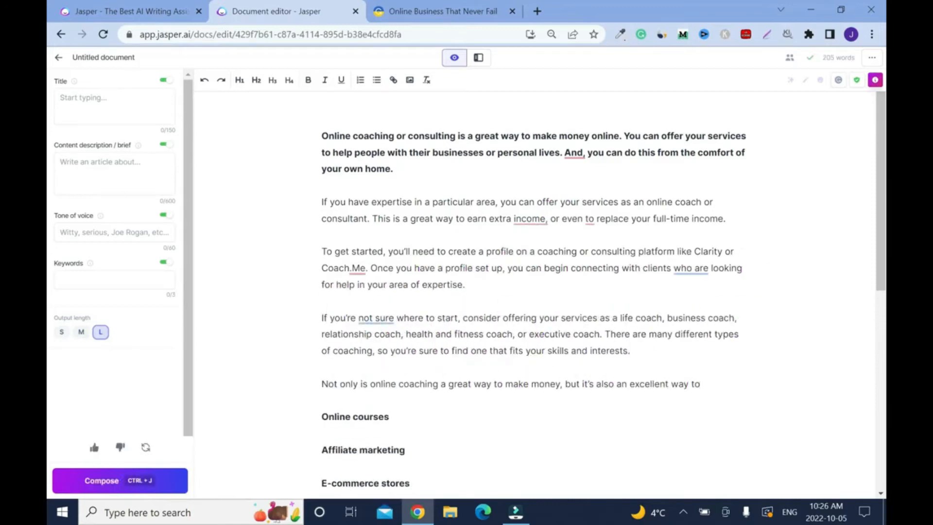
- Finish the coaching section with AI text at output length S and unbold its opening paragraph after the first sentence, starting a new line there
click(61, 332)
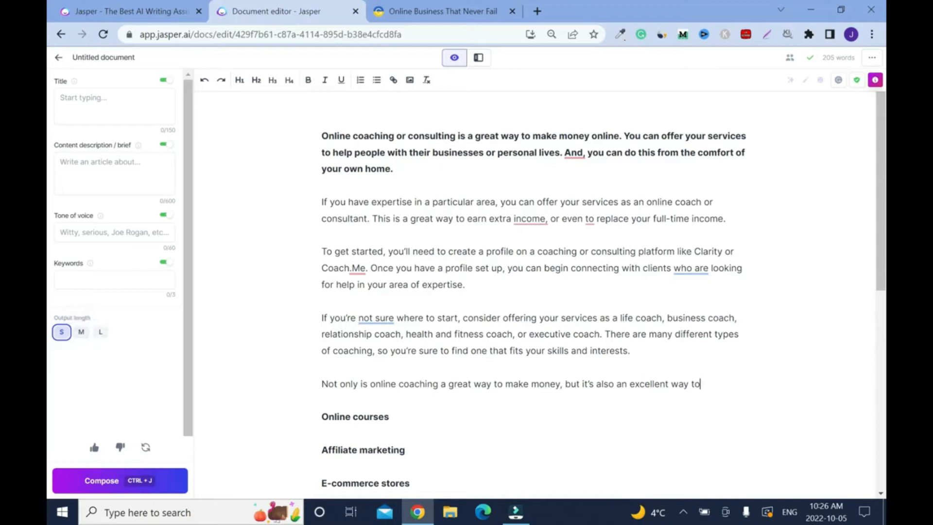
key(ctrl+j)
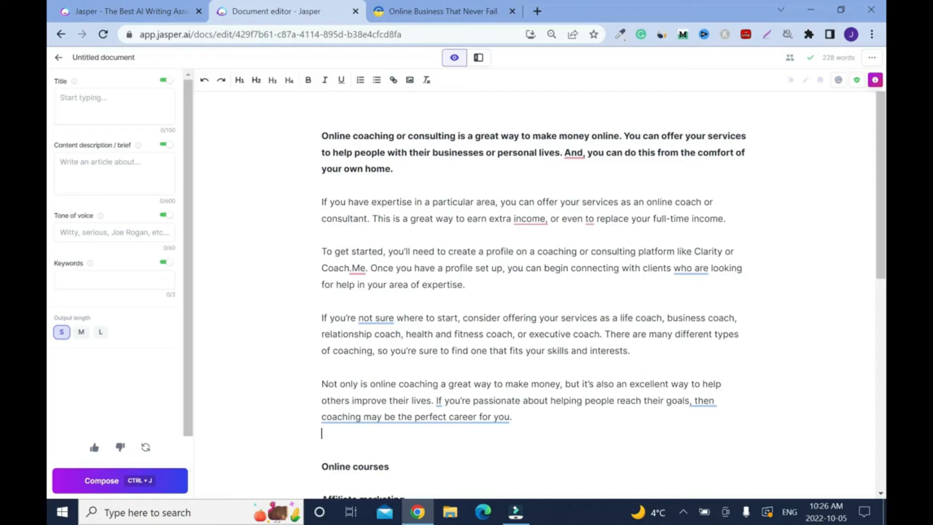
drag(623, 135, 392, 169)
click(308, 80)
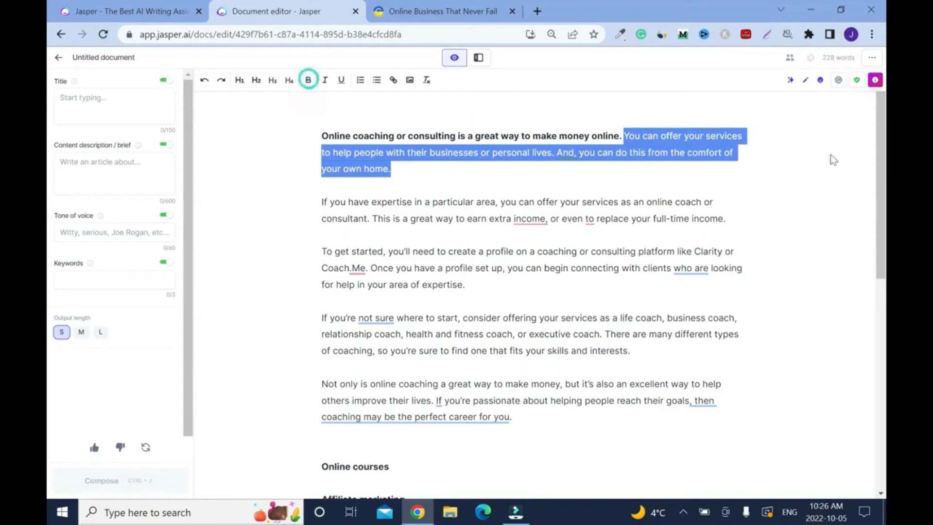
click(830, 154)
click(623, 136)
key(Return)
- Accept Grammarly's corrections for the commas after "And" and "income" and the extra "to" before "replace" in the coaching section
click(686, 152)
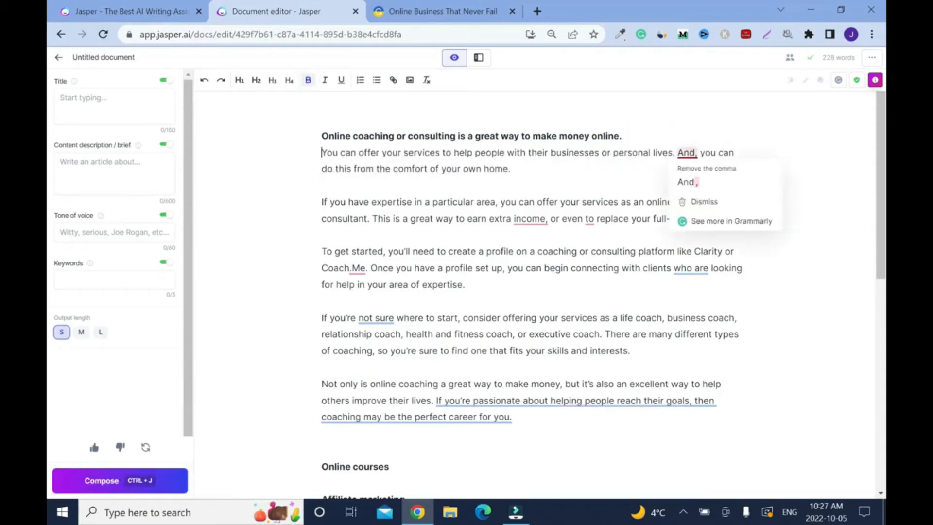
click(703, 181)
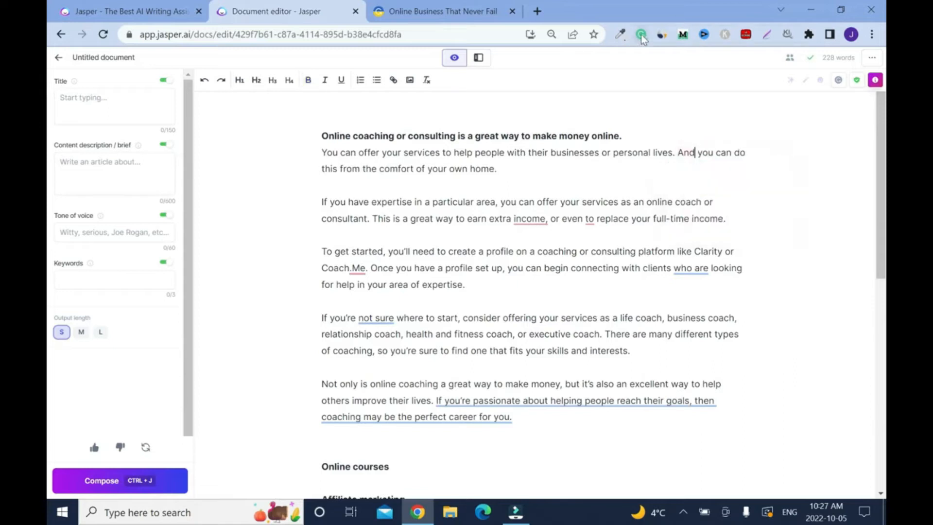
mouse_move(531, 219)
click(542, 245)
mouse_move(589, 219)
click(598, 243)
mouse_move(357, 270)
click(380, 296)
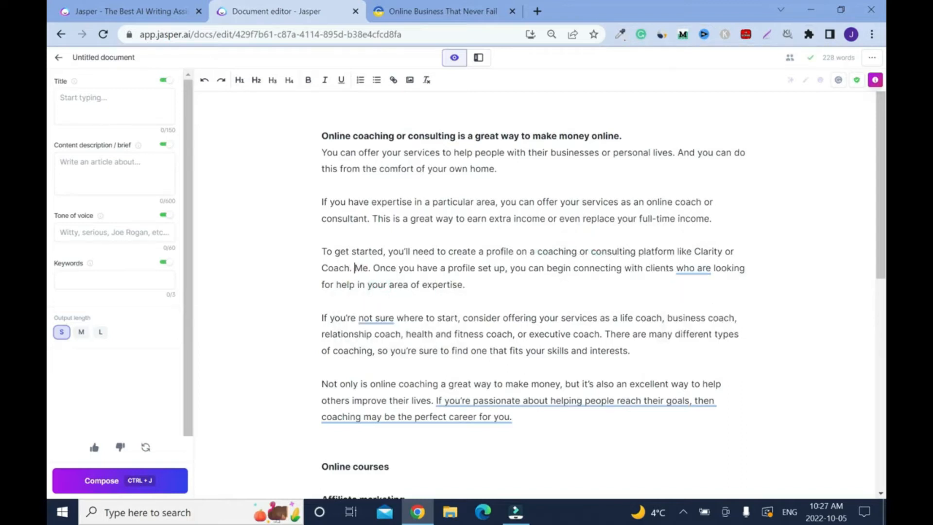
key(ctrl+z)
- Write "Coach.me" without a space, dismissing its suggestion, and accept Grammarly's rewordings of "who are", "not sure" and the section's last sentence
mouse_move(358, 269)
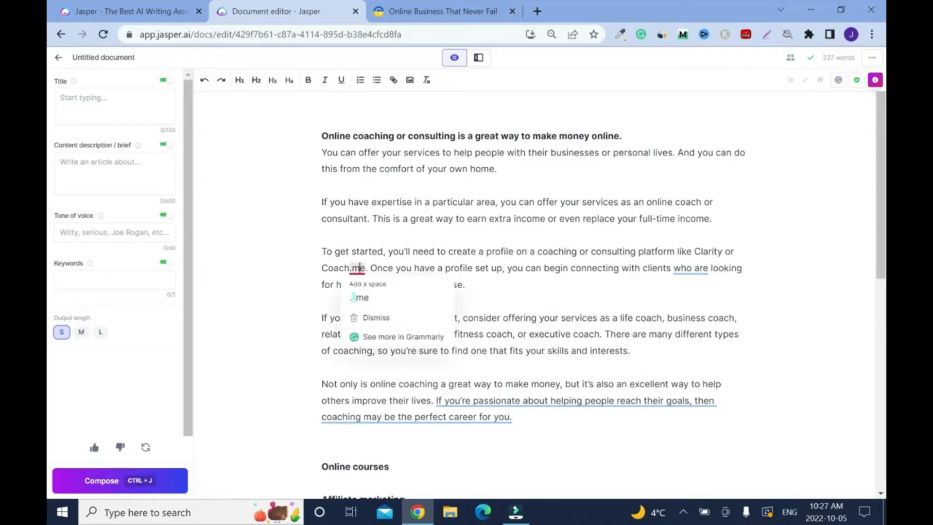
click(373, 321)
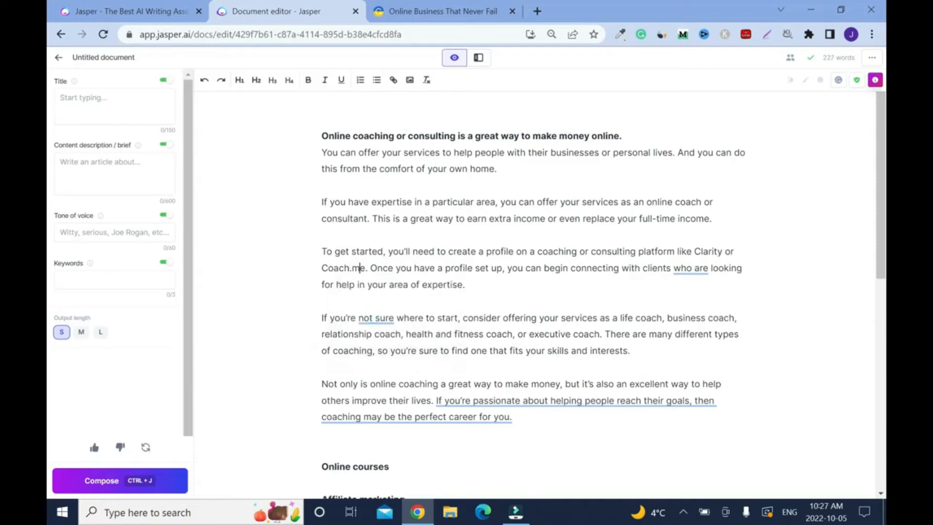
mouse_move(690, 270)
click(698, 294)
mouse_move(378, 318)
click(391, 343)
mouse_move(506, 401)
click(510, 346)
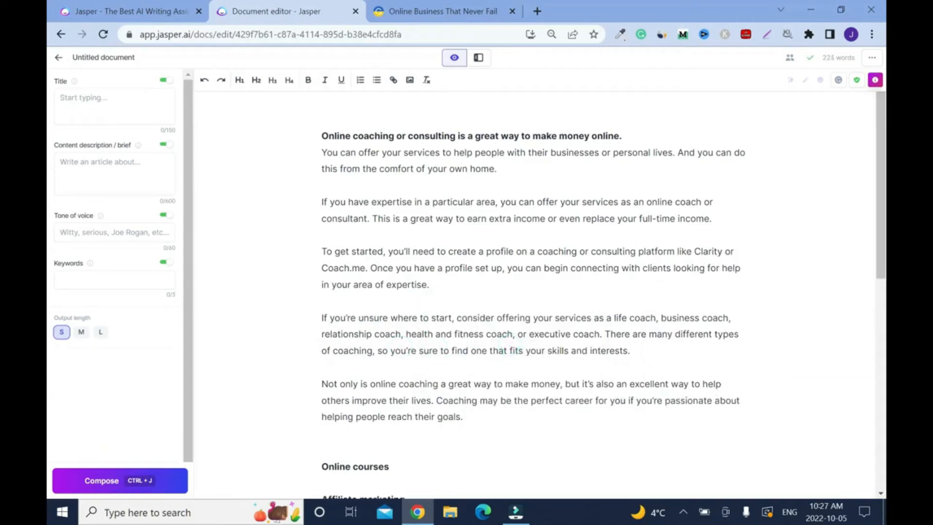
- Compose AI text after the heading "Online courses" with the output length set to L
scroll(51, 244, down, 2)
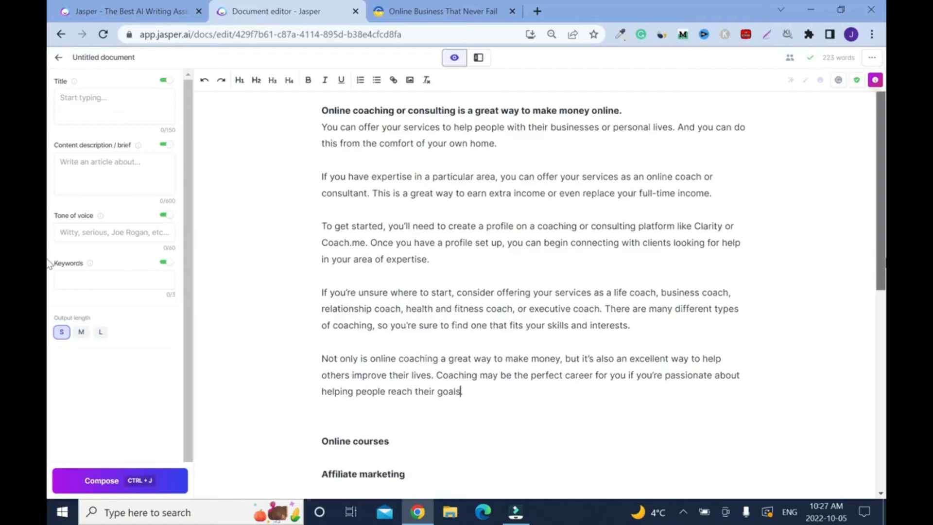
scroll(48, 288, up, 2)
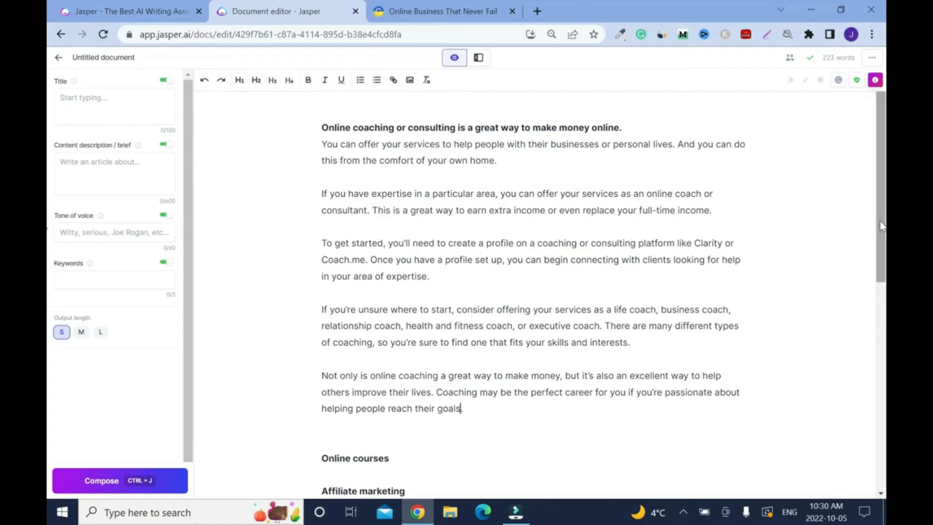
scroll(881, 226, down, 3)
click(390, 292)
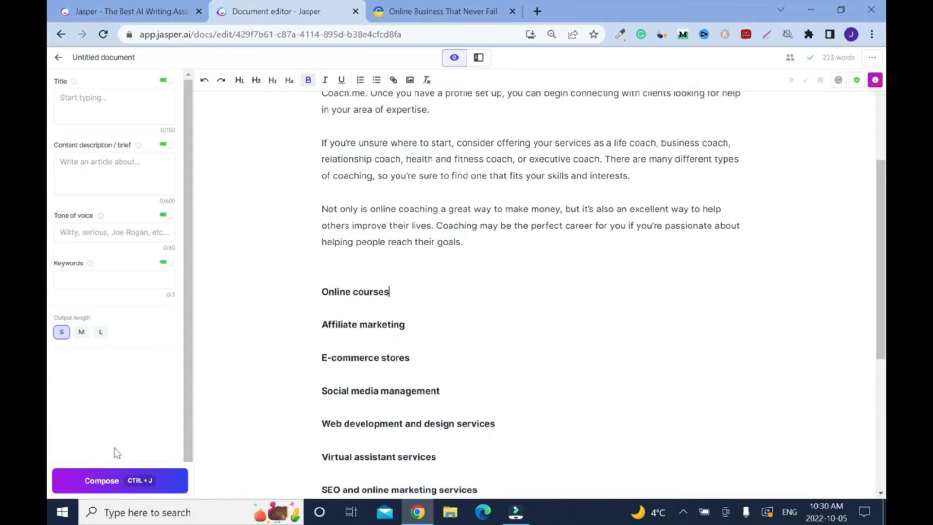
click(101, 333)
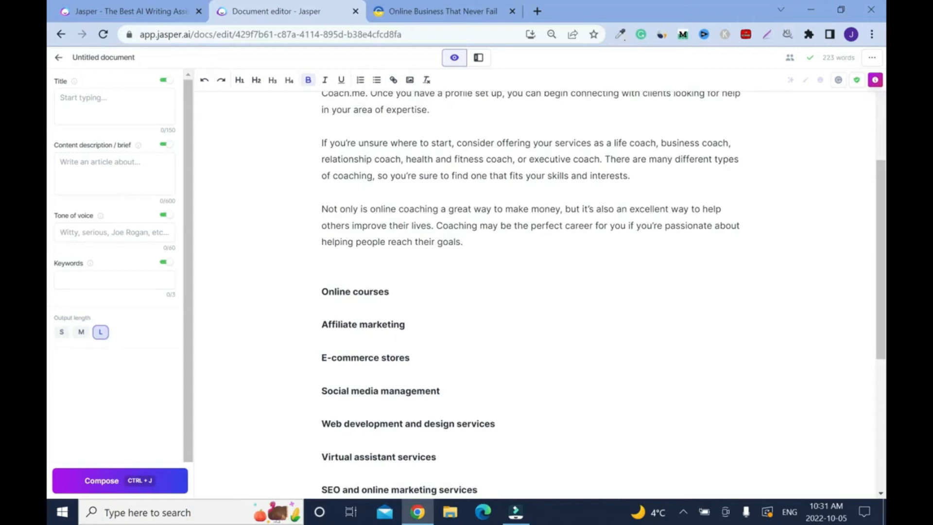
key(ctrl+j)
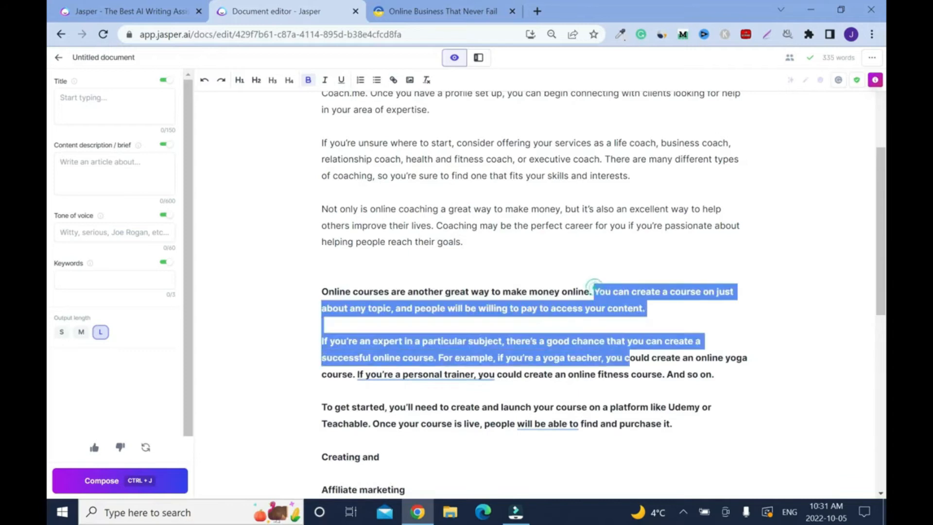
- Remove bold from the online courses text after its first sentence and start a new line at "You can create a course"
click(313, 83)
click(594, 291)
key(Return)
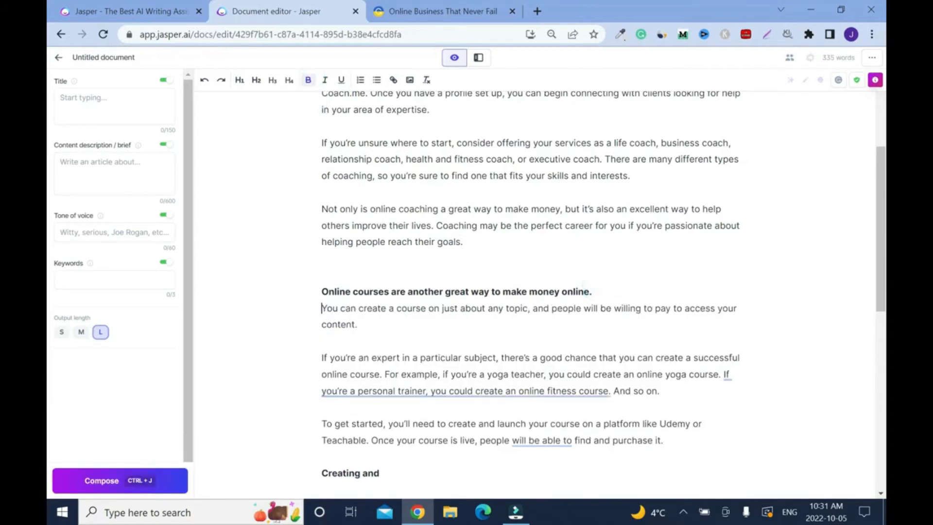
- Extend the online courses section after the Udemy or Teachable paragraph with AI text, first at output length S, finally at M
scroll(529, 291, down, 3)
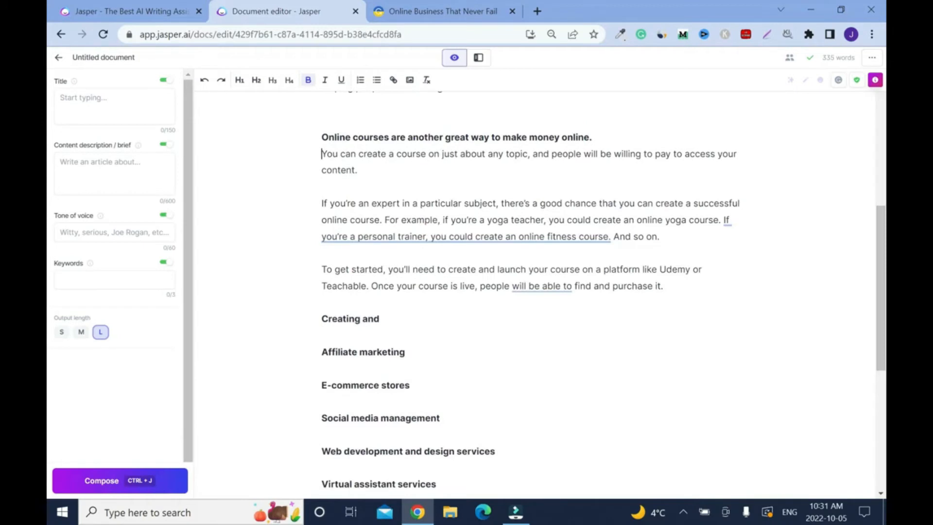
click(61, 332)
key(ctrl+j)
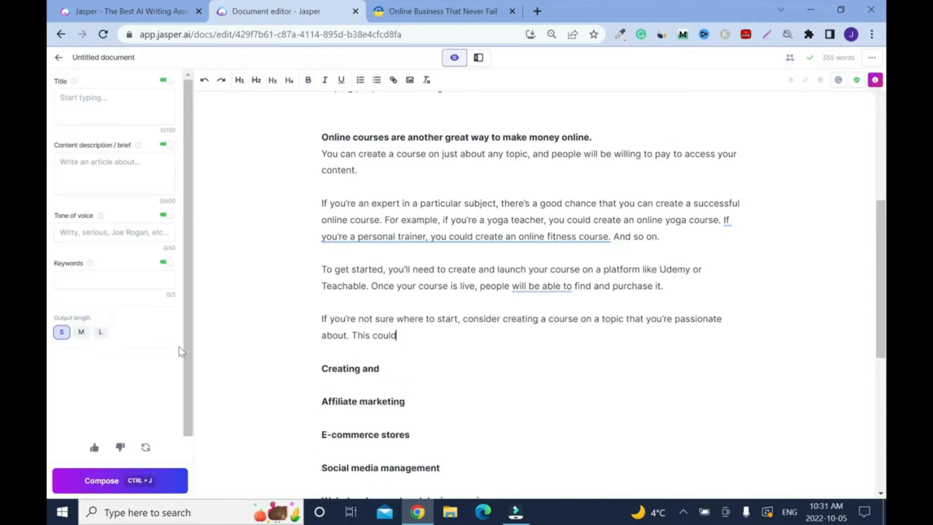
key(ctrl+j)
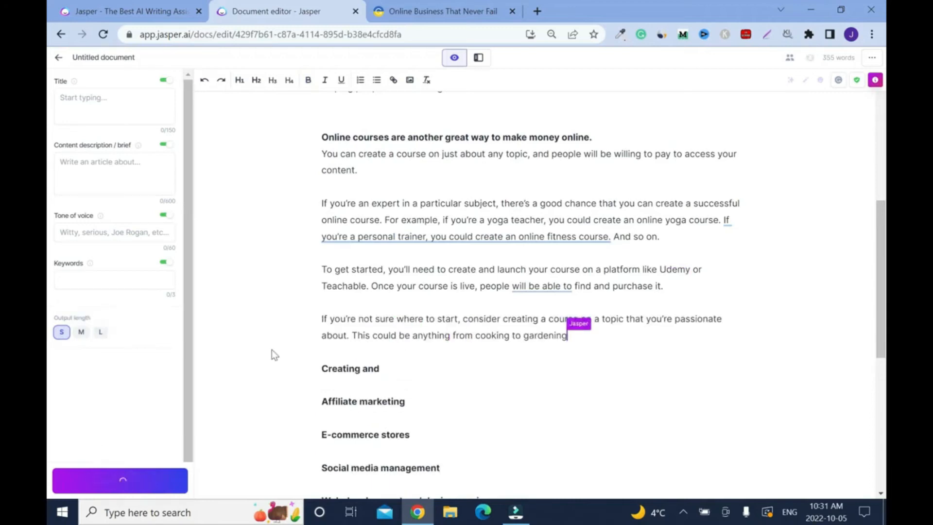
click(81, 334)
key(ctrl+j)
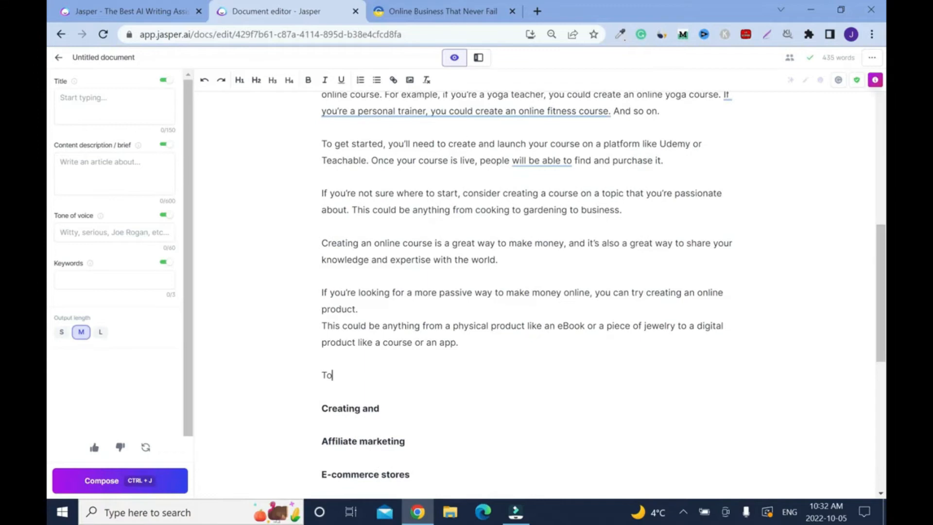
- Delete the unfinished line "To" and accept Grammarly's rewrites in the online courses section
key(shift+Up)
key(BackSpace)
drag(883, 269, 883, 225)
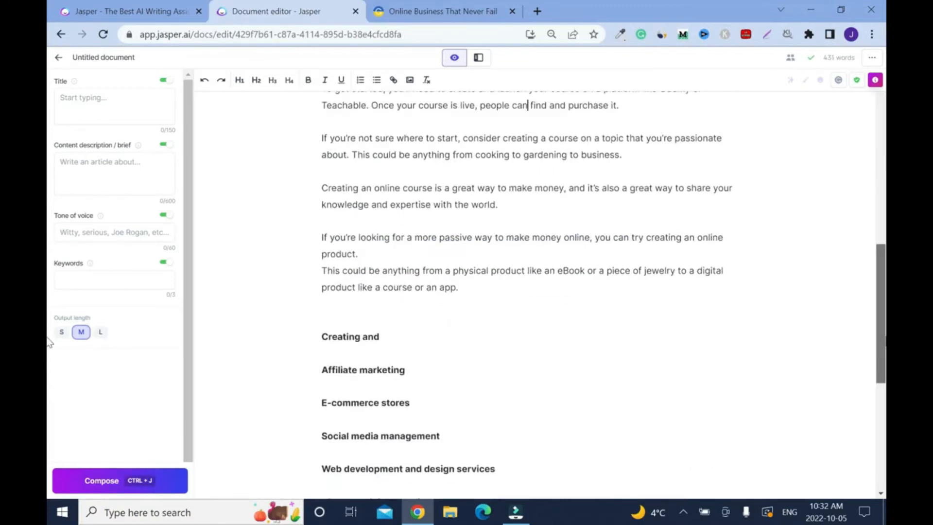
drag(883, 335, 883, 284)
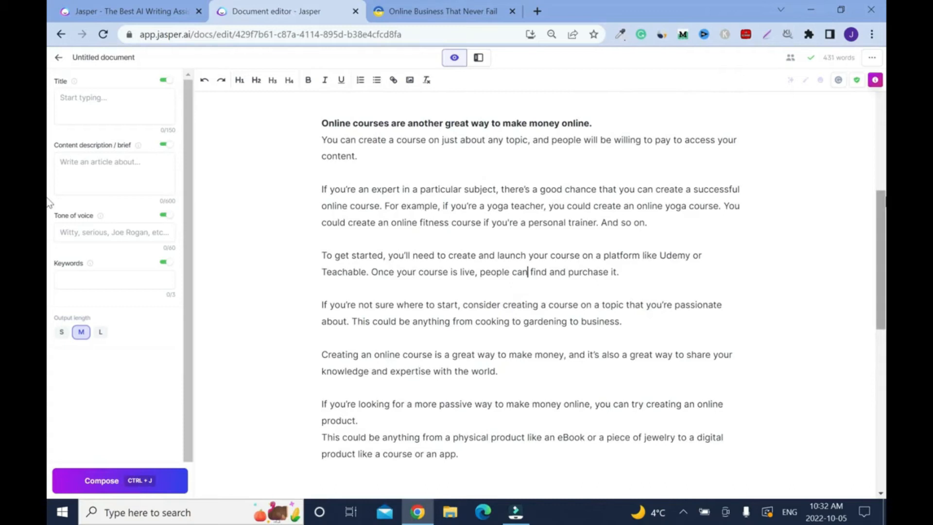
- Delete the leftover line "Creating and" and the extra blank lines above "Affiliate marketing"
scroll(864, 199, down, 1)
scroll(865, 199, up, 2)
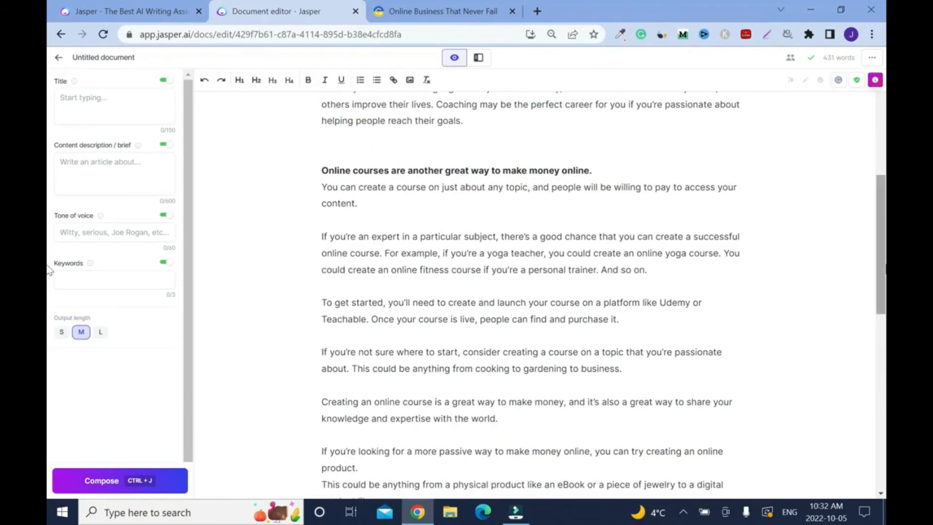
scroll(49, 269, down, 8)
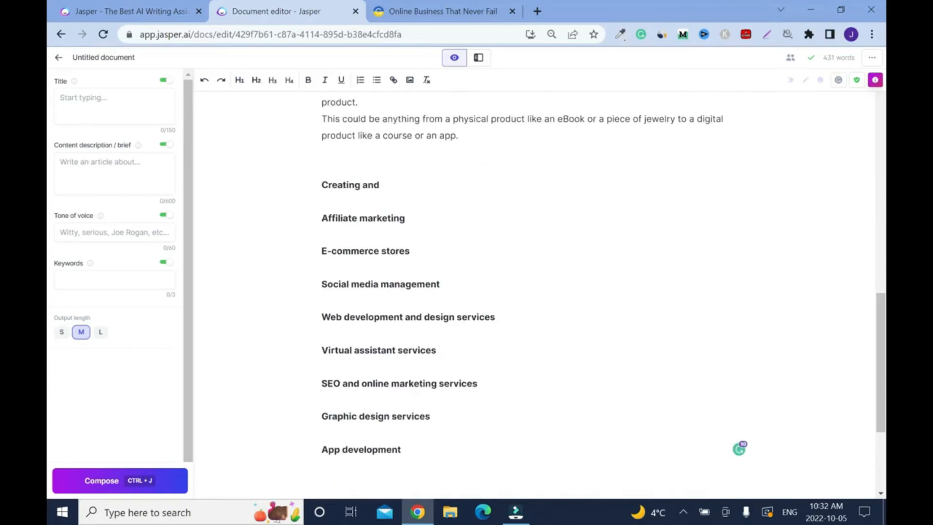
scroll(50, 252, up, 7)
drag(322, 244, 399, 238)
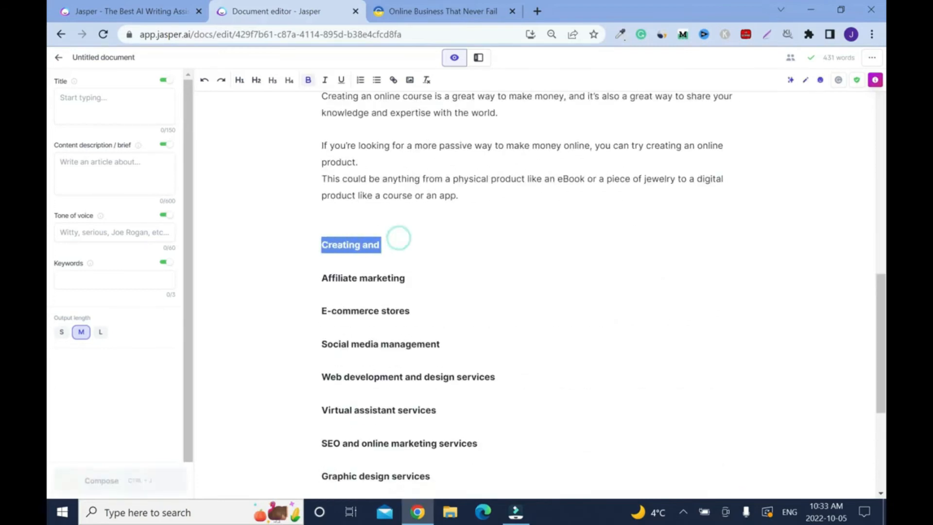
key(BackSpace)
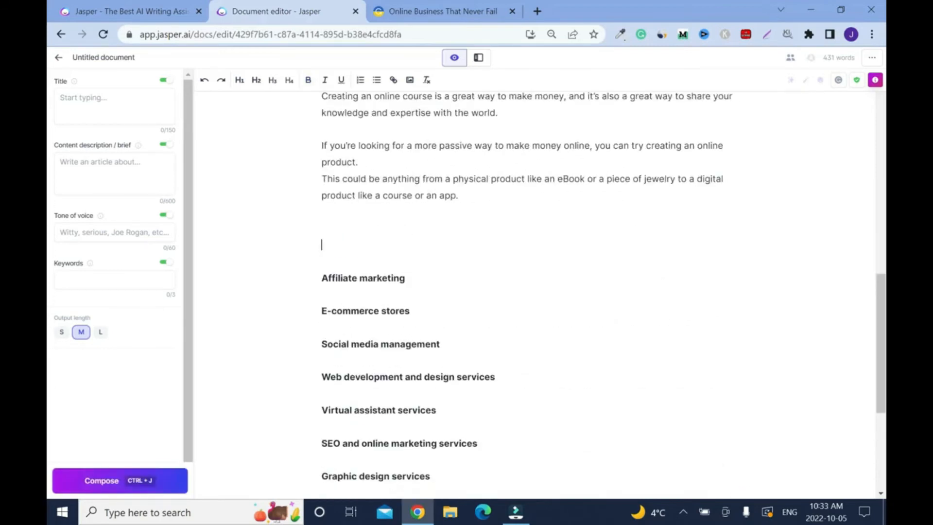
key(Delete)
key(Delete)
- Compose AI text after "Affiliate marketing" at output length L, keeping only the first sentence bold on its own line
key(End)
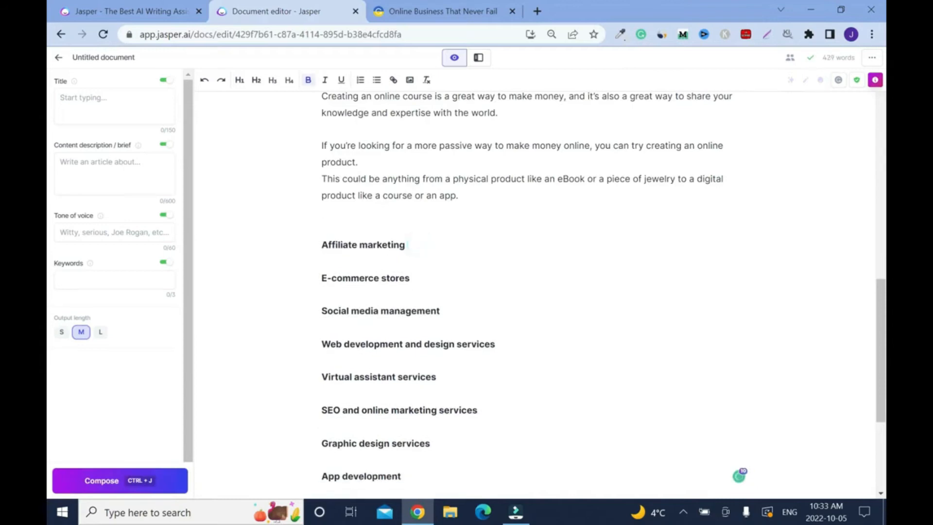
click(100, 332)
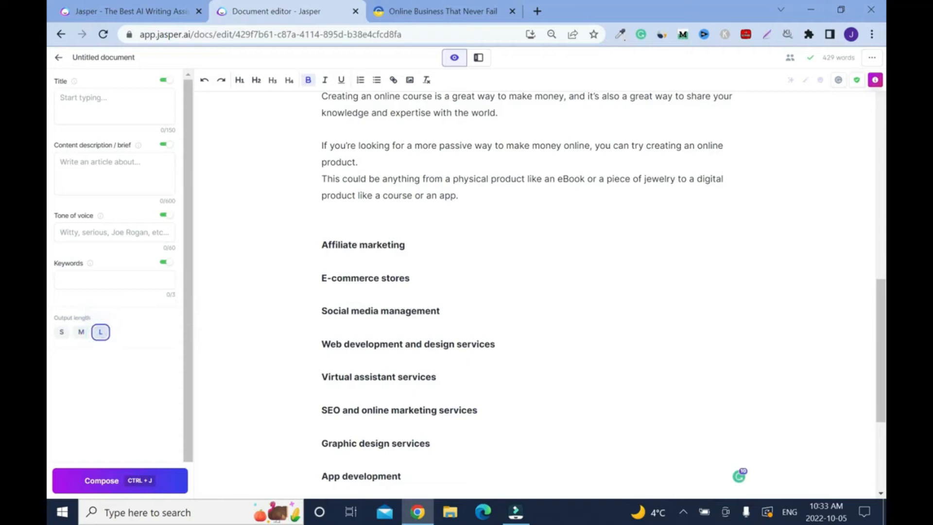
key(ctrl+j)
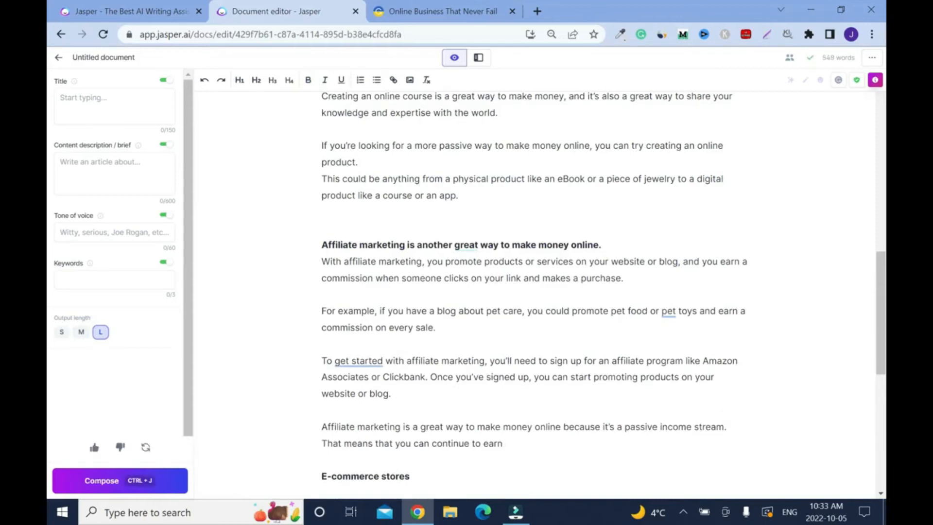
- Extend the affiliate marketing section at output length S and join its last "For example" line to the preceding paragraph
click(61, 333)
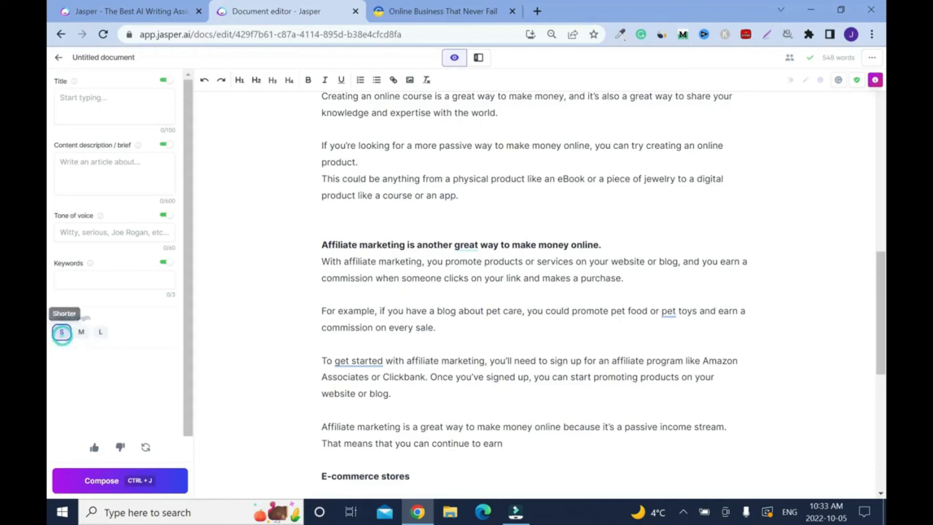
click(502, 443)
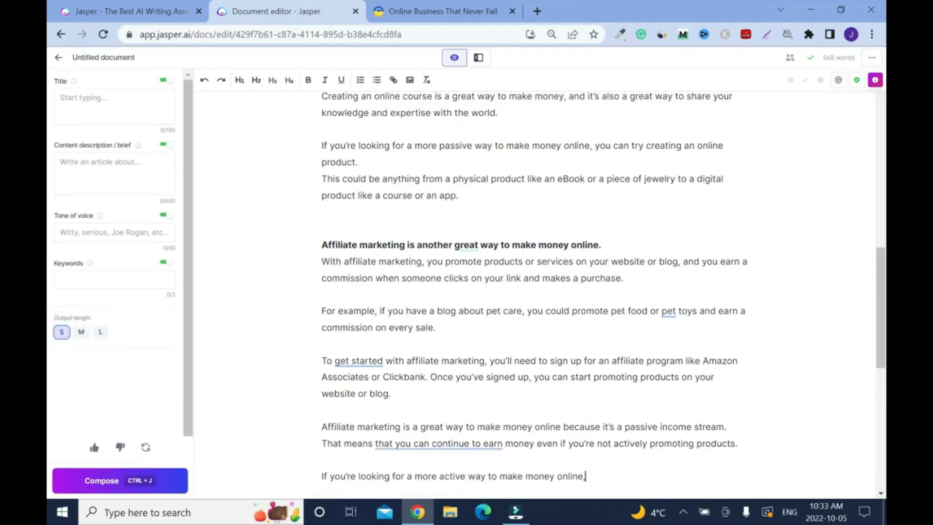
key(ctrl+j)
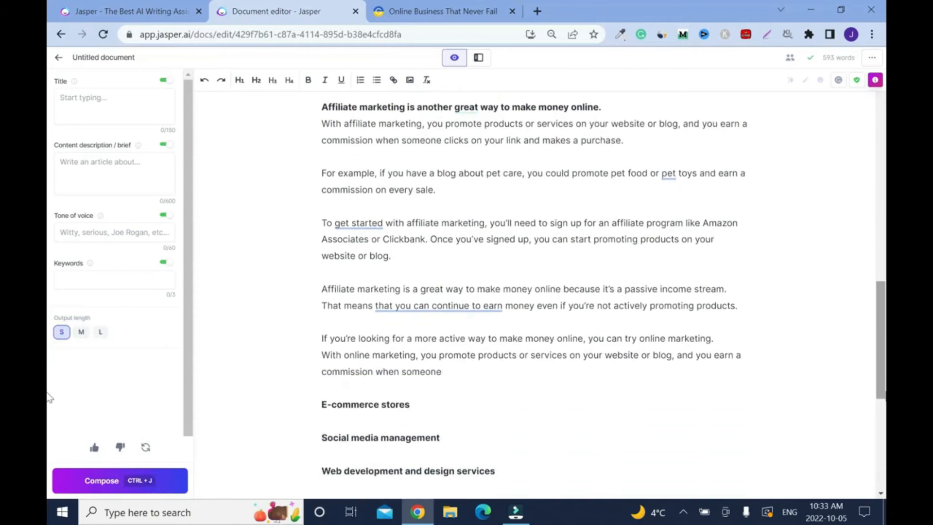
key(ctrl+j)
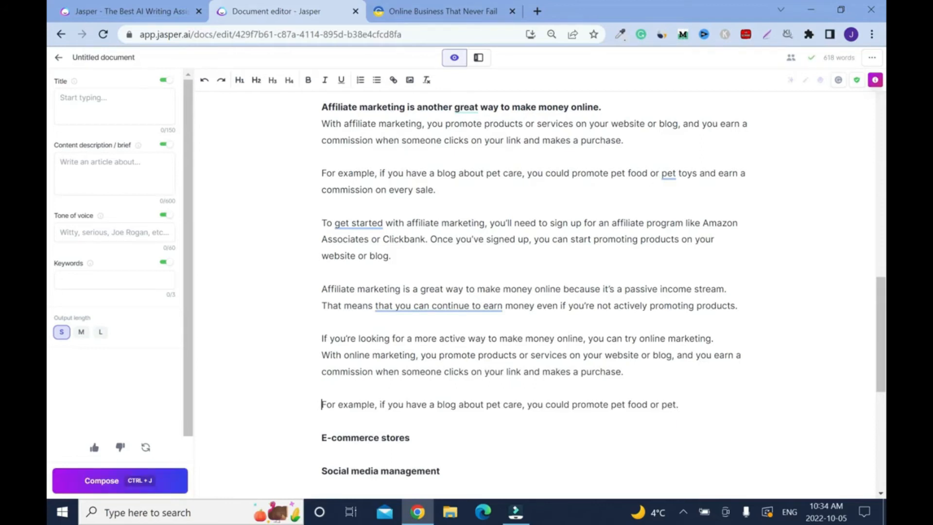
key(BackSpace)
key(BackSpace)
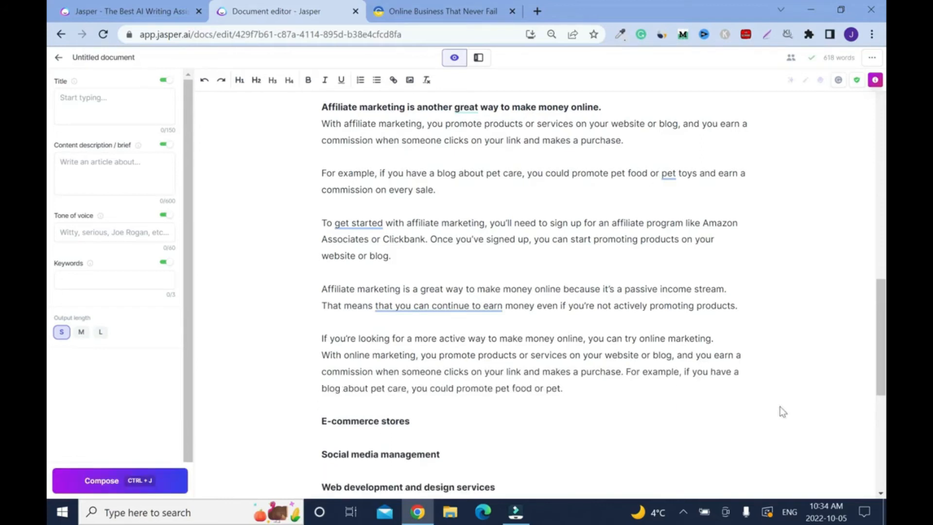
- Accept Grammarly's suggestions in the affiliate marketing section: drop "pet" before "toys", use "excellent" and "start", and shorten the "That means" sentence
scroll(781, 408, up, 1)
scroll(534, 291, up, 2)
click(670, 325)
mouse_move(467, 231)
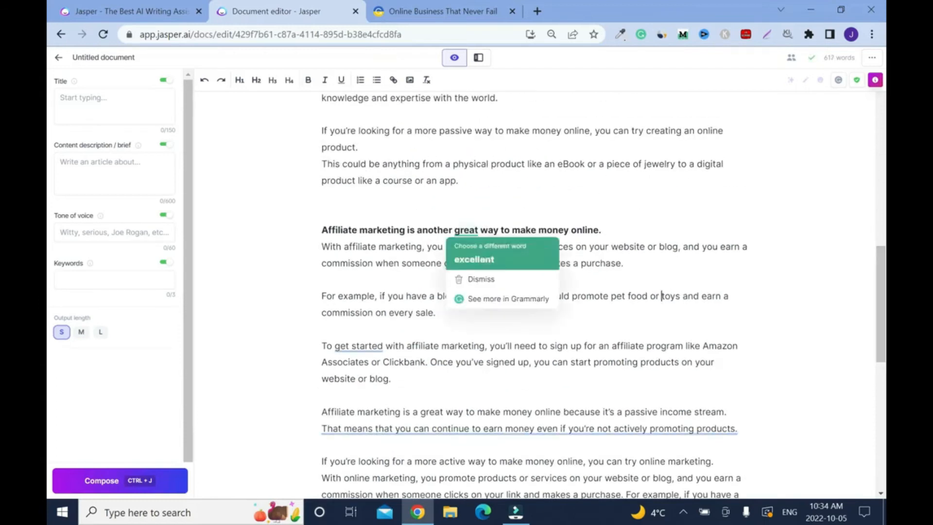
click(474, 259)
mouse_move(358, 345)
click(345, 375)
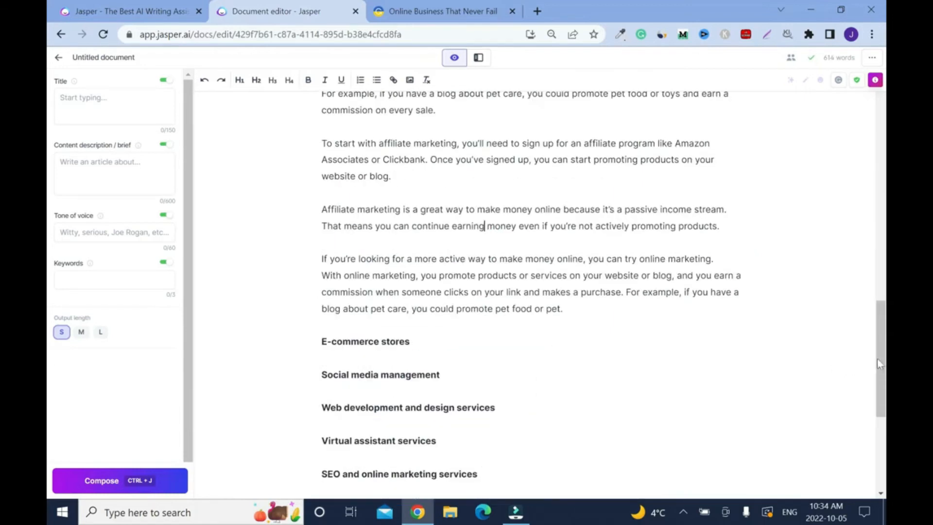
drag(882, 361, 885, 392)
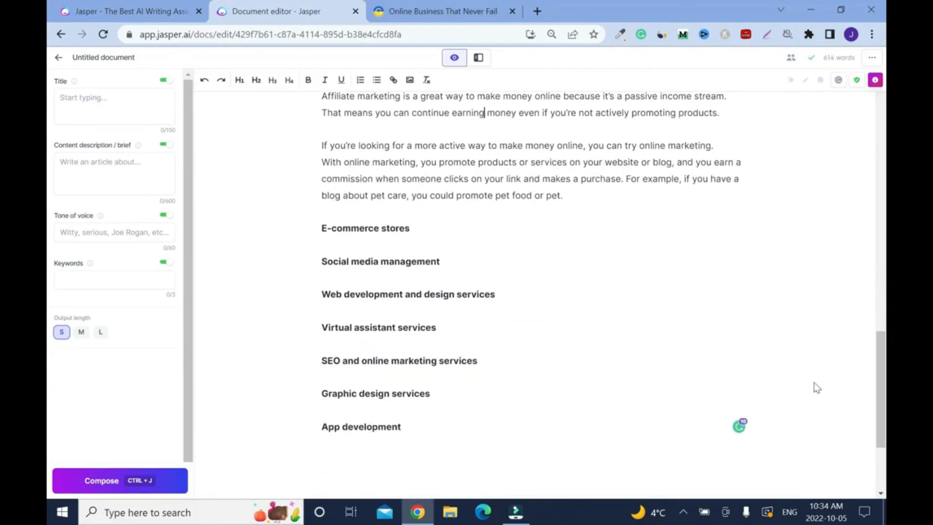
click(682, 512)
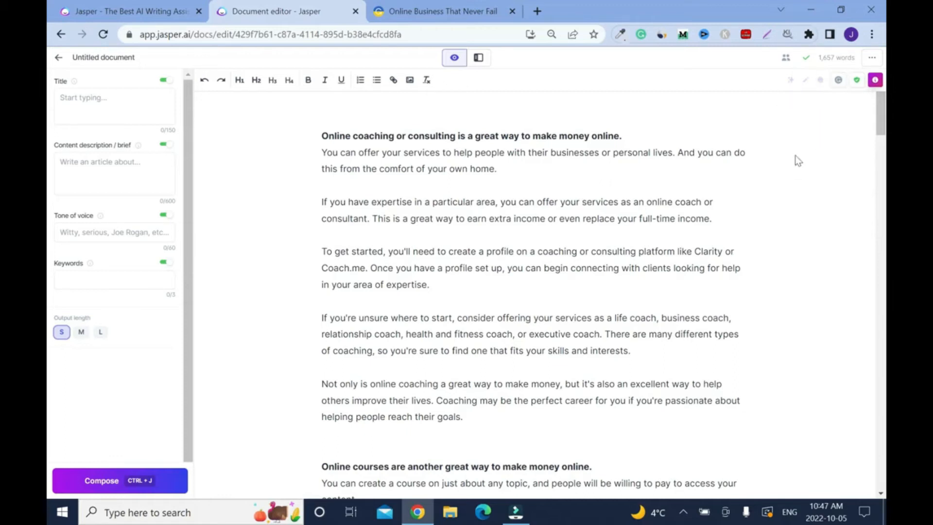
drag(880, 114, 782, 148)
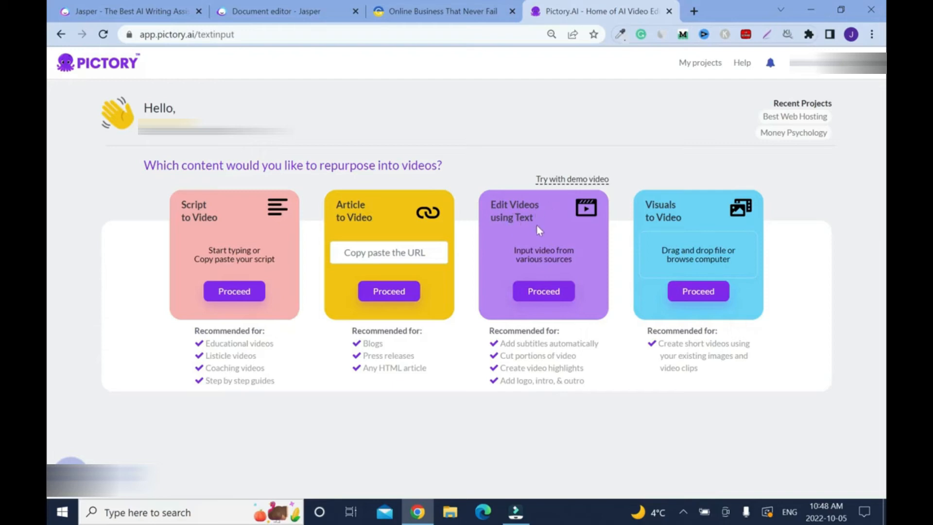
- Start a script-to-video project in Pictory and name the video "OBNF Test"
click(240, 293)
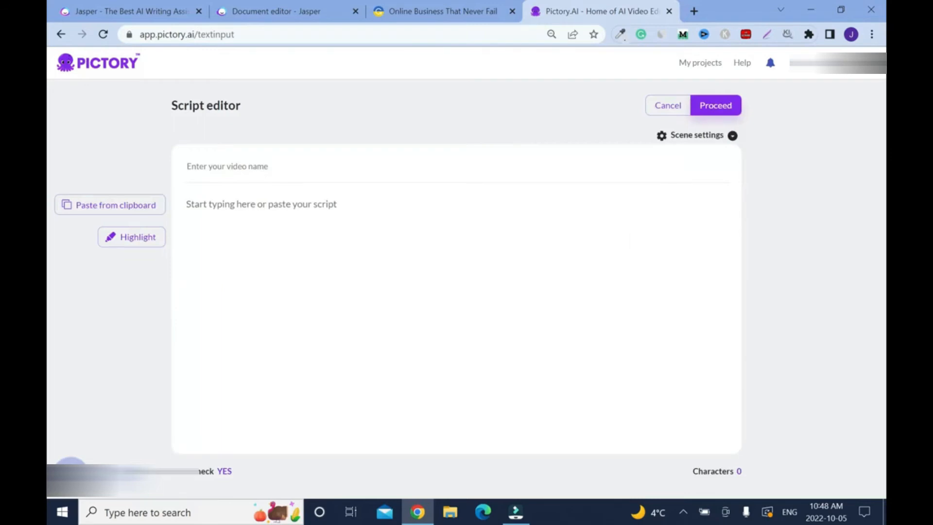
click(275, 162)
text(OBNF)
click(260, 170)
text(Test)
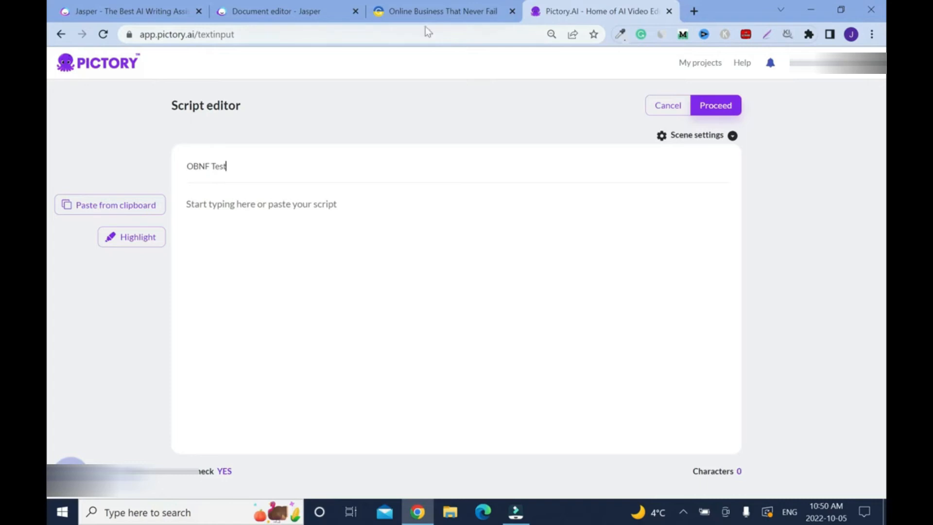
- Switch to the Jasper document and copy the whole script, from the online coaching heading to the closing paragraph
click(285, 14)
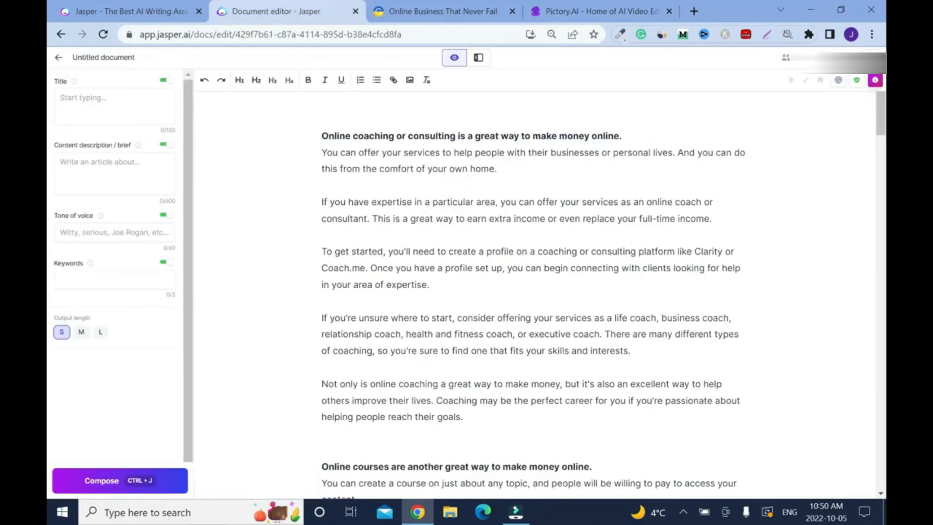
drag(321, 136, 463, 417)
drag(321, 136, 462, 416)
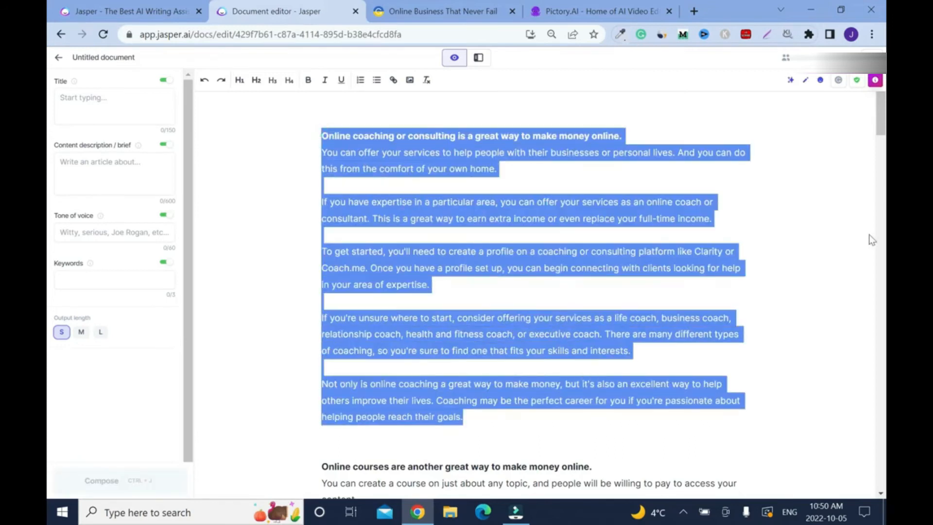
click(846, 240)
drag(321, 136, 641, 440)
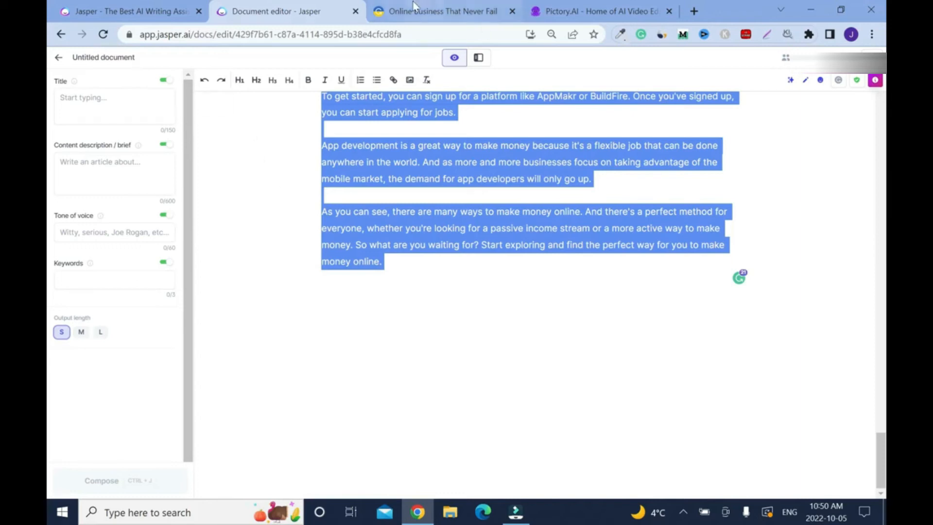
- Try pasting the copied script as plain text below the numbered list in the Grammarly document, and undo the paste
click(433, 11)
right_click(106, 136)
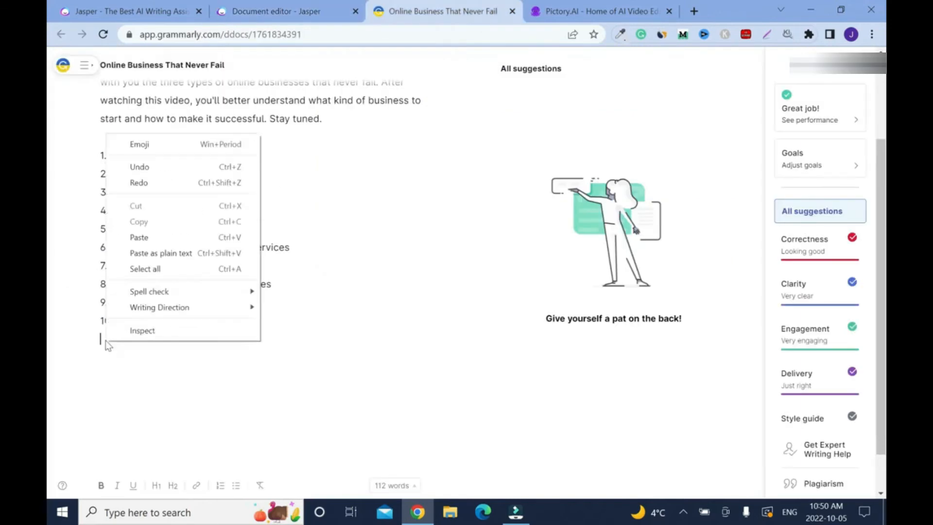
click(177, 253)
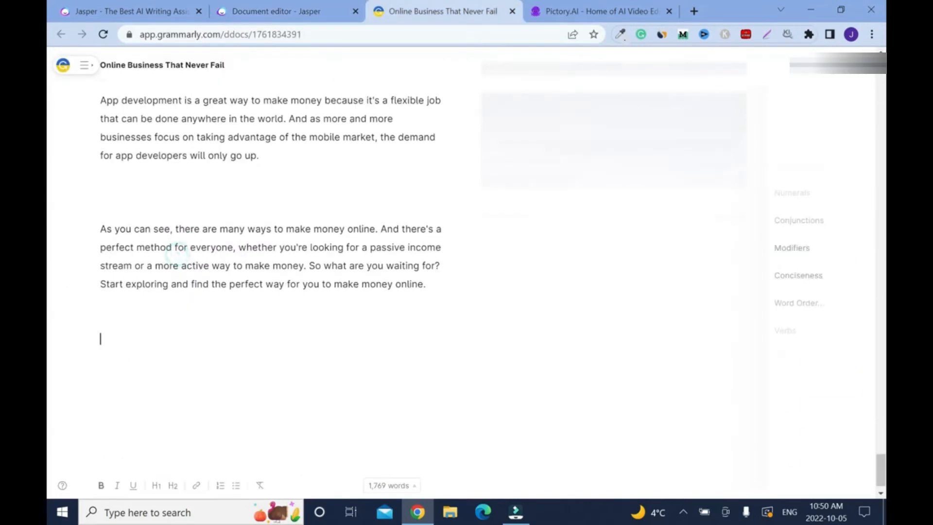
drag(880, 446, 858, 64)
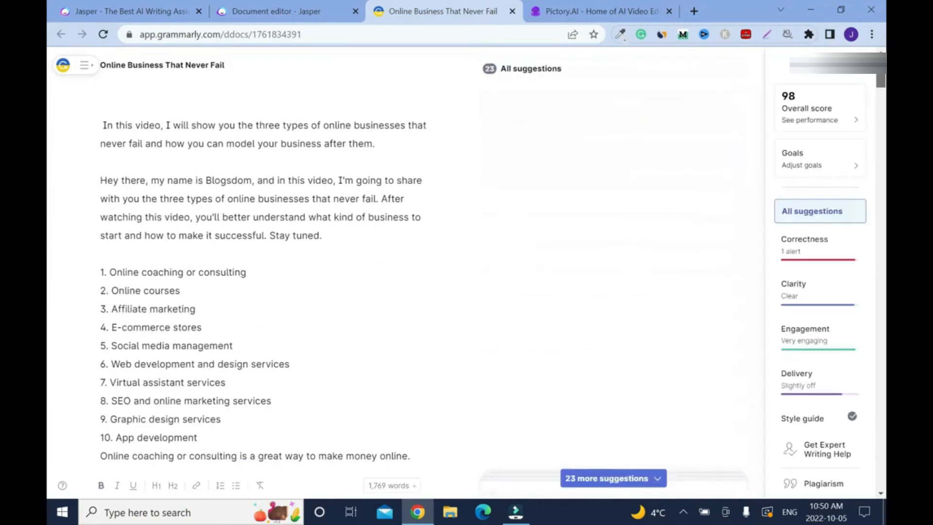
key(ctrl+z)
- Paste the script with its formatting, set off by blank space, below "10. App development" in the Grammarly document
key(Return)
key(Return)
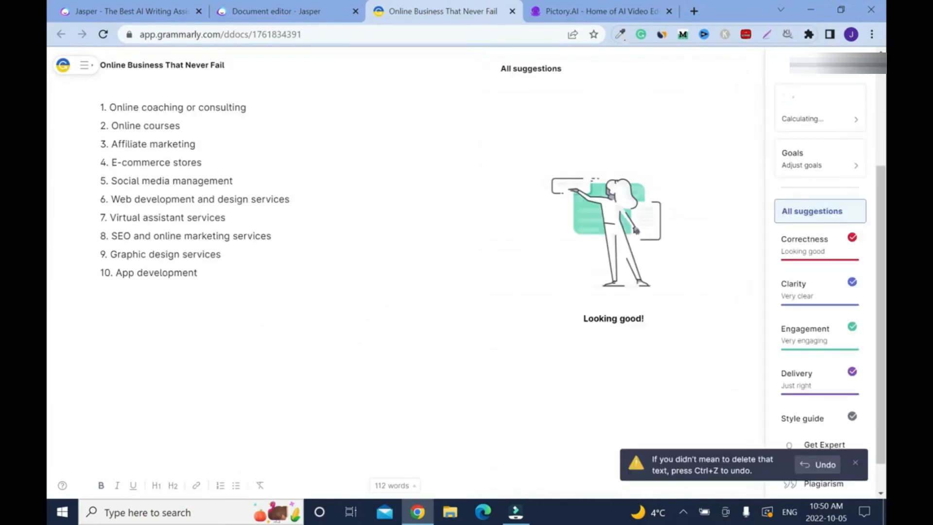
right_click(113, 311)
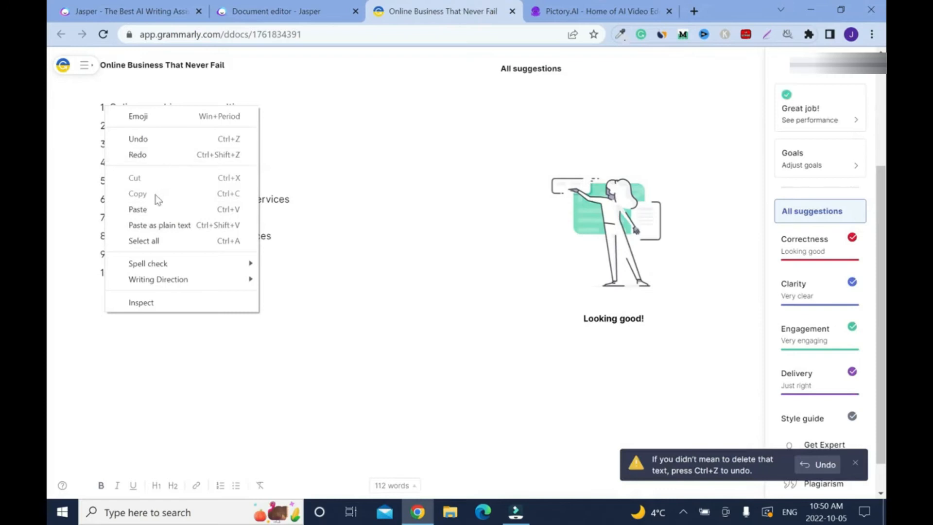
click(154, 209)
scroll(47, 378, up, 3)
scroll(48, 378, up, 20)
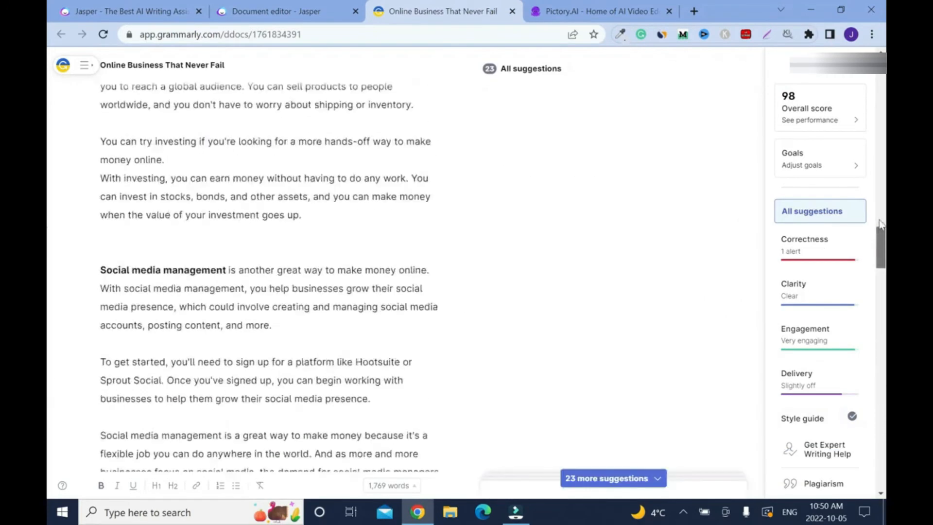
drag(201, 305, 100, 139)
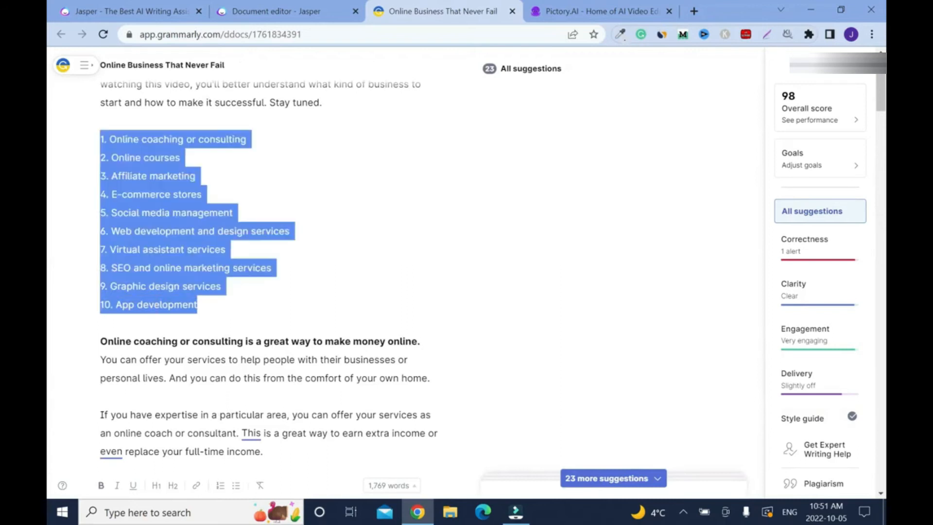
click(306, 239)
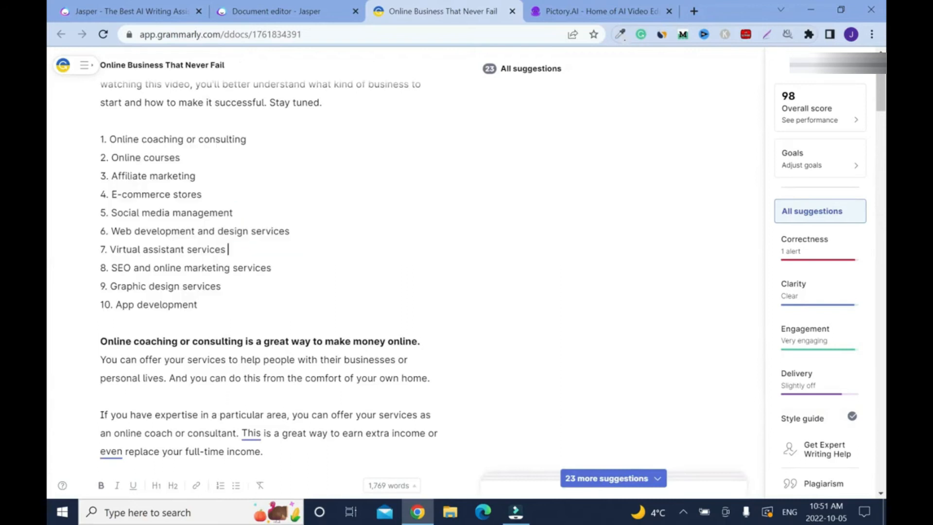
- Copy the online coaching section from the Jasper document and paste it as the script in Pictory's script editor
click(576, 15)
click(258, 13)
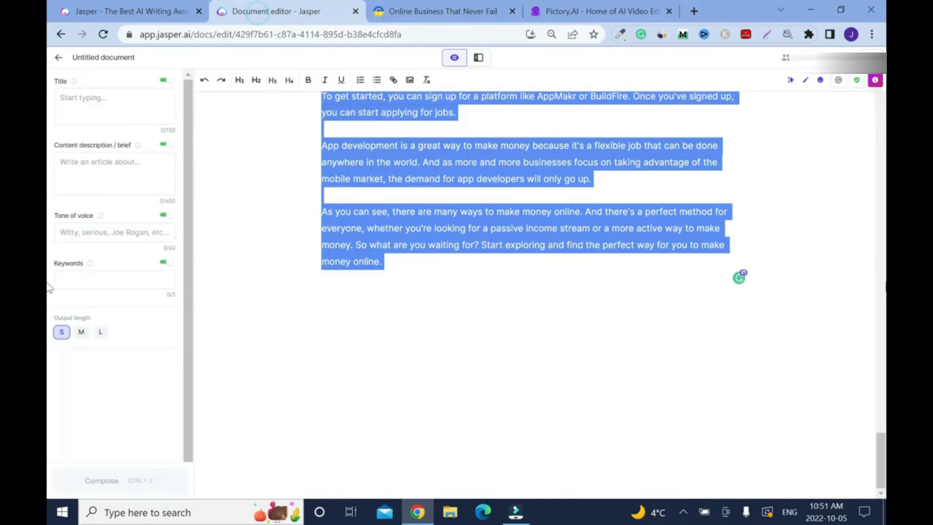
drag(321, 136, 463, 417)
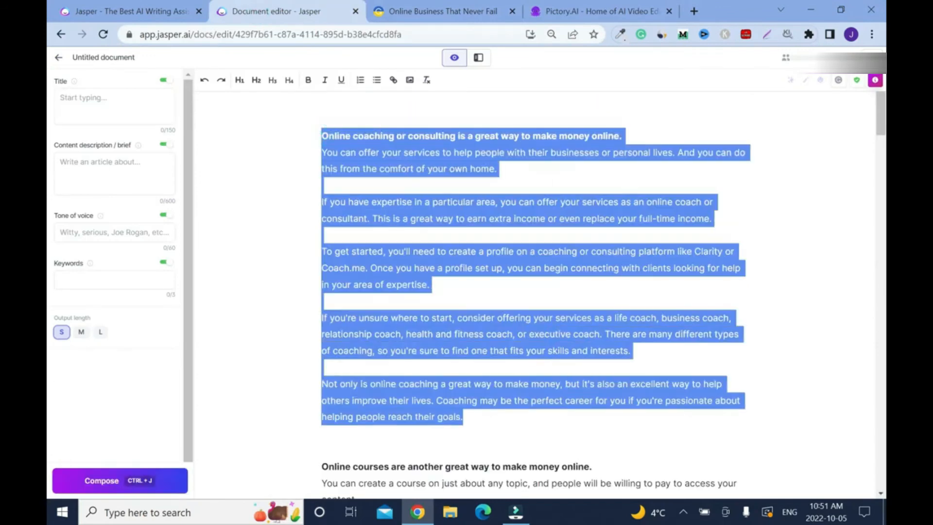
right_click(532, 107)
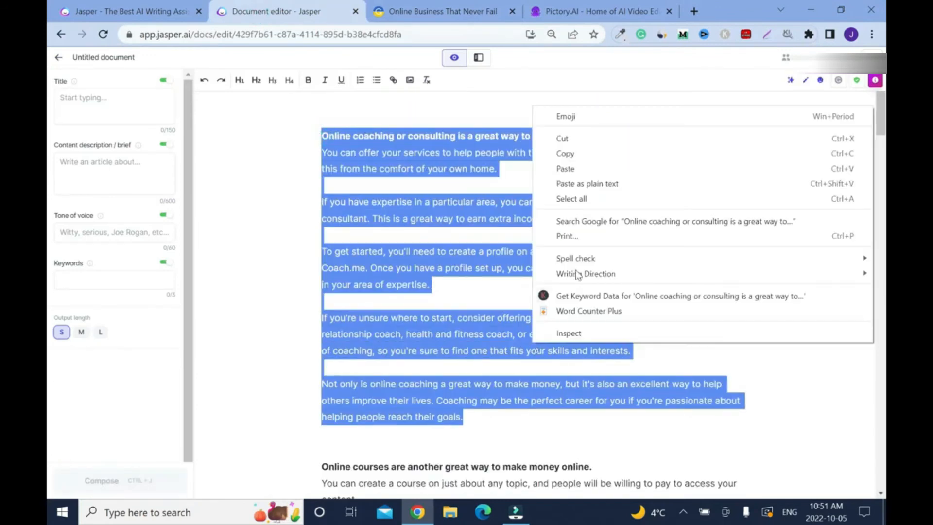
click(579, 153)
click(576, 10)
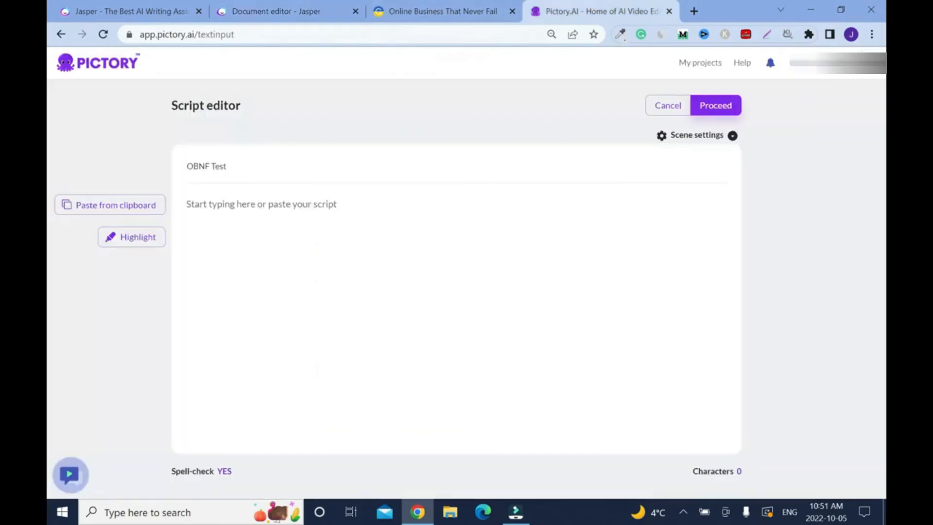
click(262, 204)
key(ctrl+v)
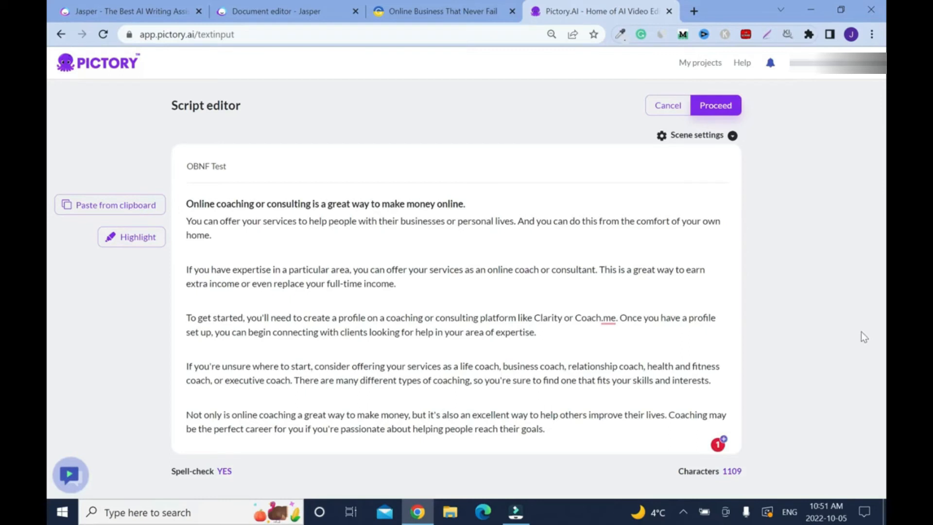
- Proceed with the script and create the storyboard from the Subtitles Thin template in 16:9 aspect ratio, collapsing the Getting Started tips
click(715, 105)
mouse_move(833, 320)
scroll(49, 226, down, 2)
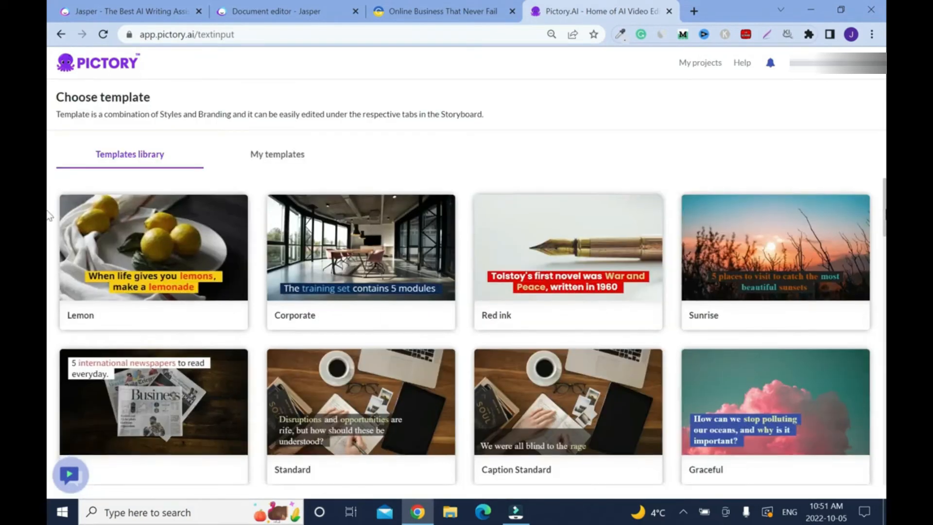
scroll(48, 226, down, 15)
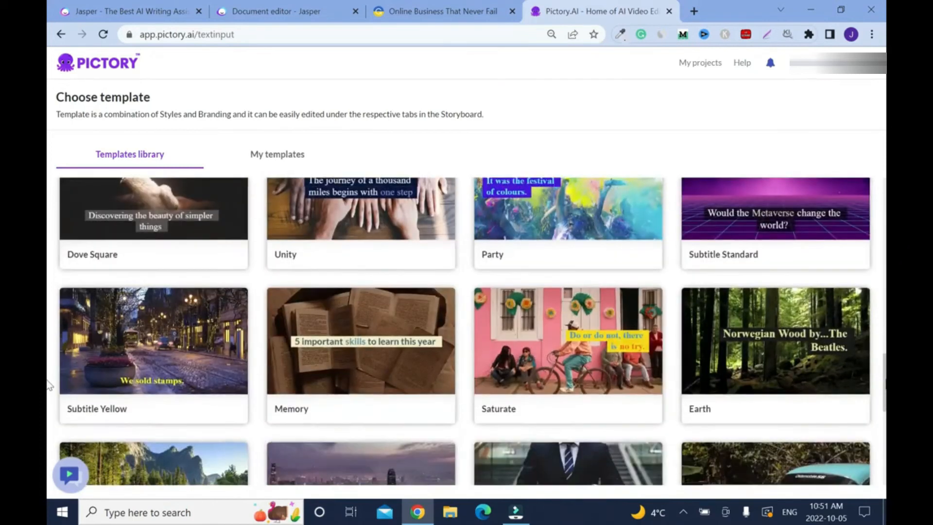
drag(884, 381, 884, 487)
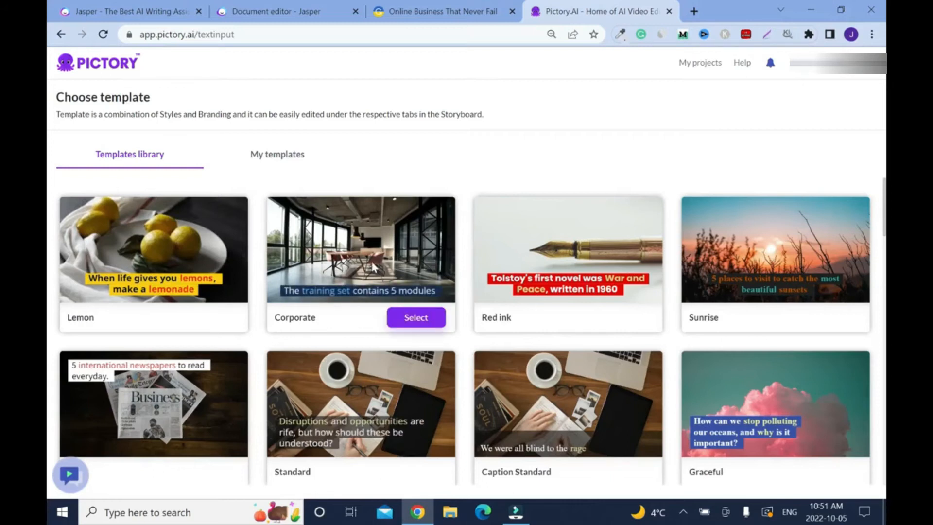
scroll(48, 253, down, 5)
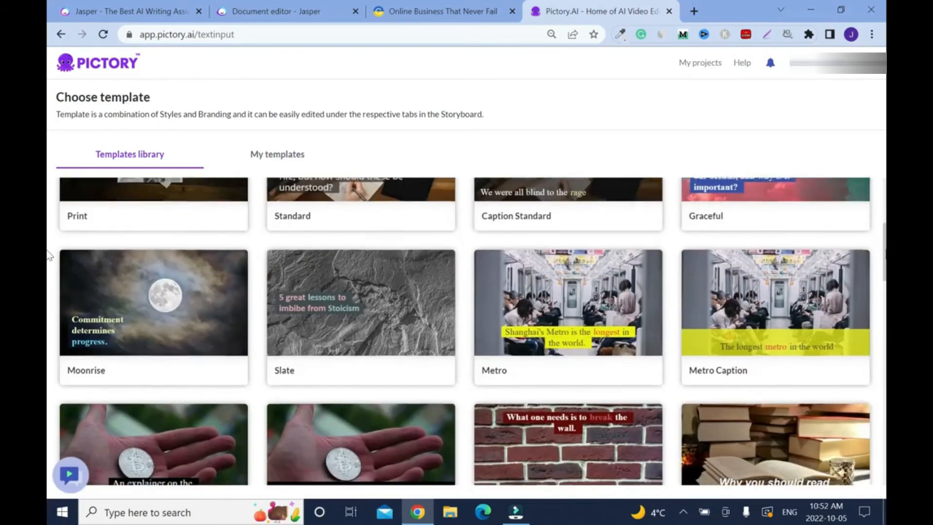
scroll(49, 254, down, 15)
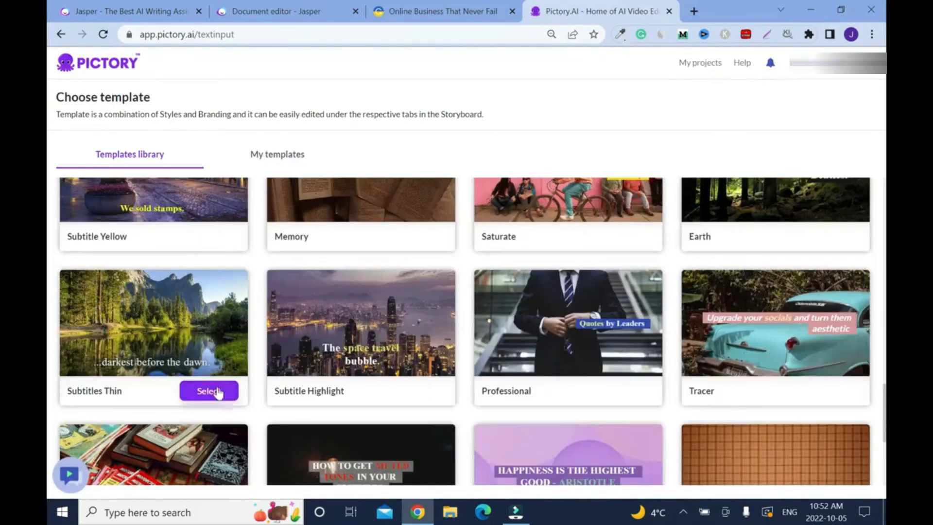
click(231, 395)
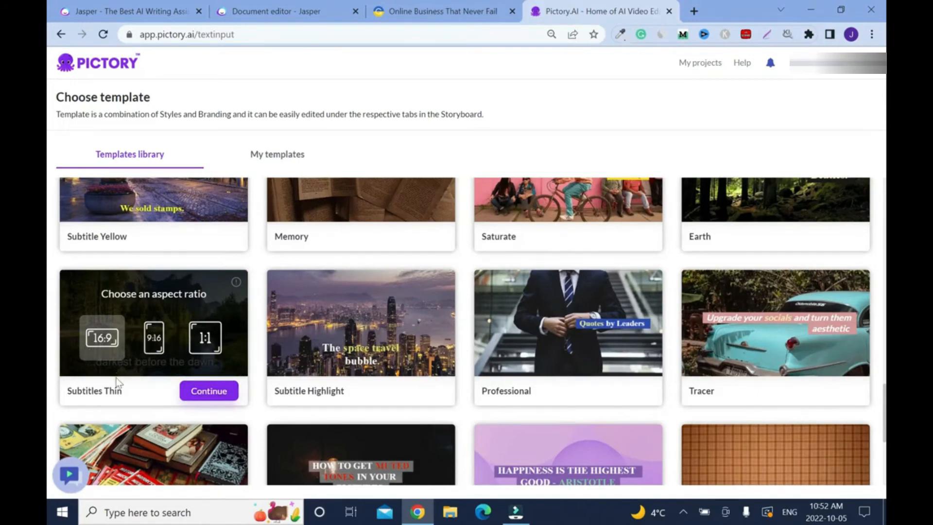
click(202, 394)
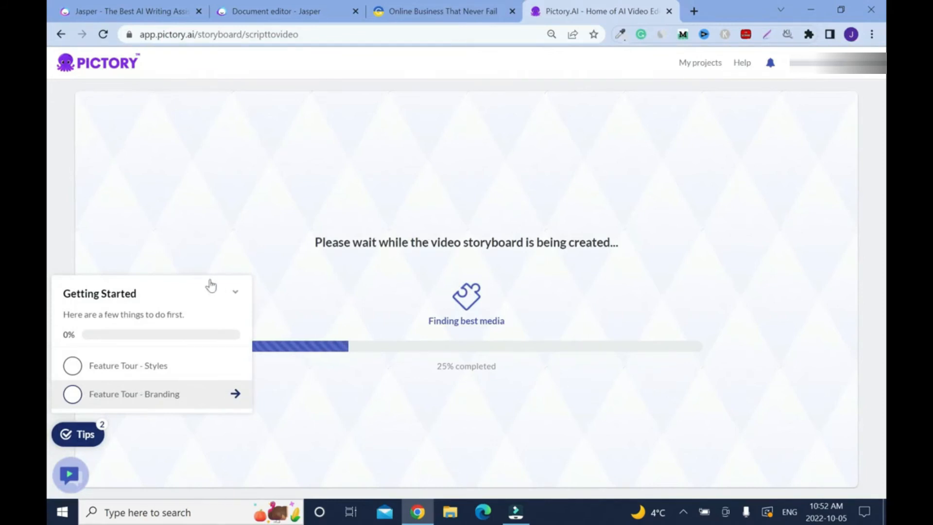
click(238, 296)
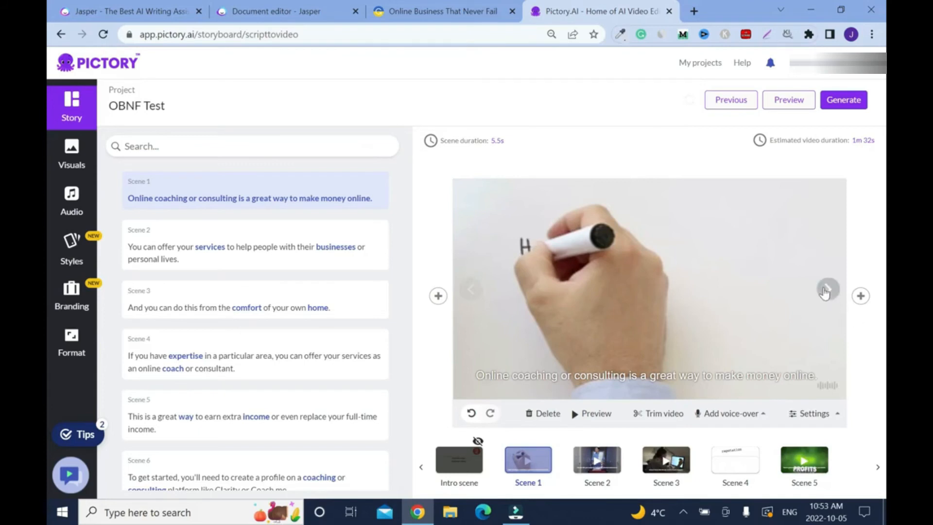
- Go through the storyboard scenes to review the visual and caption matched to each sentence
click(825, 289)
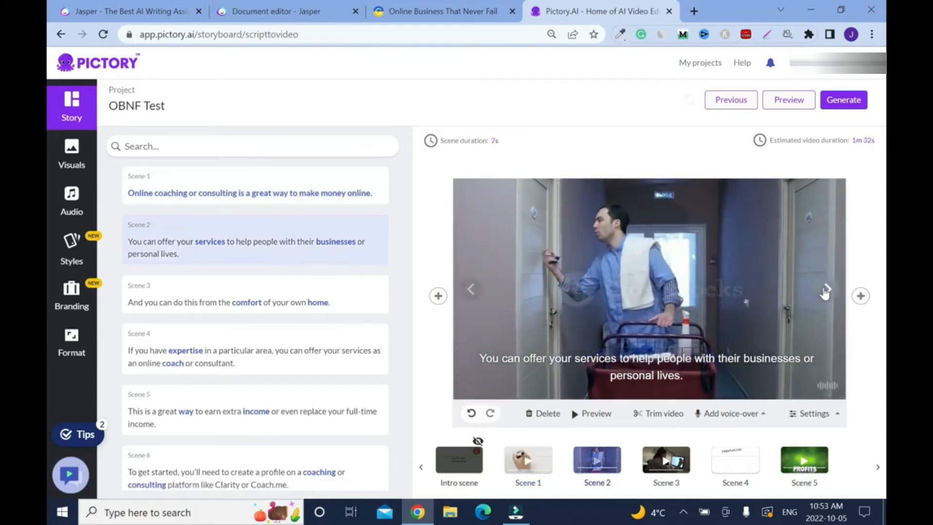
click(825, 290)
click(826, 289)
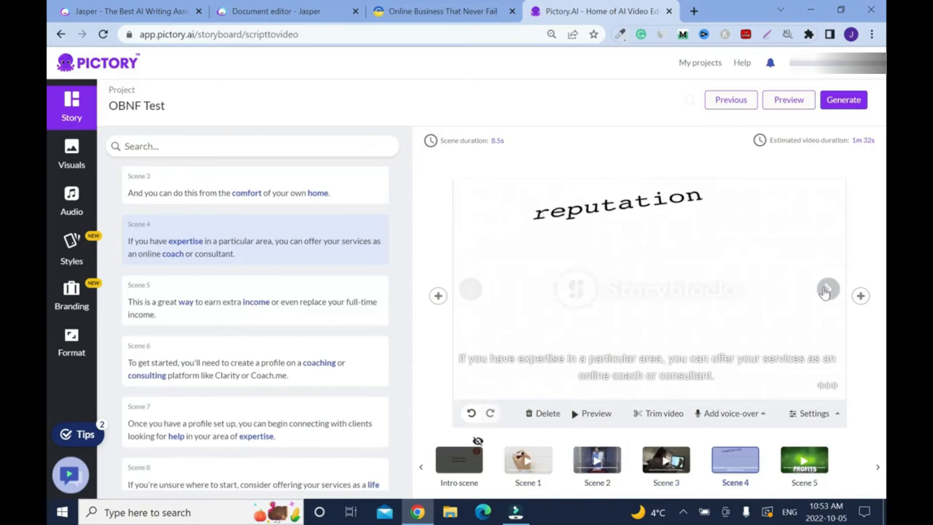
click(826, 289)
click(825, 290)
click(825, 290)
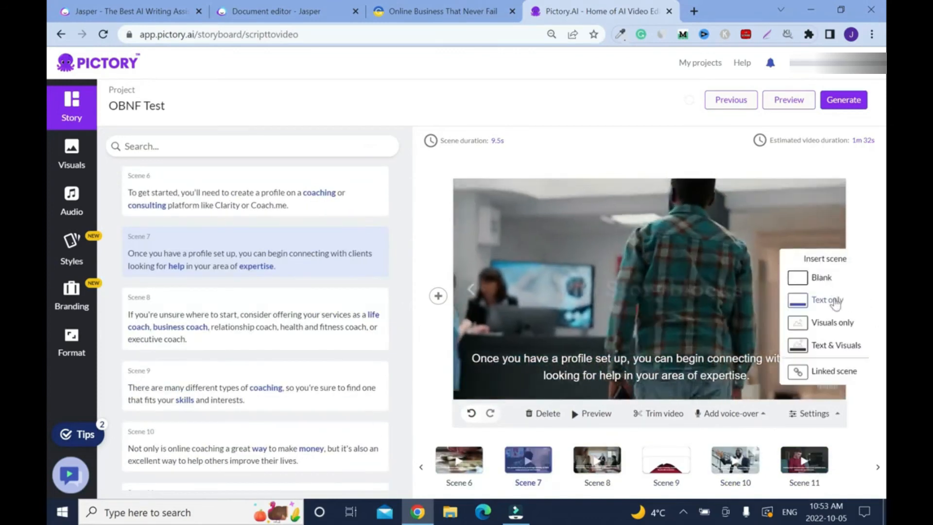
click(827, 289)
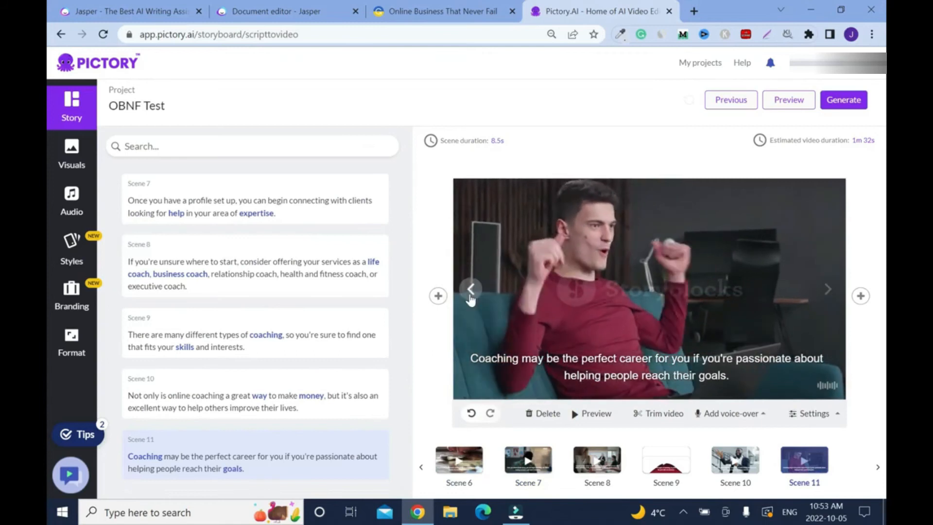
click(469, 293)
click(470, 294)
click(469, 294)
scroll(255, 316, up, 10)
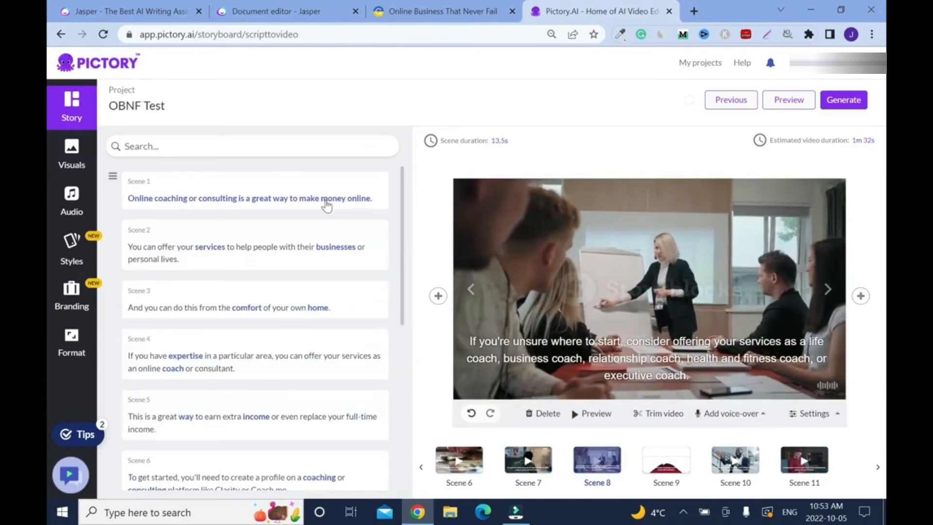
- Select Scene 1 and search the visuals library for "online coach"
click(325, 197)
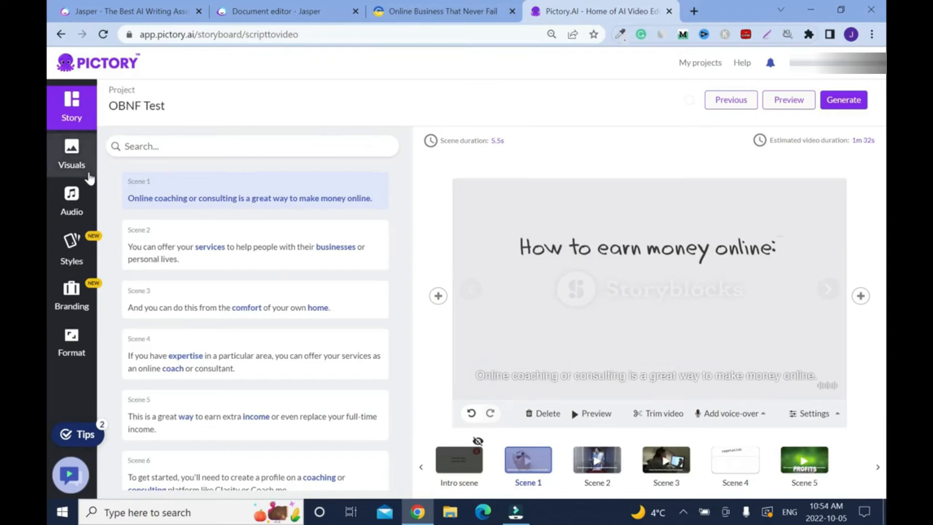
click(67, 172)
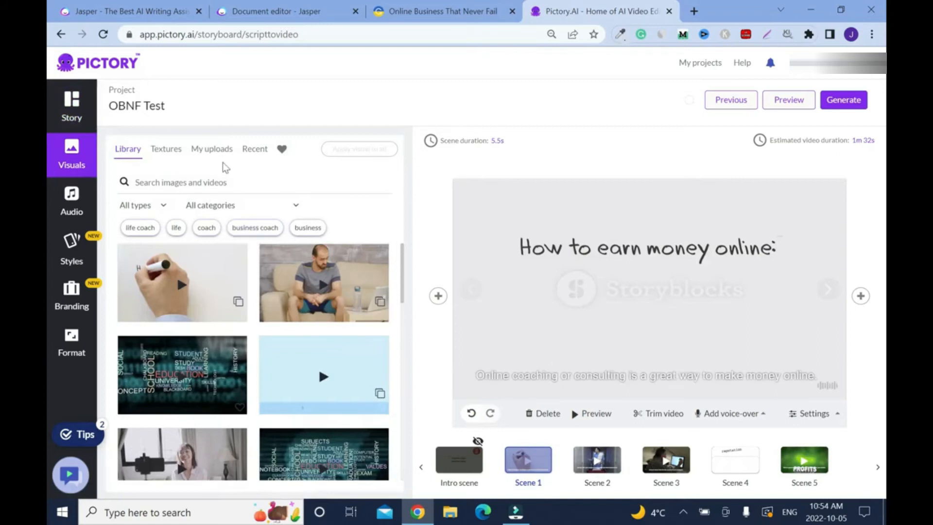
click(199, 183)
text(on)
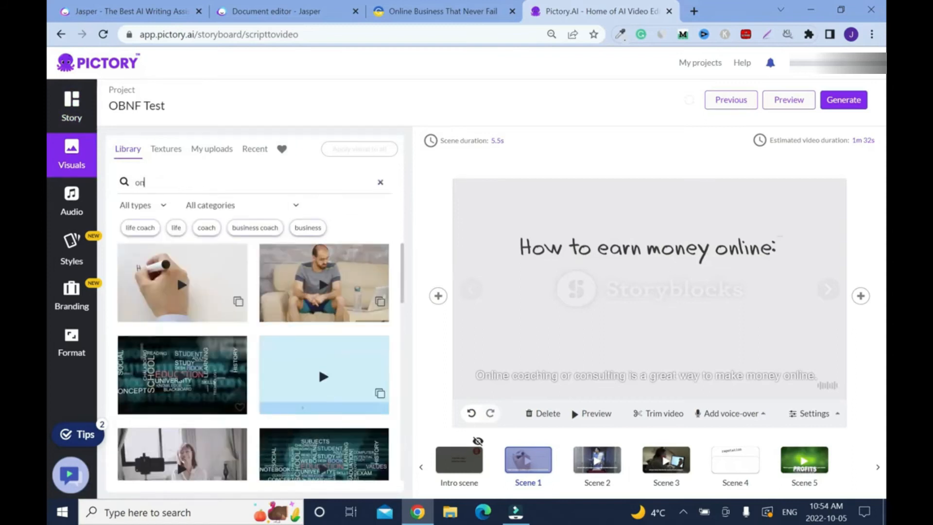
text(line coach)
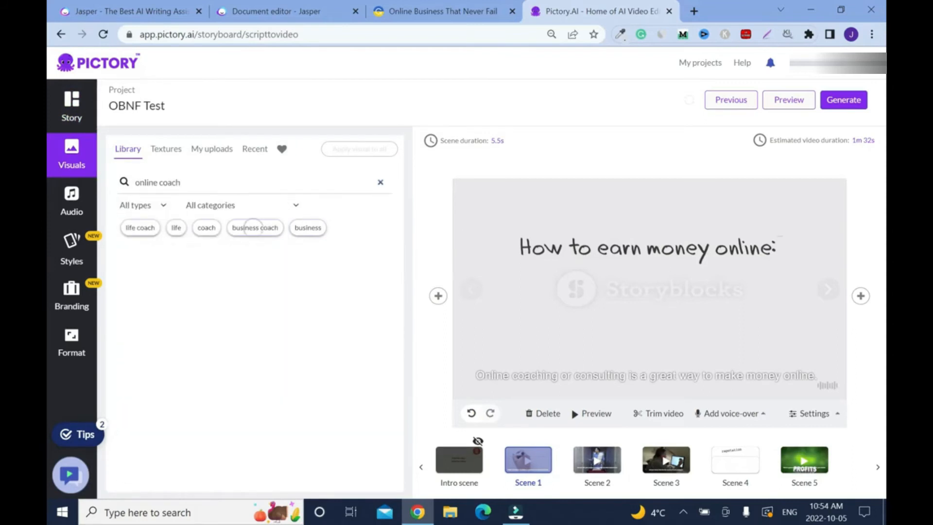
- Replace Scene 1's visual with the online coach clip of a bearded man in a dark suit writing beside his laptop
drag(402, 282, 429, 435)
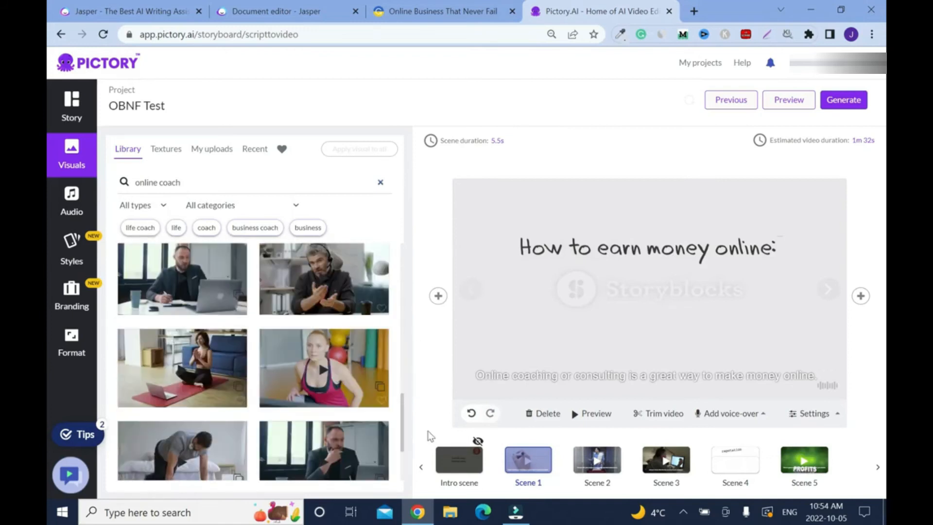
click(179, 297)
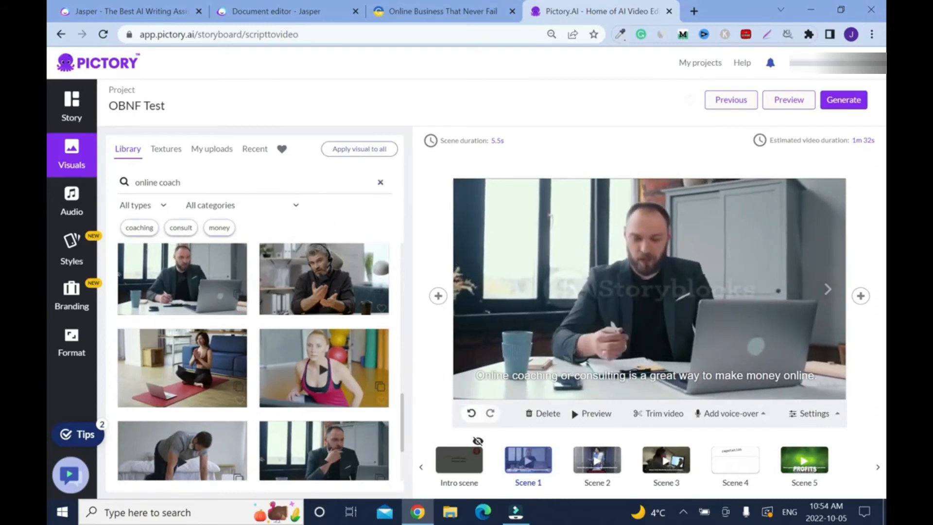
- Search the visuals library for "online consultant" and look through the resulting clips
double_click(169, 182)
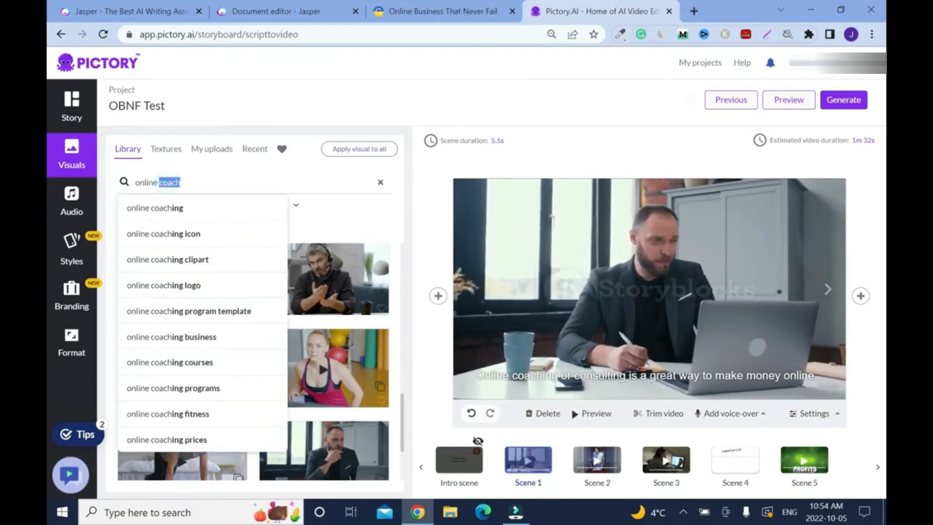
text(consultant)
key(Return)
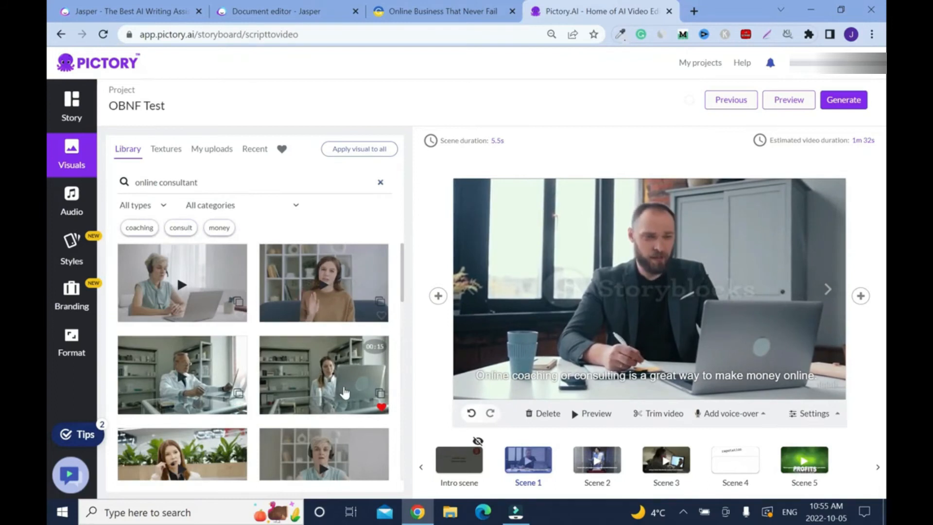
scroll(401, 282, down, 3)
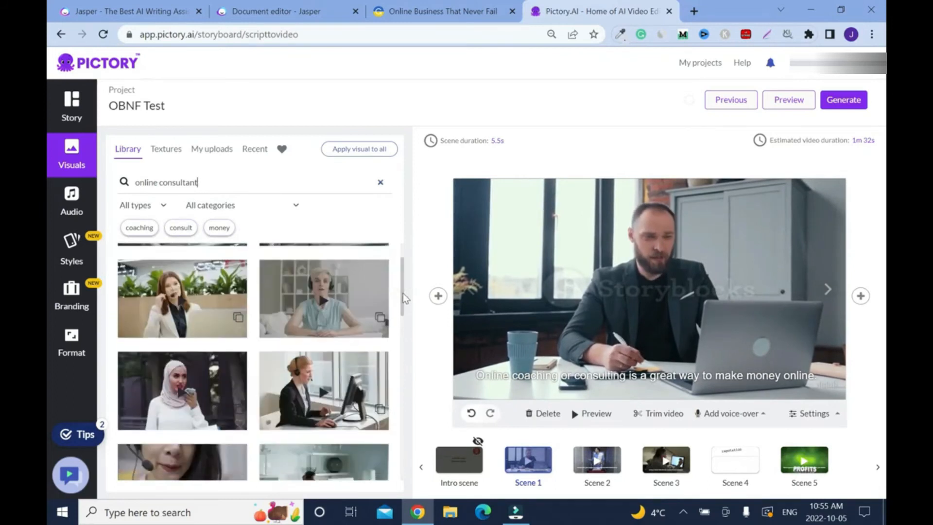
scroll(403, 293, down, 1)
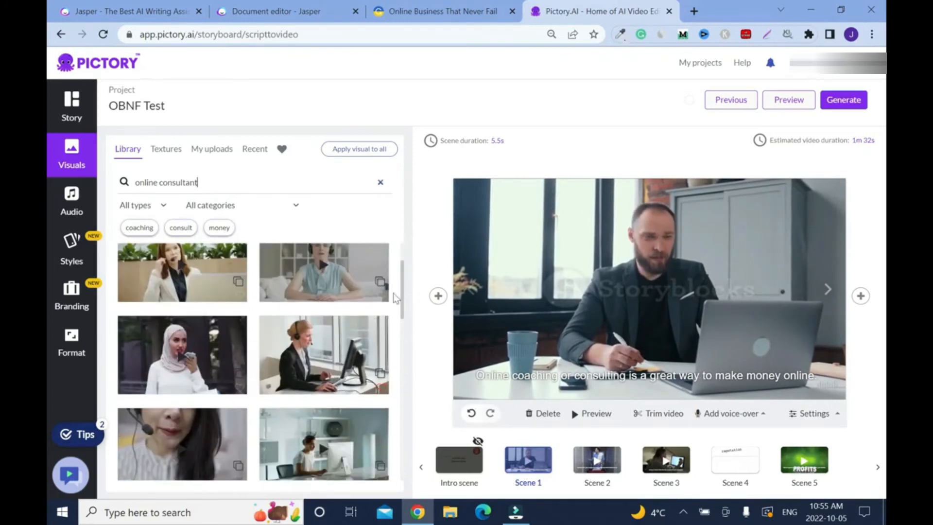
drag(405, 283, 406, 265)
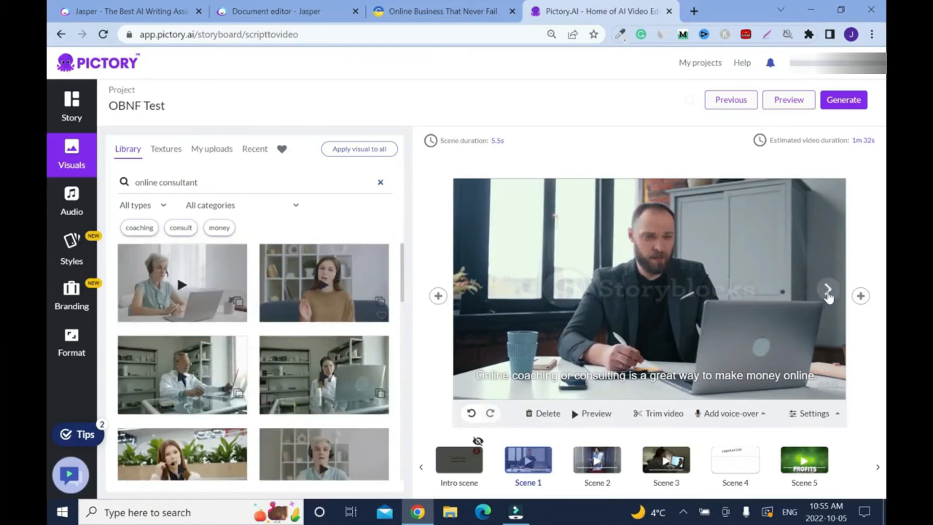
- Set Scene 2's visual to the headset woman in a green blouse and Scene 3's to the headset woman in a white coat
click(828, 294)
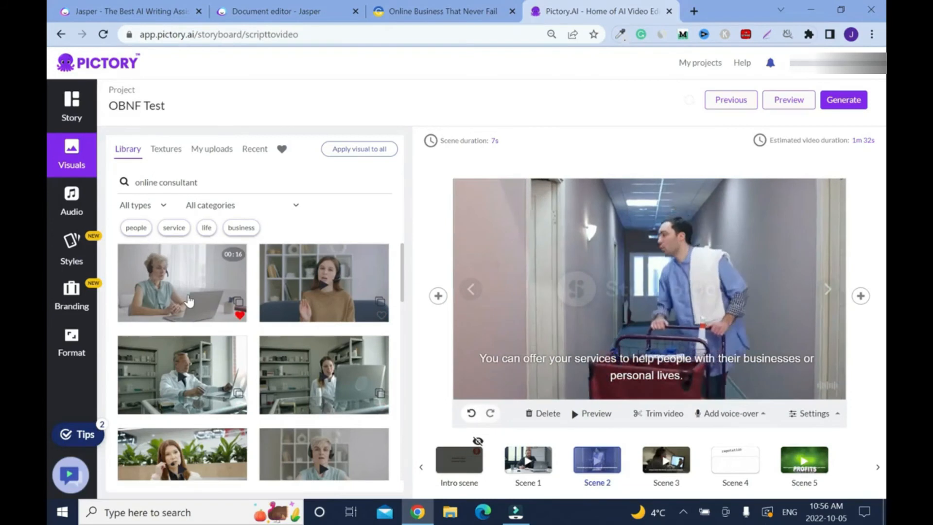
click(242, 299)
click(828, 293)
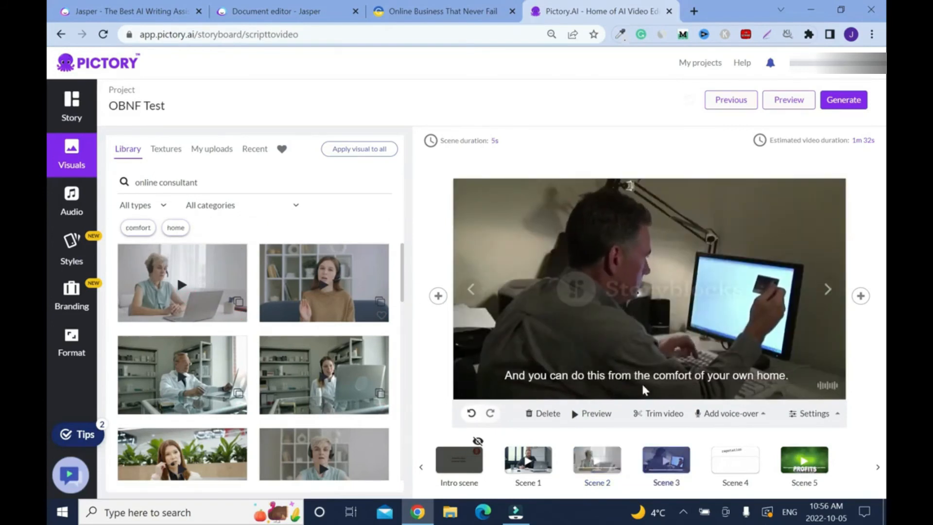
click(380, 404)
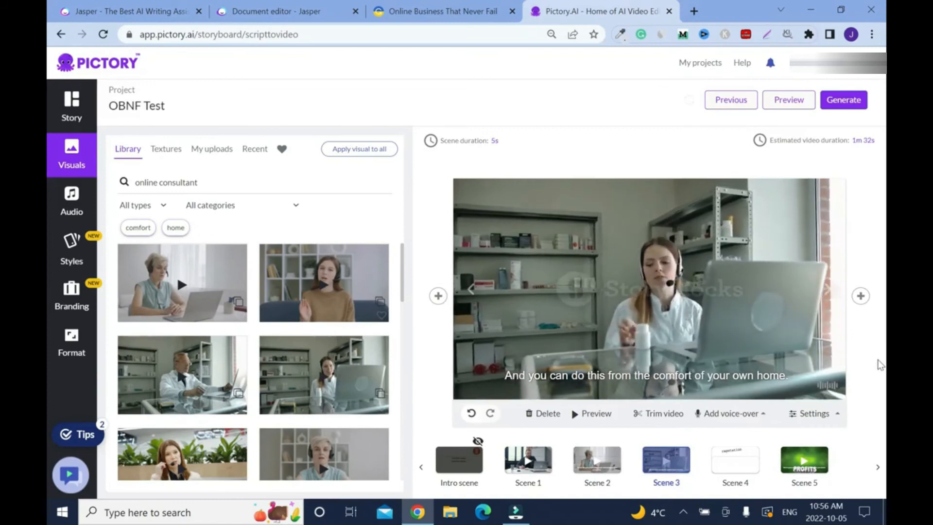
- Go through the remaining scenes up to Scene 11 and hide its caption text, applying the setting to all scenes
click(828, 290)
click(828, 290)
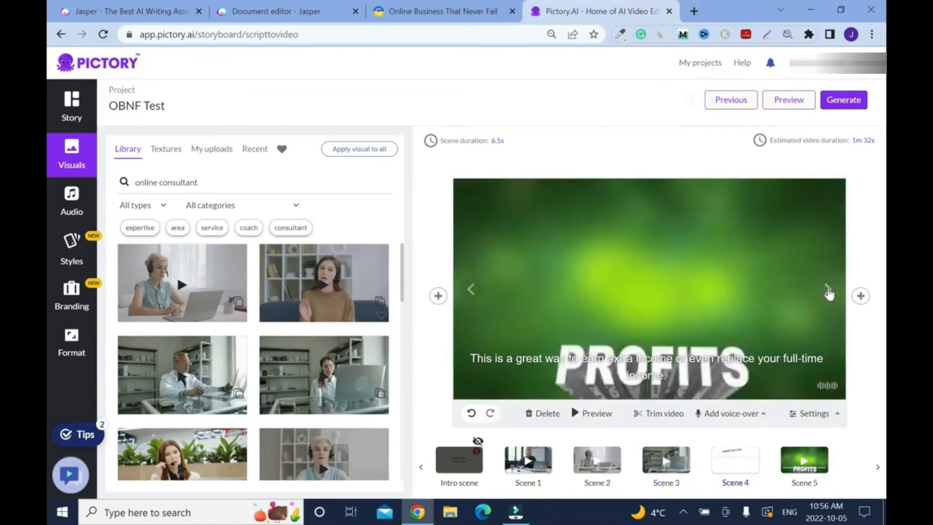
click(828, 290)
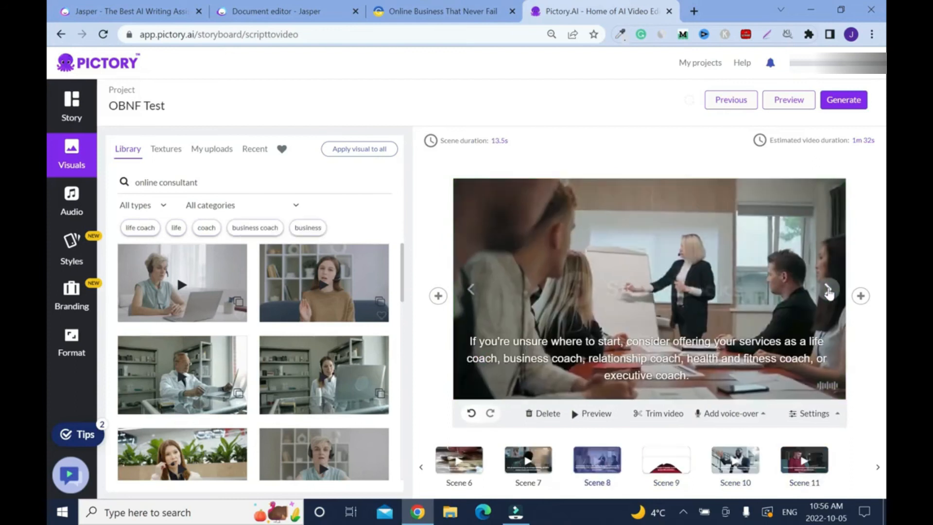
click(828, 290)
click(829, 290)
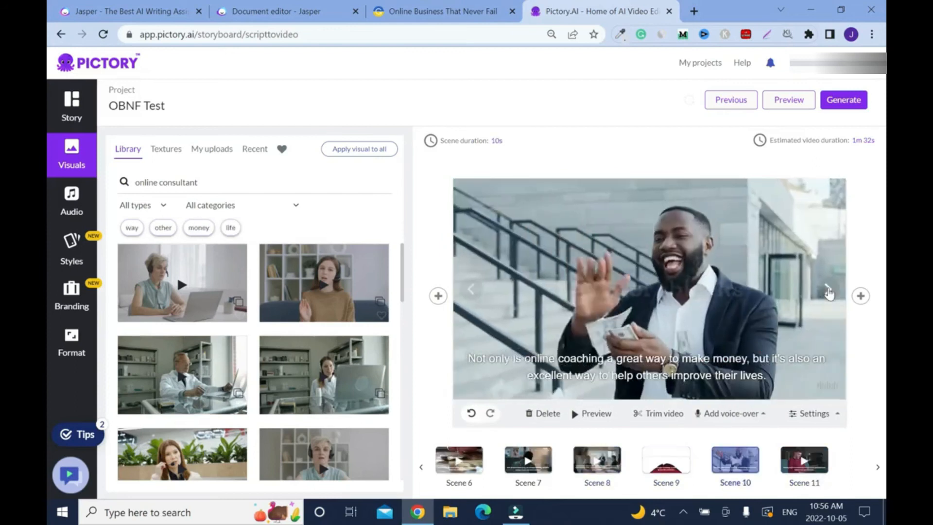
click(828, 290)
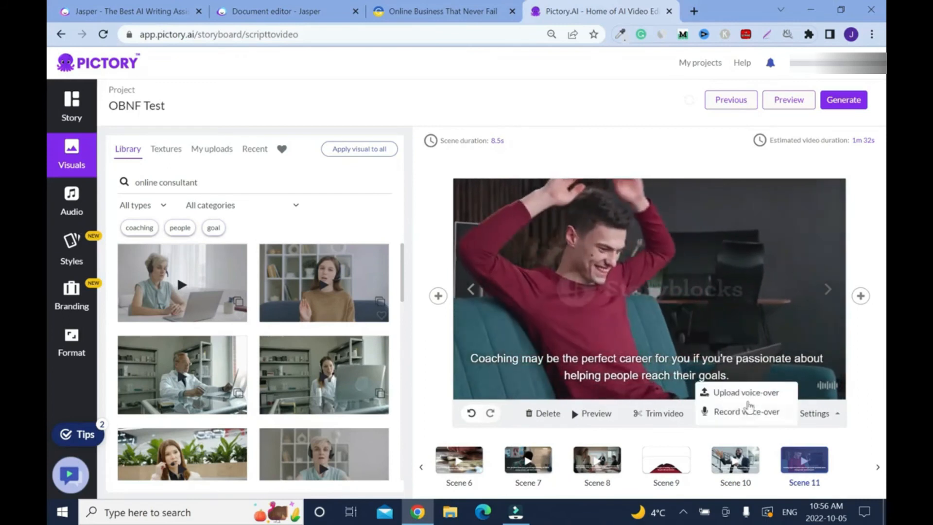
mouse_move(802, 421)
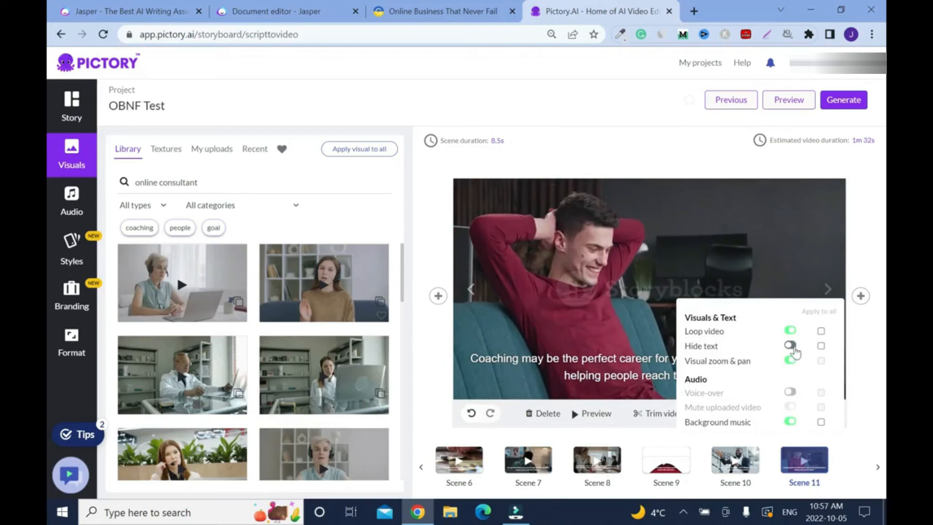
click(790, 345)
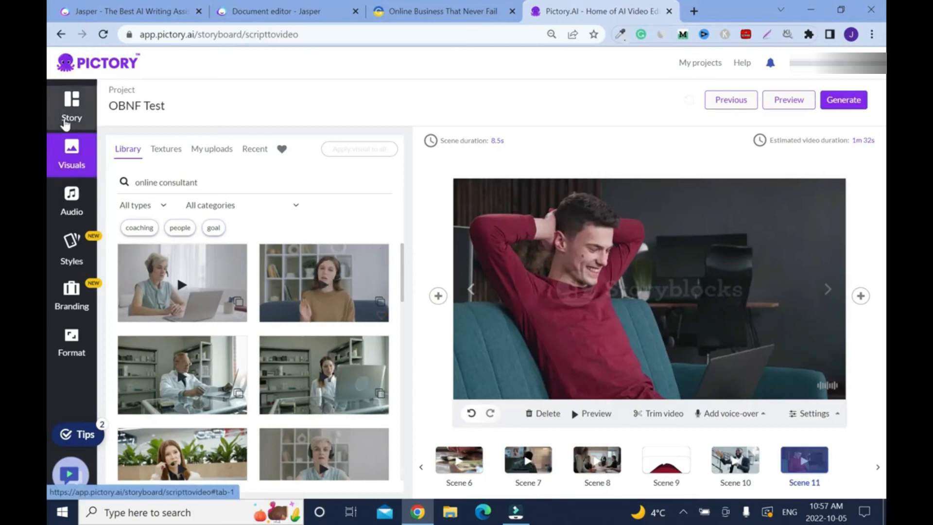
- Open the story view at Scene 1 and switch the hidden caption text setting off and back on for all scenes
click(65, 125)
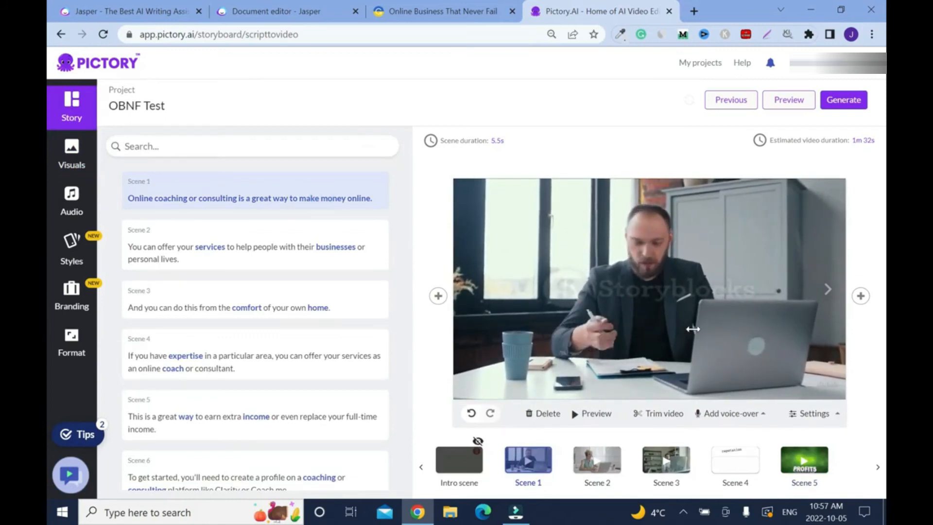
click(808, 413)
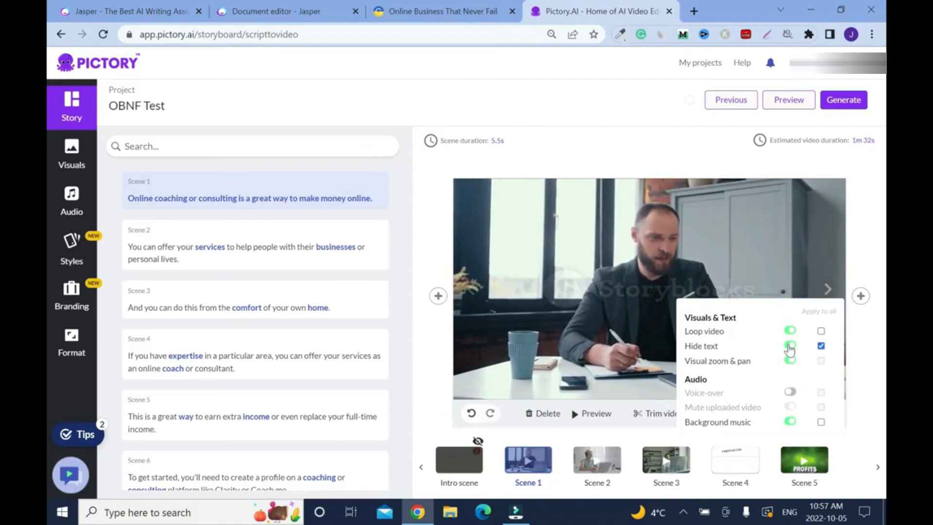
click(789, 346)
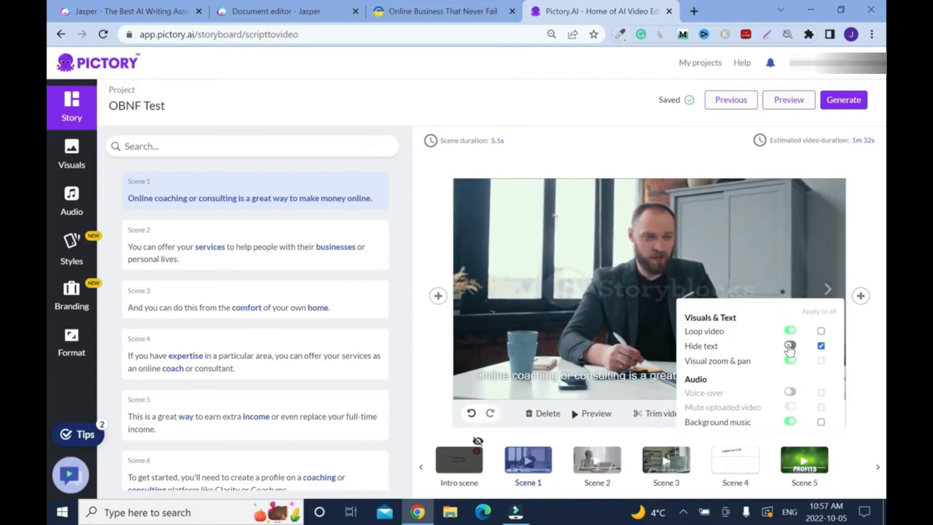
mouse_move(807, 411)
click(790, 346)
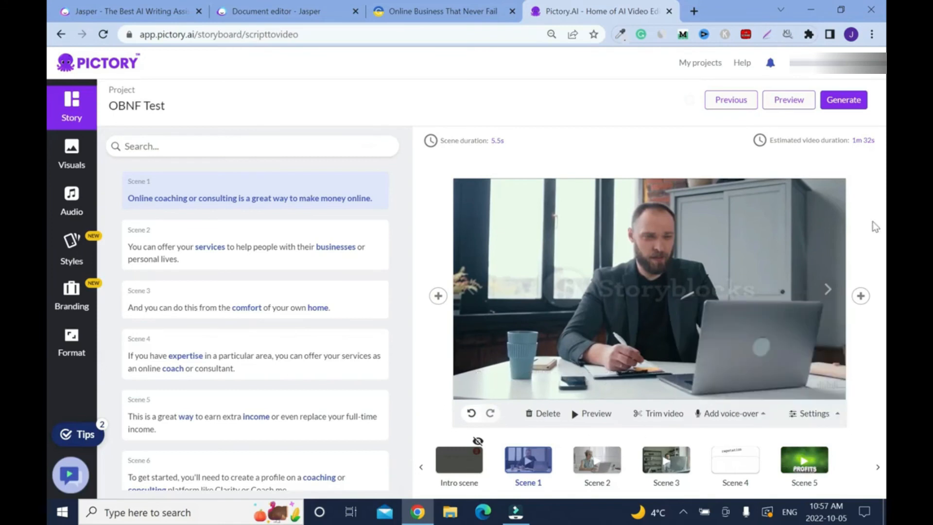
- Remove the applied Two Cars background music track and preview the whole video
click(74, 220)
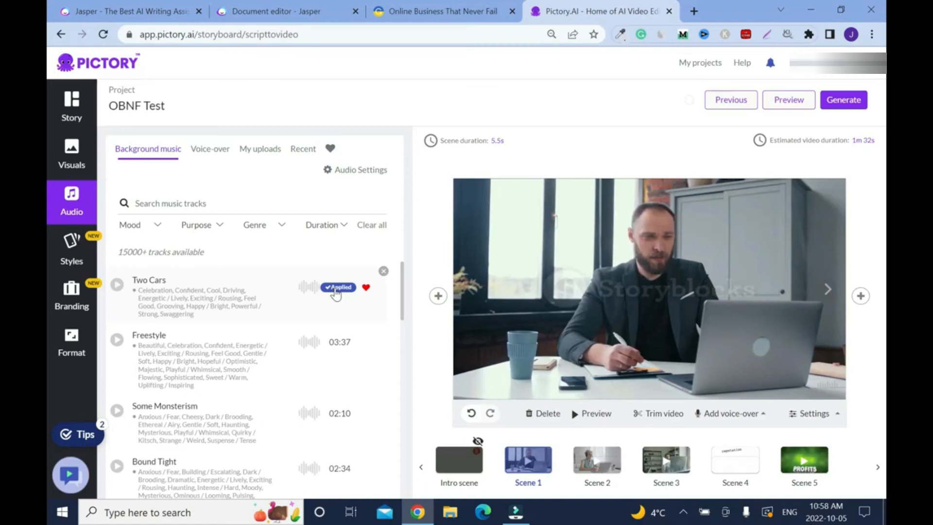
click(385, 272)
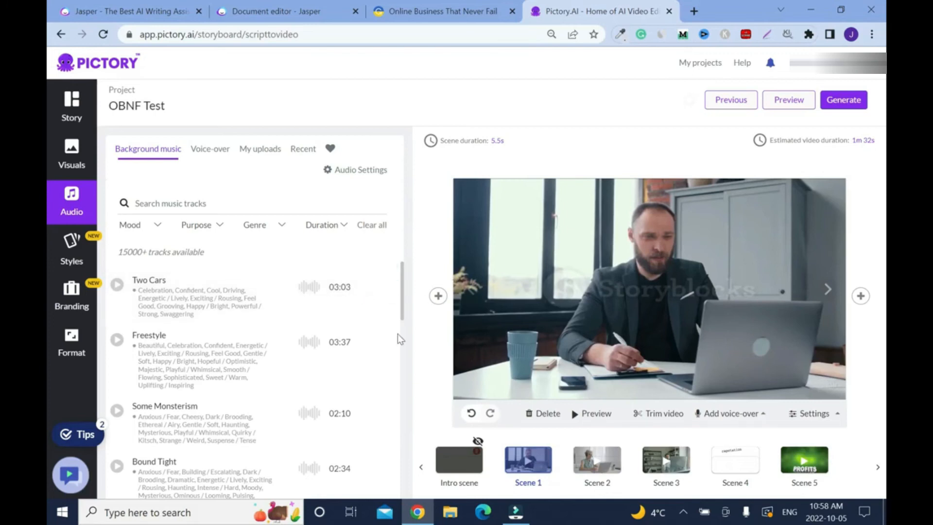
click(789, 100)
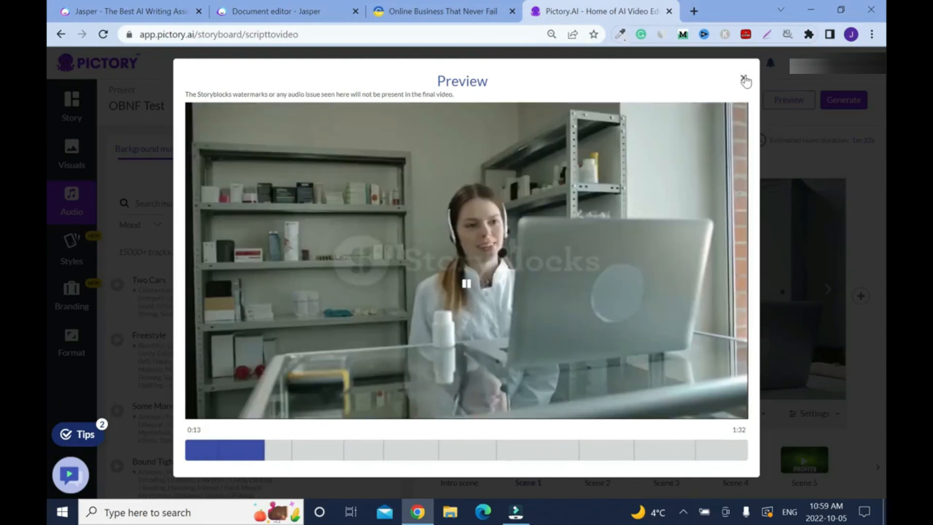
click(743, 79)
- Generate the storyboard as a video and download the finished file to the computer
click(845, 106)
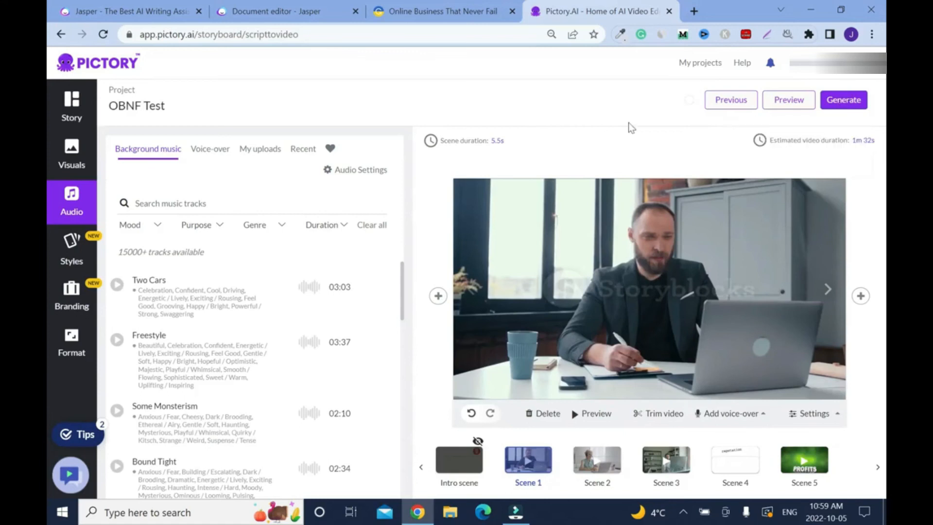
mouse_move(843, 113)
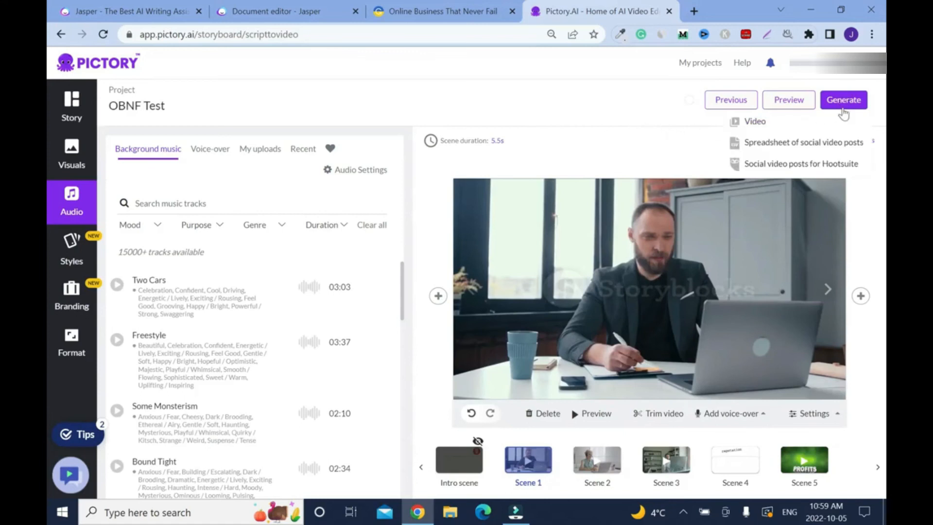
click(755, 122)
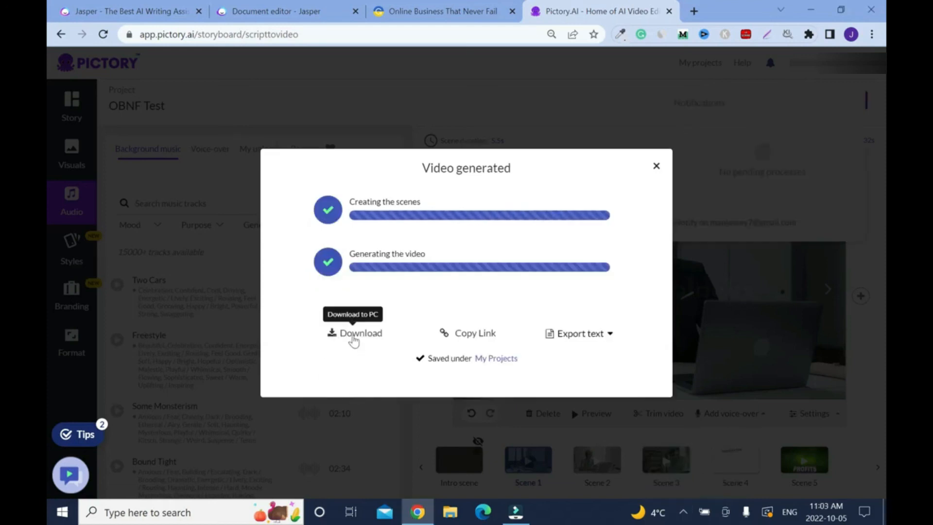
click(354, 336)
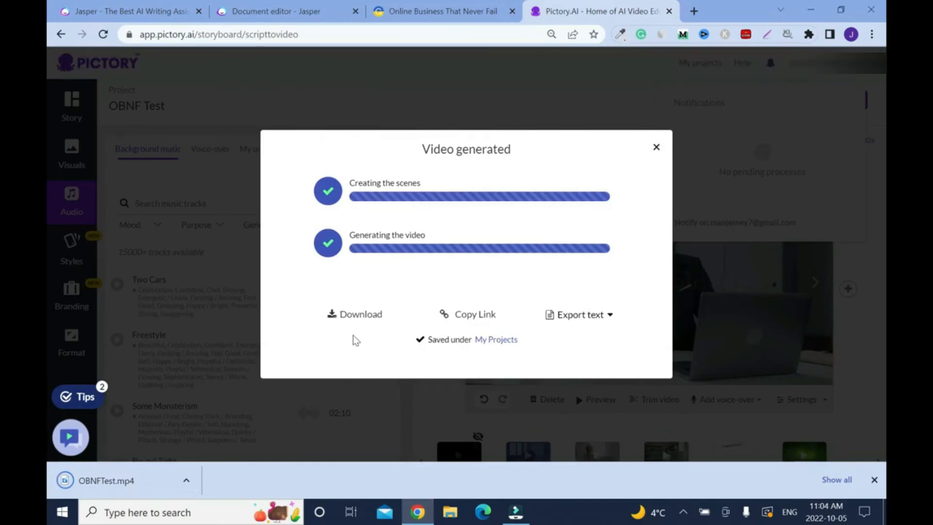
click(186, 480)
click(206, 396)
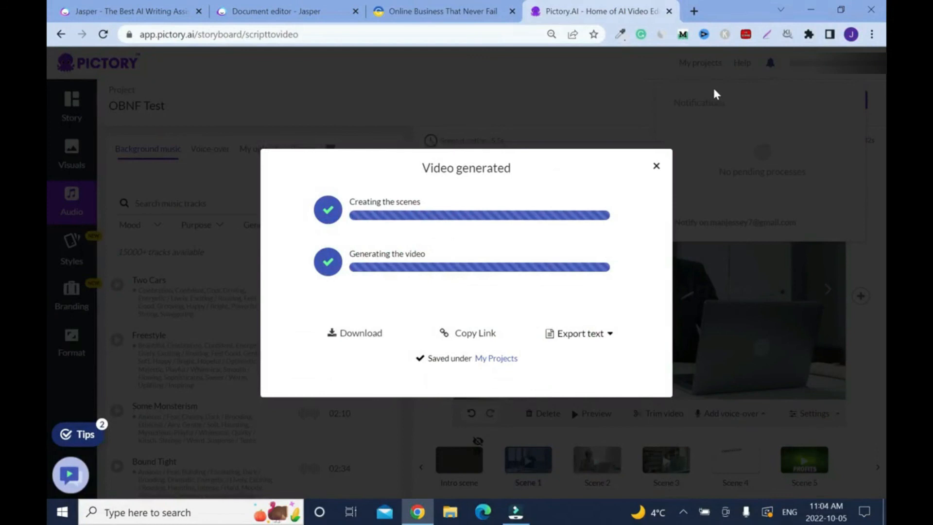
- Open Voicemaker in a new browser tab and choose the Joey, Male voice for English, US with Neural TTS
click(694, 11)
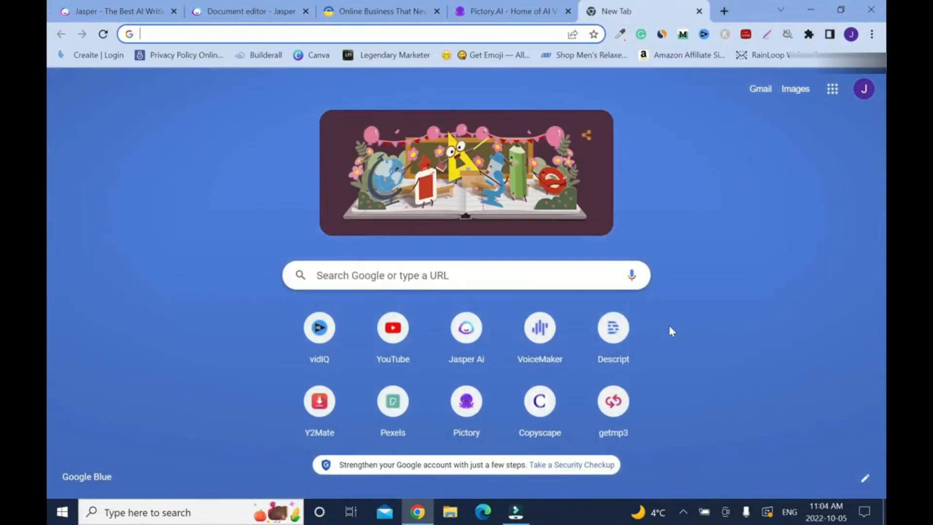
click(534, 352)
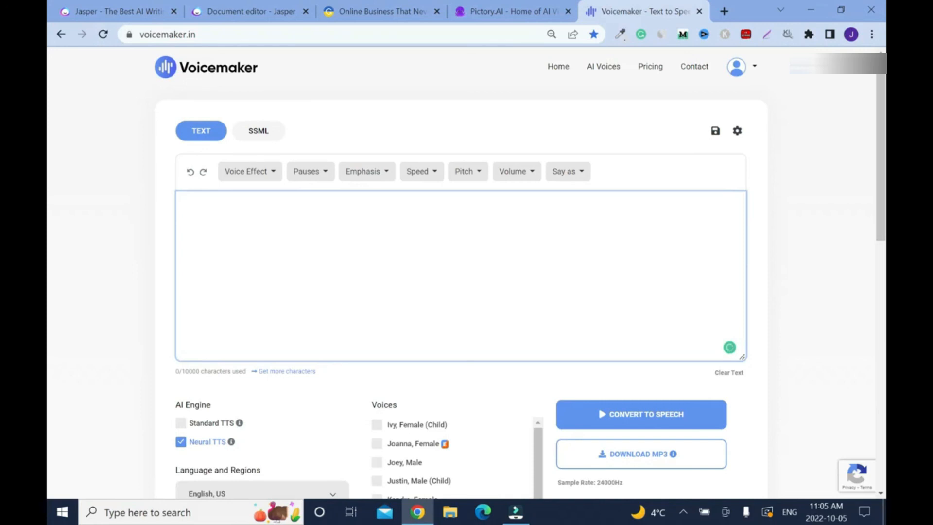
scroll(49, 204, down, 3)
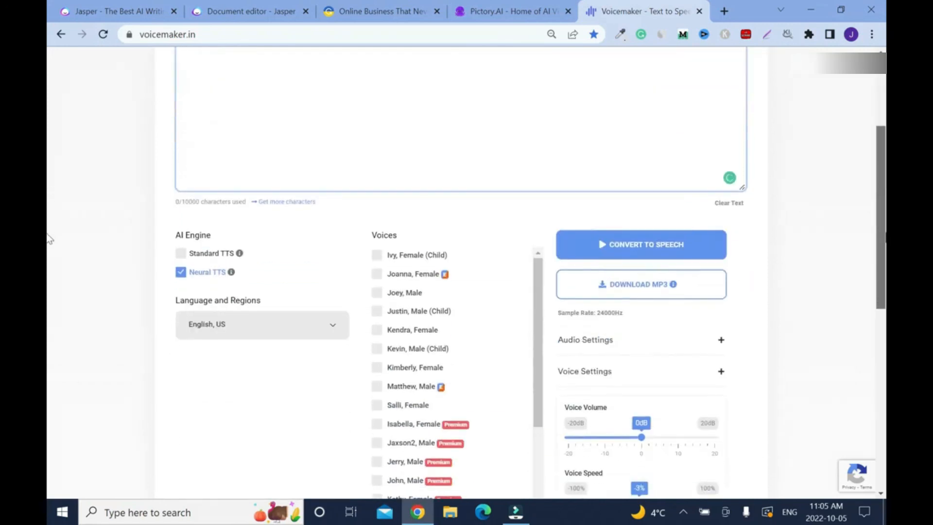
click(379, 296)
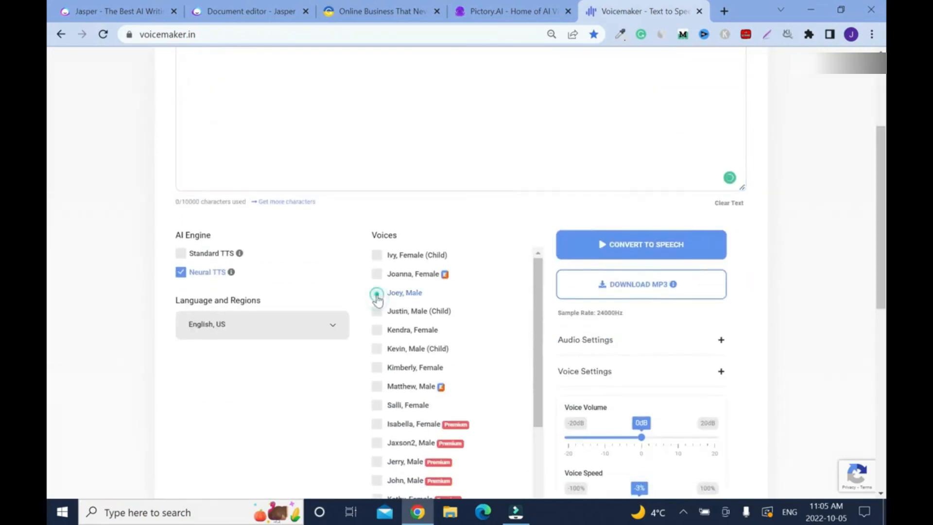
scroll(50, 238, up, 3)
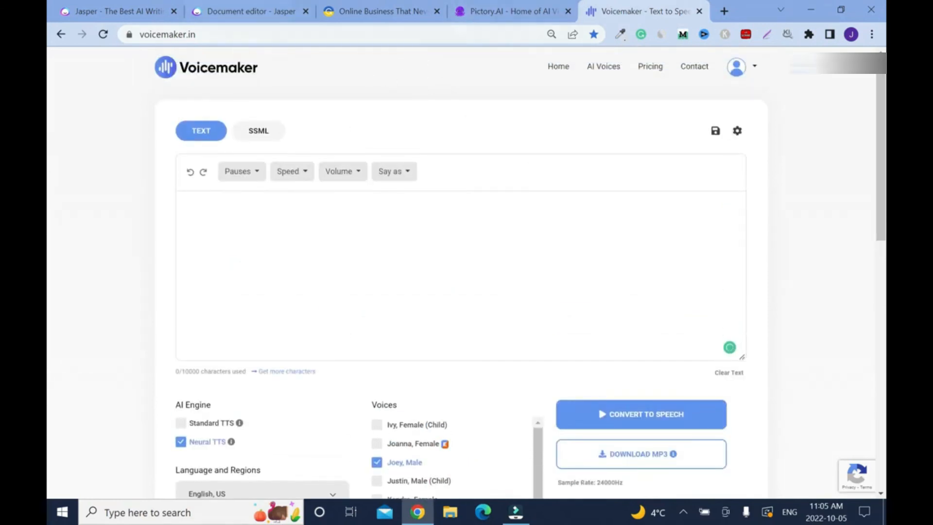
- Copy the sentence "Online coaching or consulting is a great way to make money online." from the Jasper document and paste it into Voicemaker
click(482, 18)
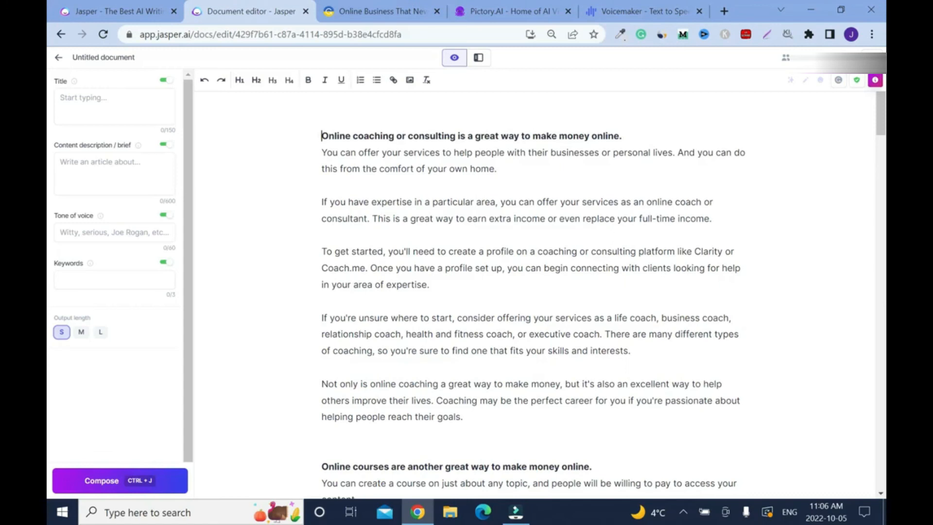
drag(318, 136, 623, 137)
key(ctrl+c)
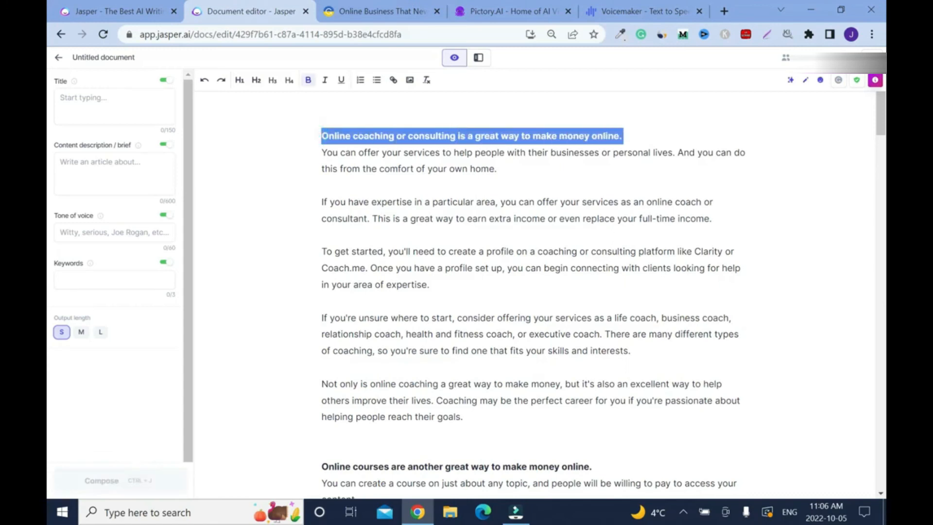
click(311, 220)
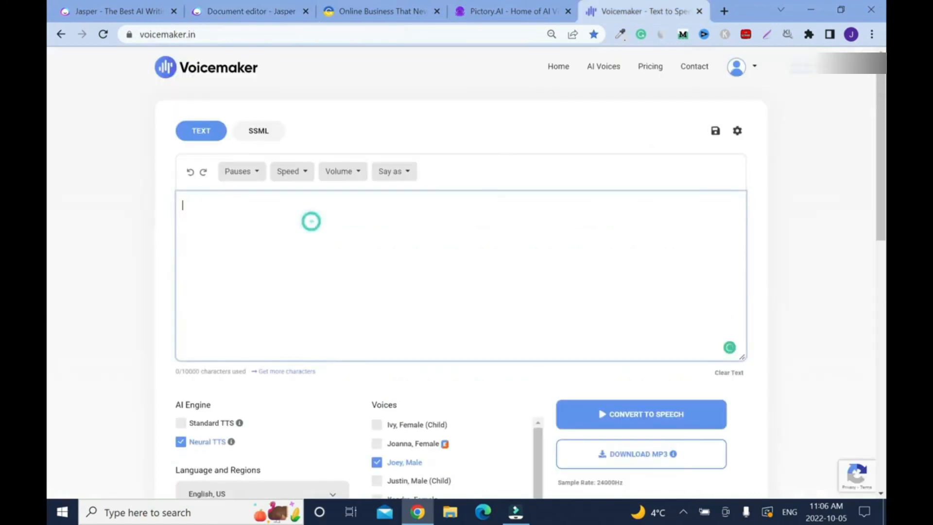
key(ctrl+v)
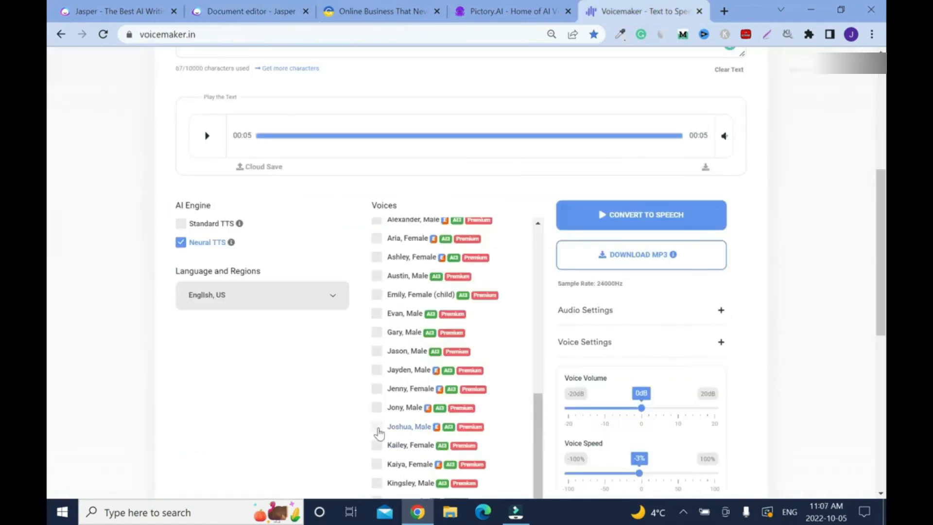
- Choose the Joshua, Male voice and convert the pasted sentence to speech
click(378, 430)
click(632, 222)
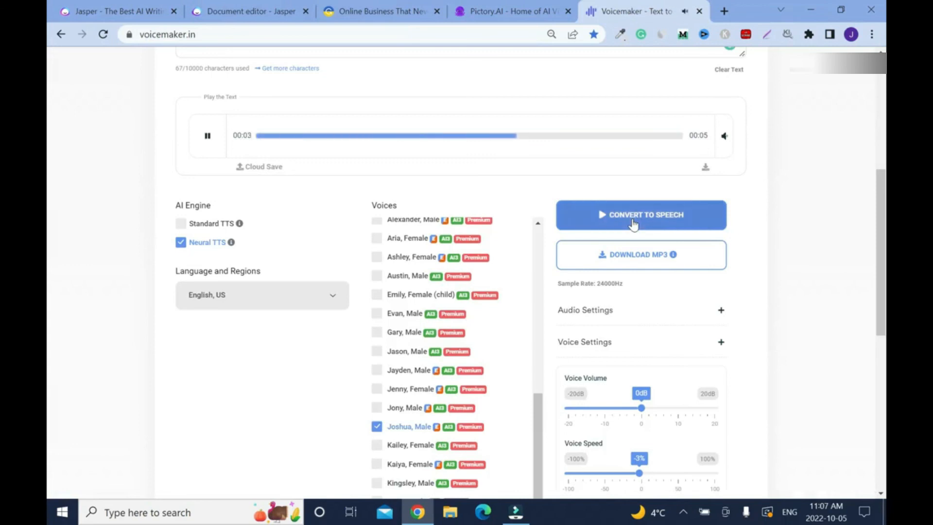
- Listen to the pasted sentence spoken in the Joshua, Male voice and review its text
click(633, 222)
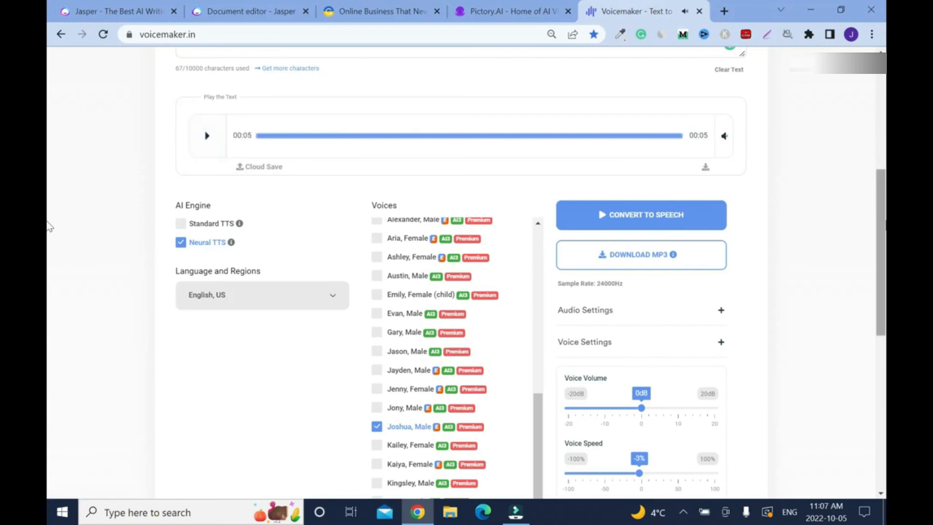
scroll(49, 227, up, 6)
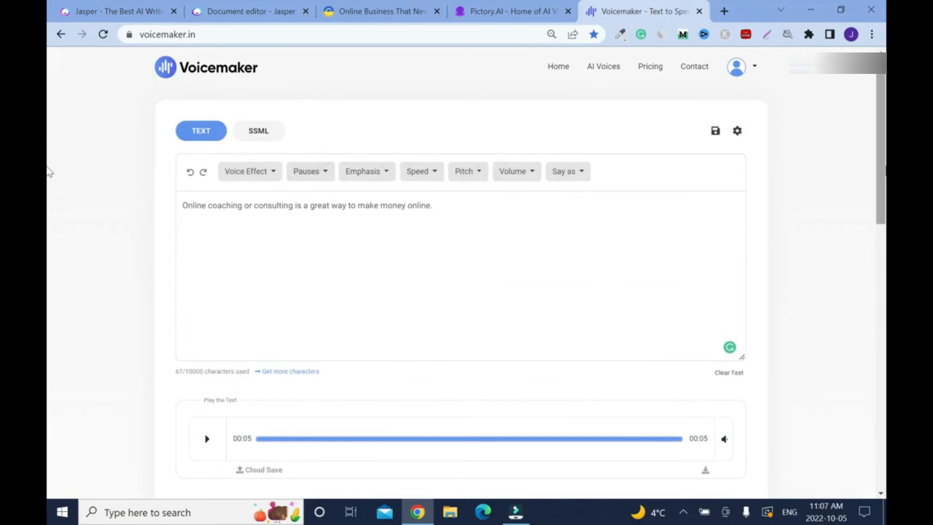
scroll(48, 194, down, 6)
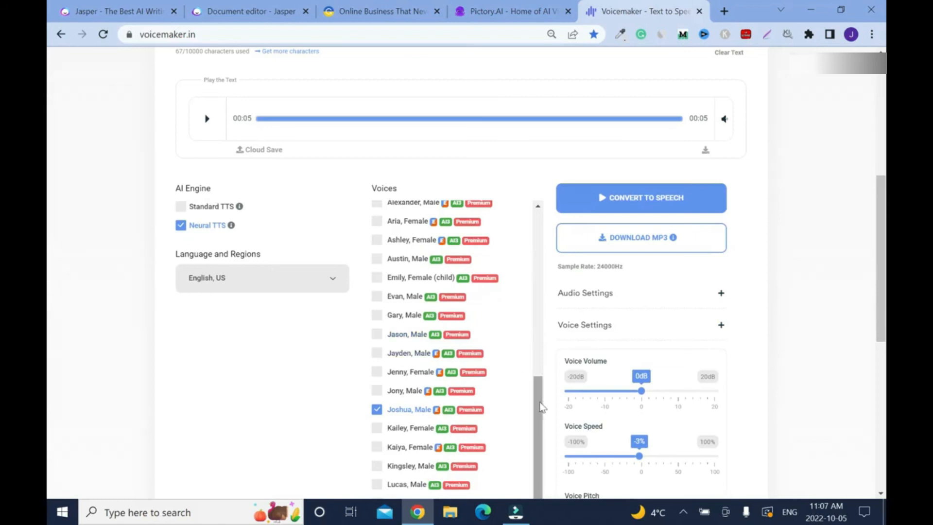
- Choose the Jenny, Female voice, convert the pasted sentence to speech and listen to it
click(376, 371)
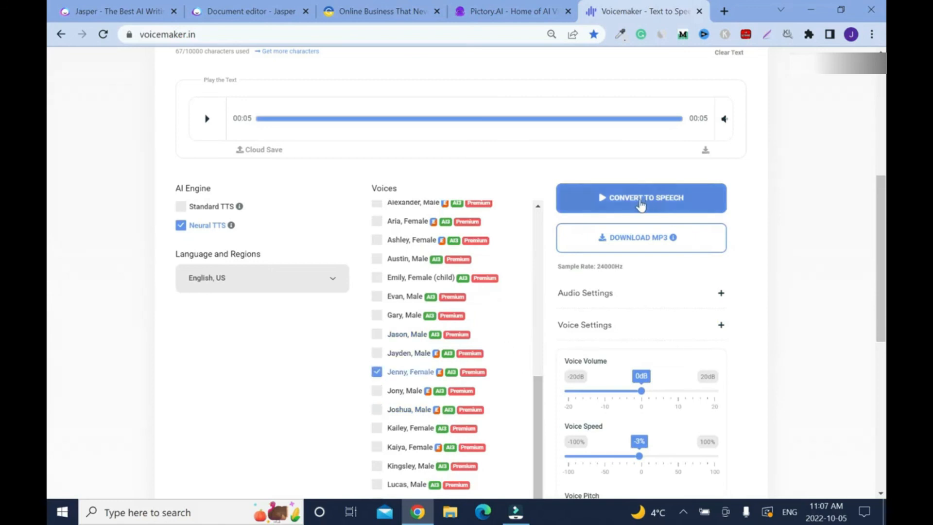
click(640, 205)
scroll(48, 215, up, 1)
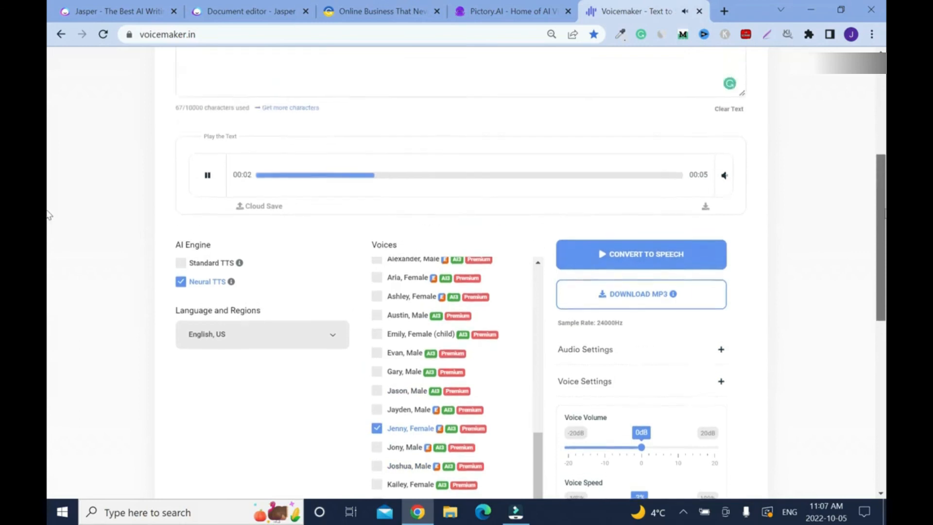
scroll(49, 215, up, 2)
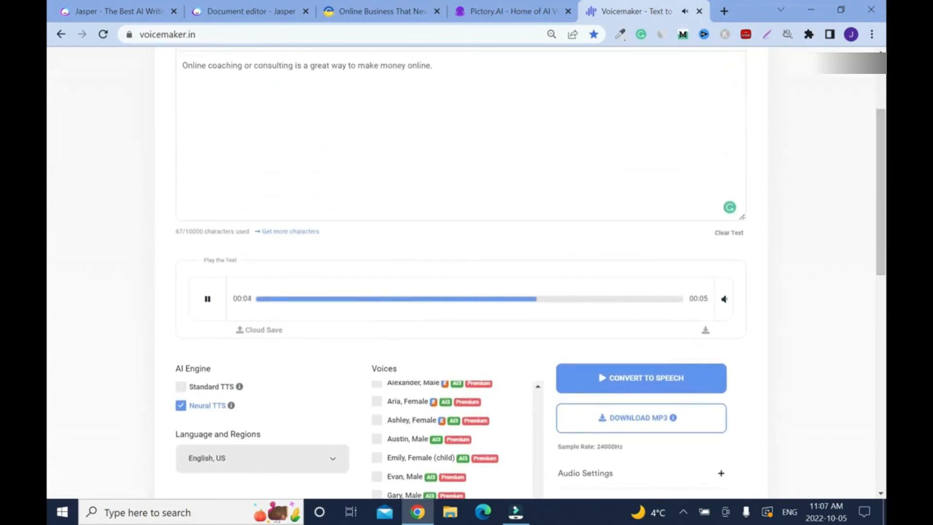
click(207, 302)
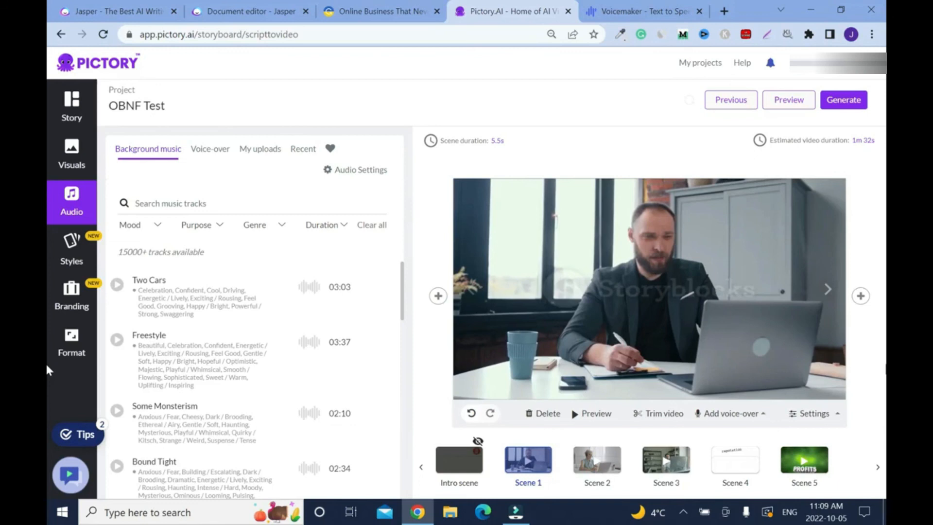
- In Pictory's OBNF Test storyboard, open the options for adding a voice-over to Scene 1
click(720, 413)
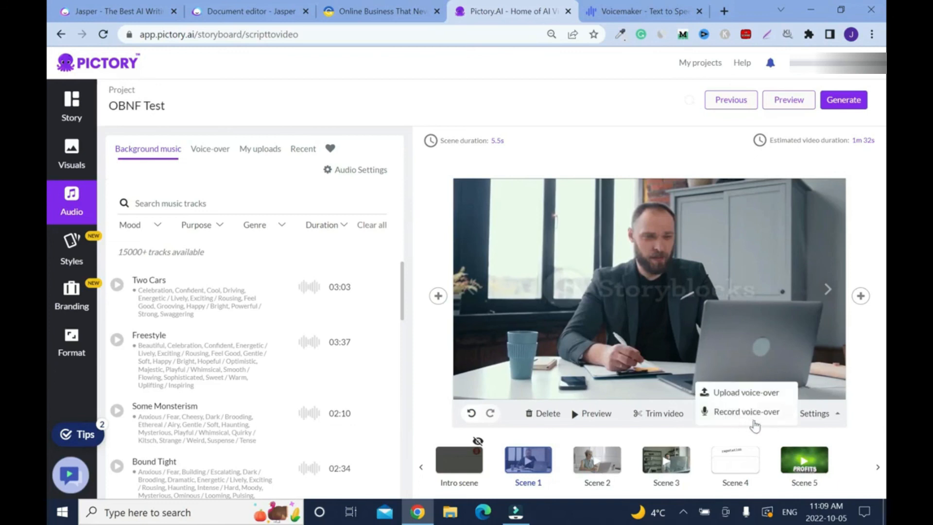